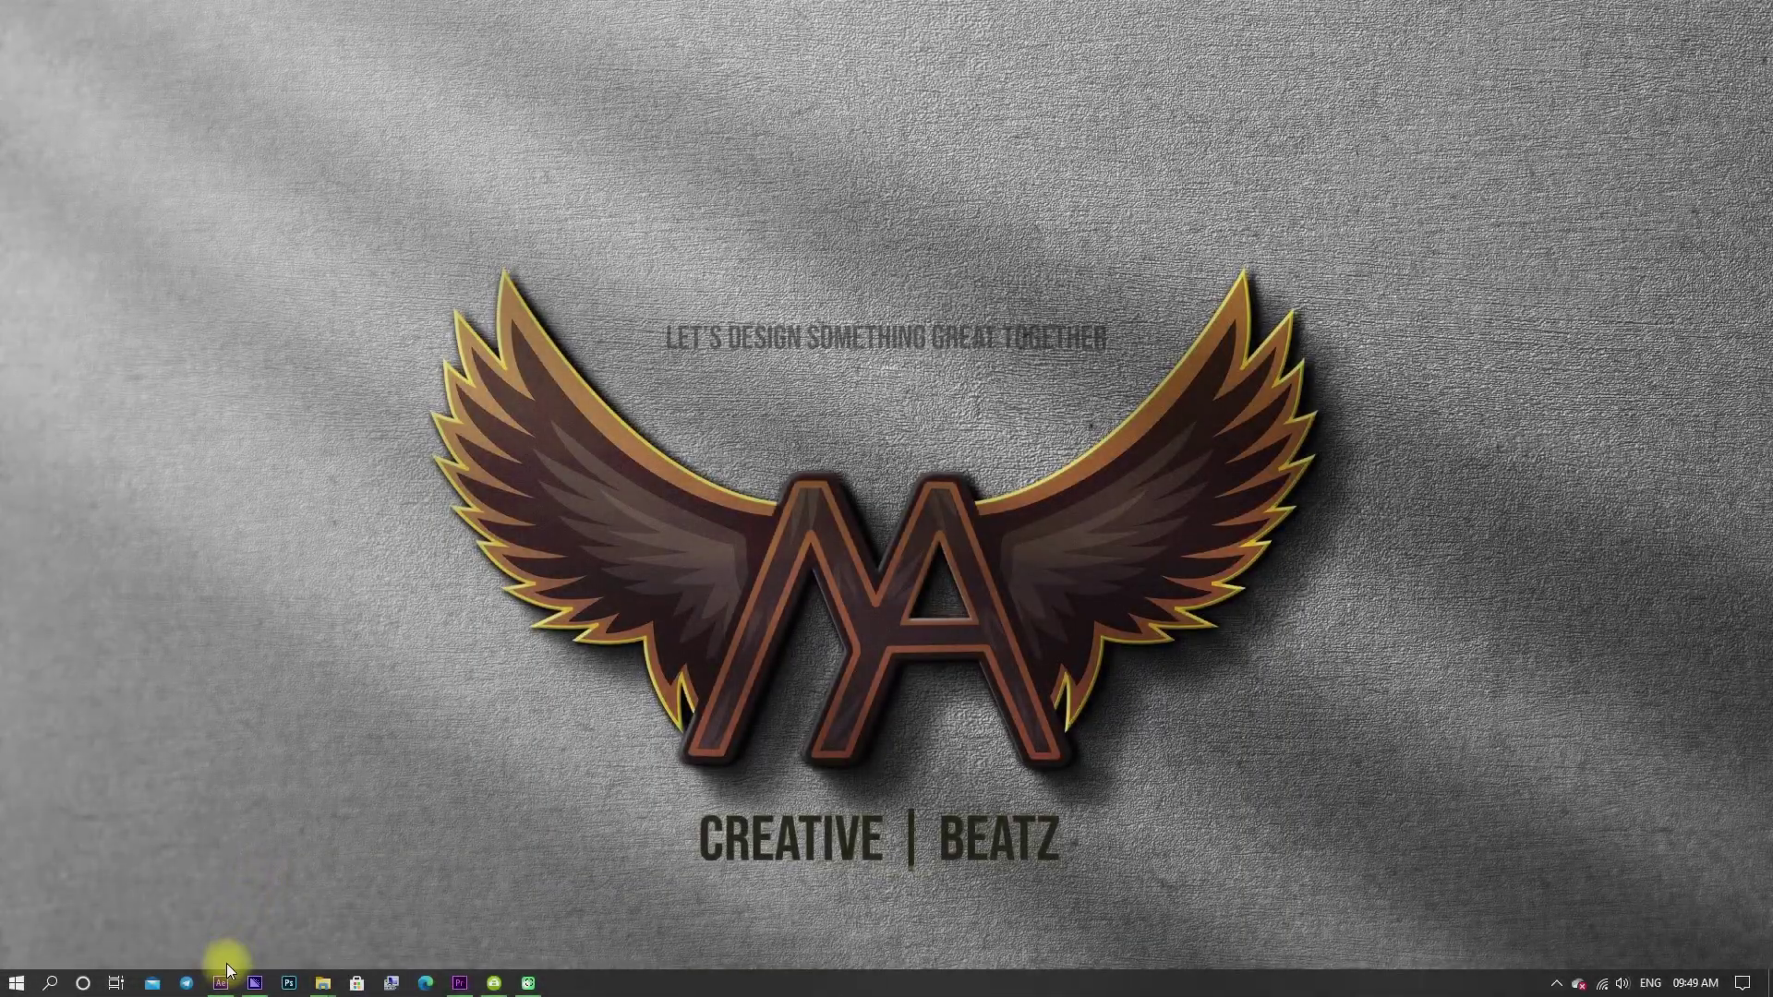
Step: Launch After Effects and name a new 818×1818, 60 fps, 30 s composition 'whatsapp status video'
{"action": "left_click", "coordinate": [221, 981]}
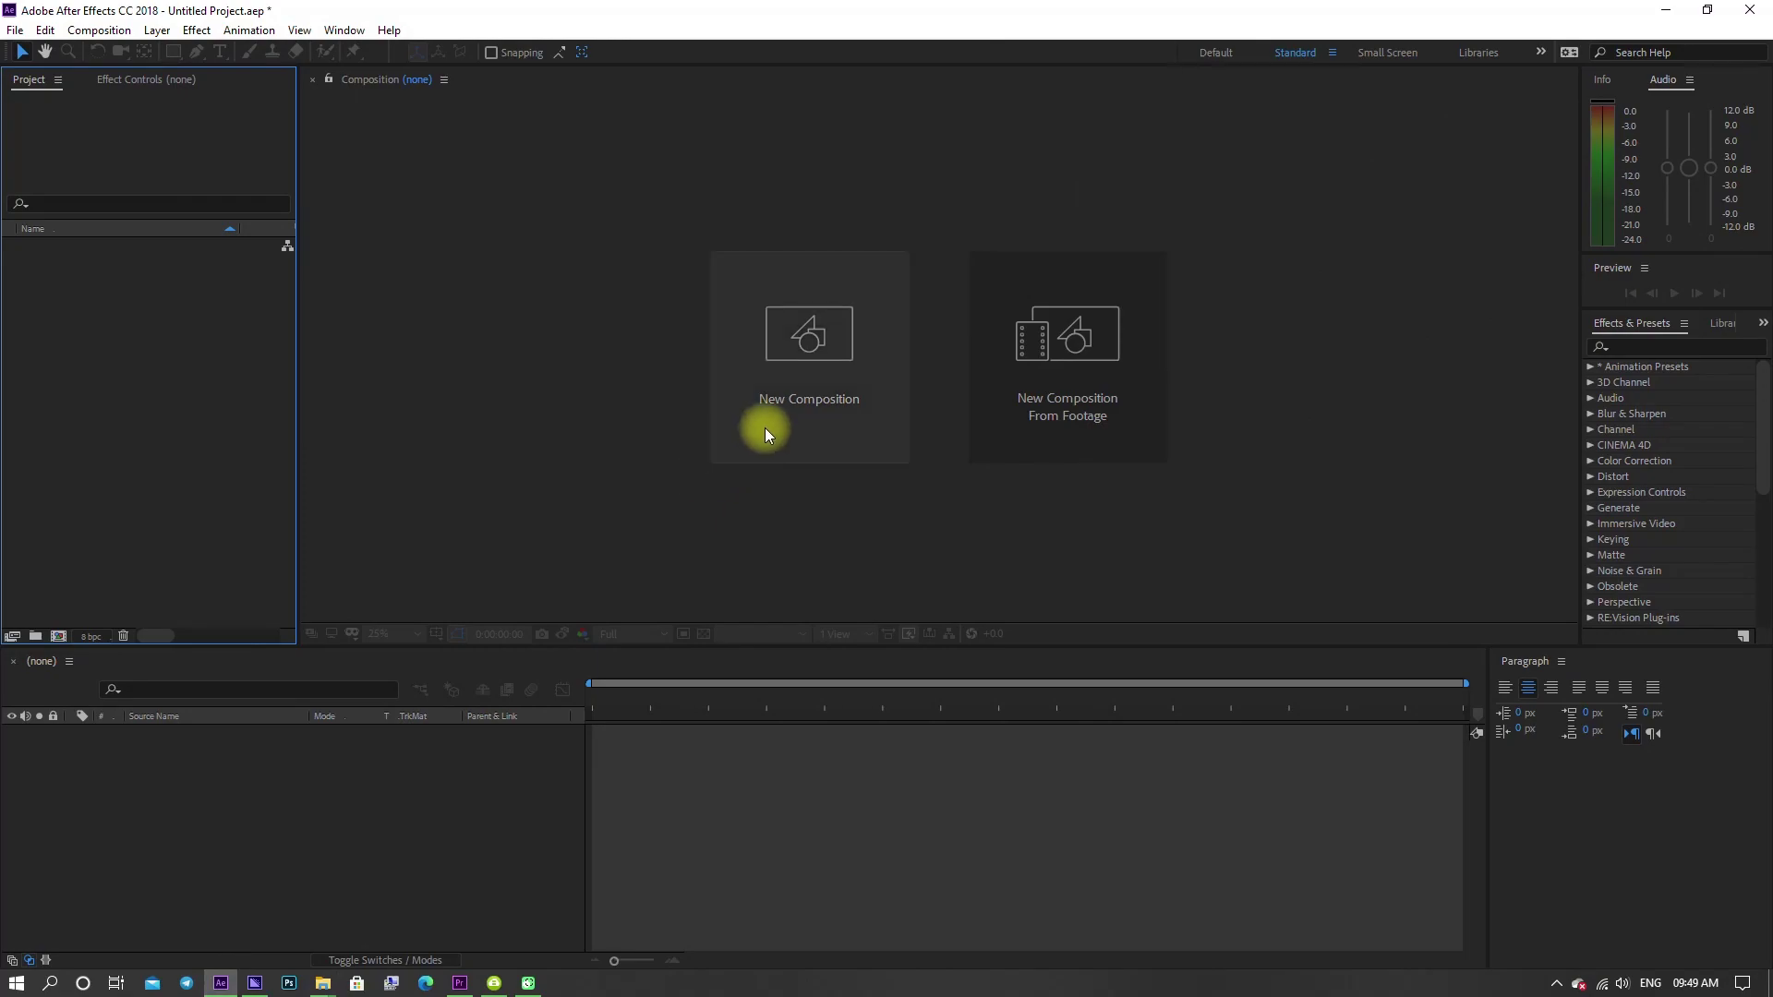
{"action": "left_click", "coordinate": [765, 428]}
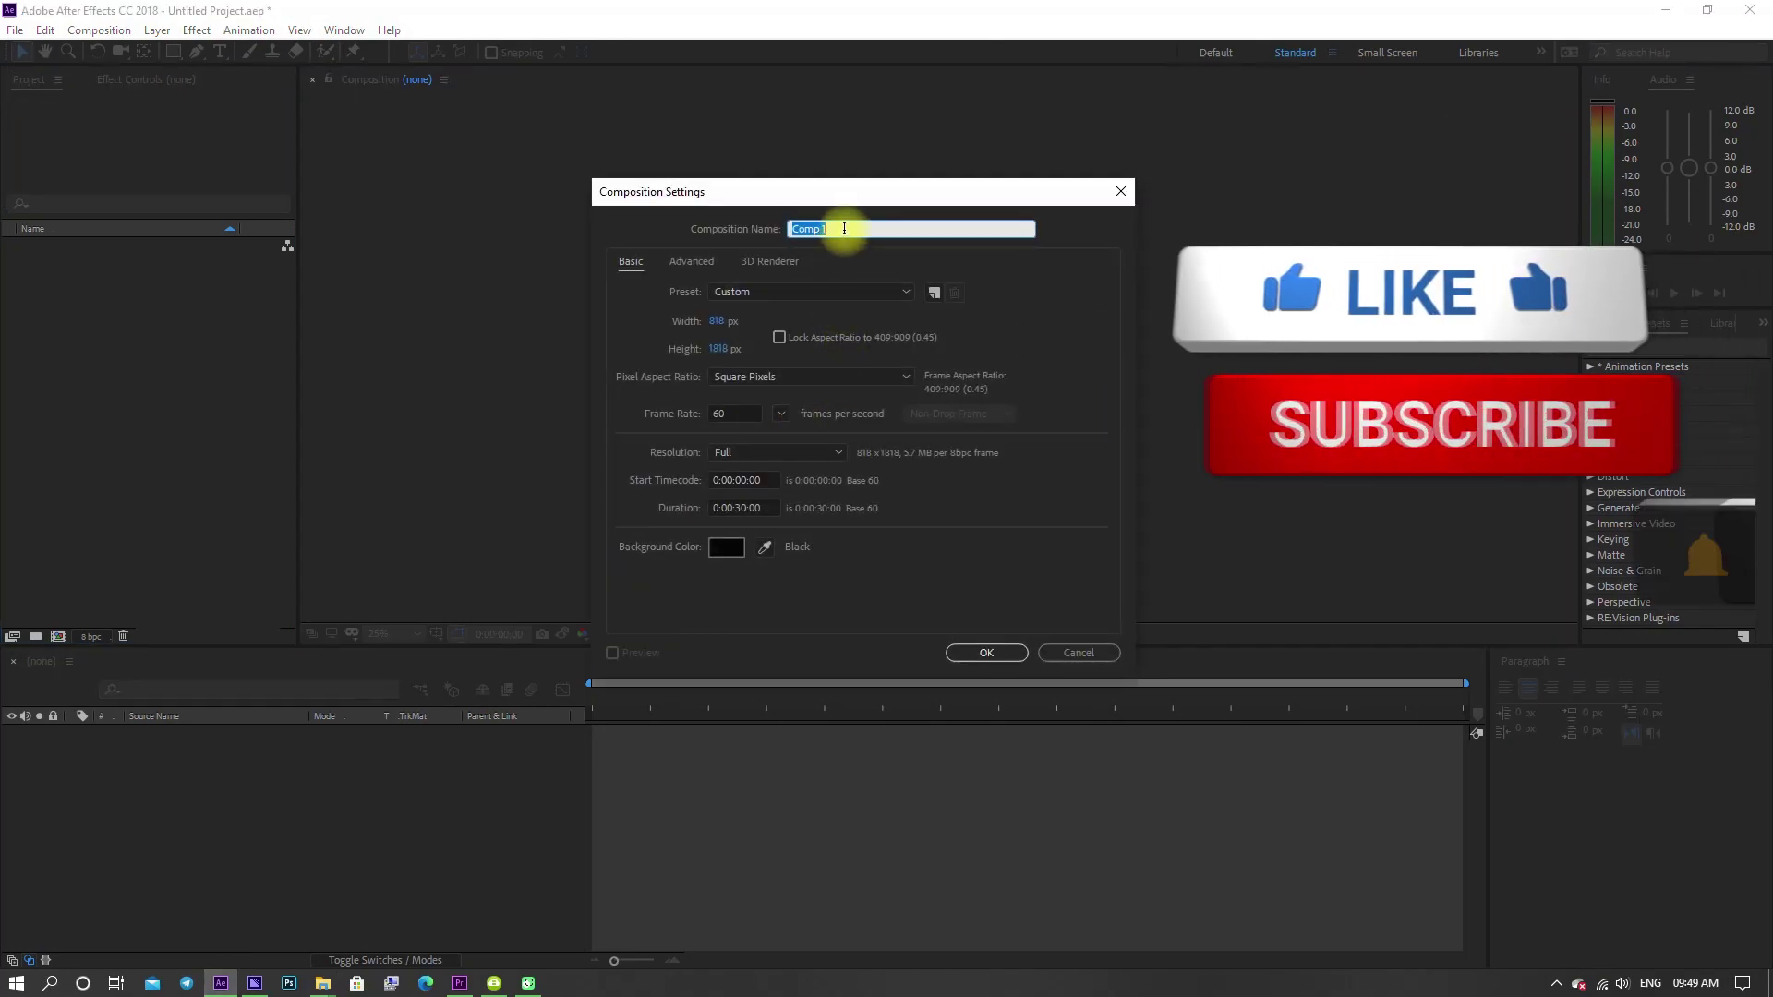
{"action": "type", "text": "whatsapp s"}
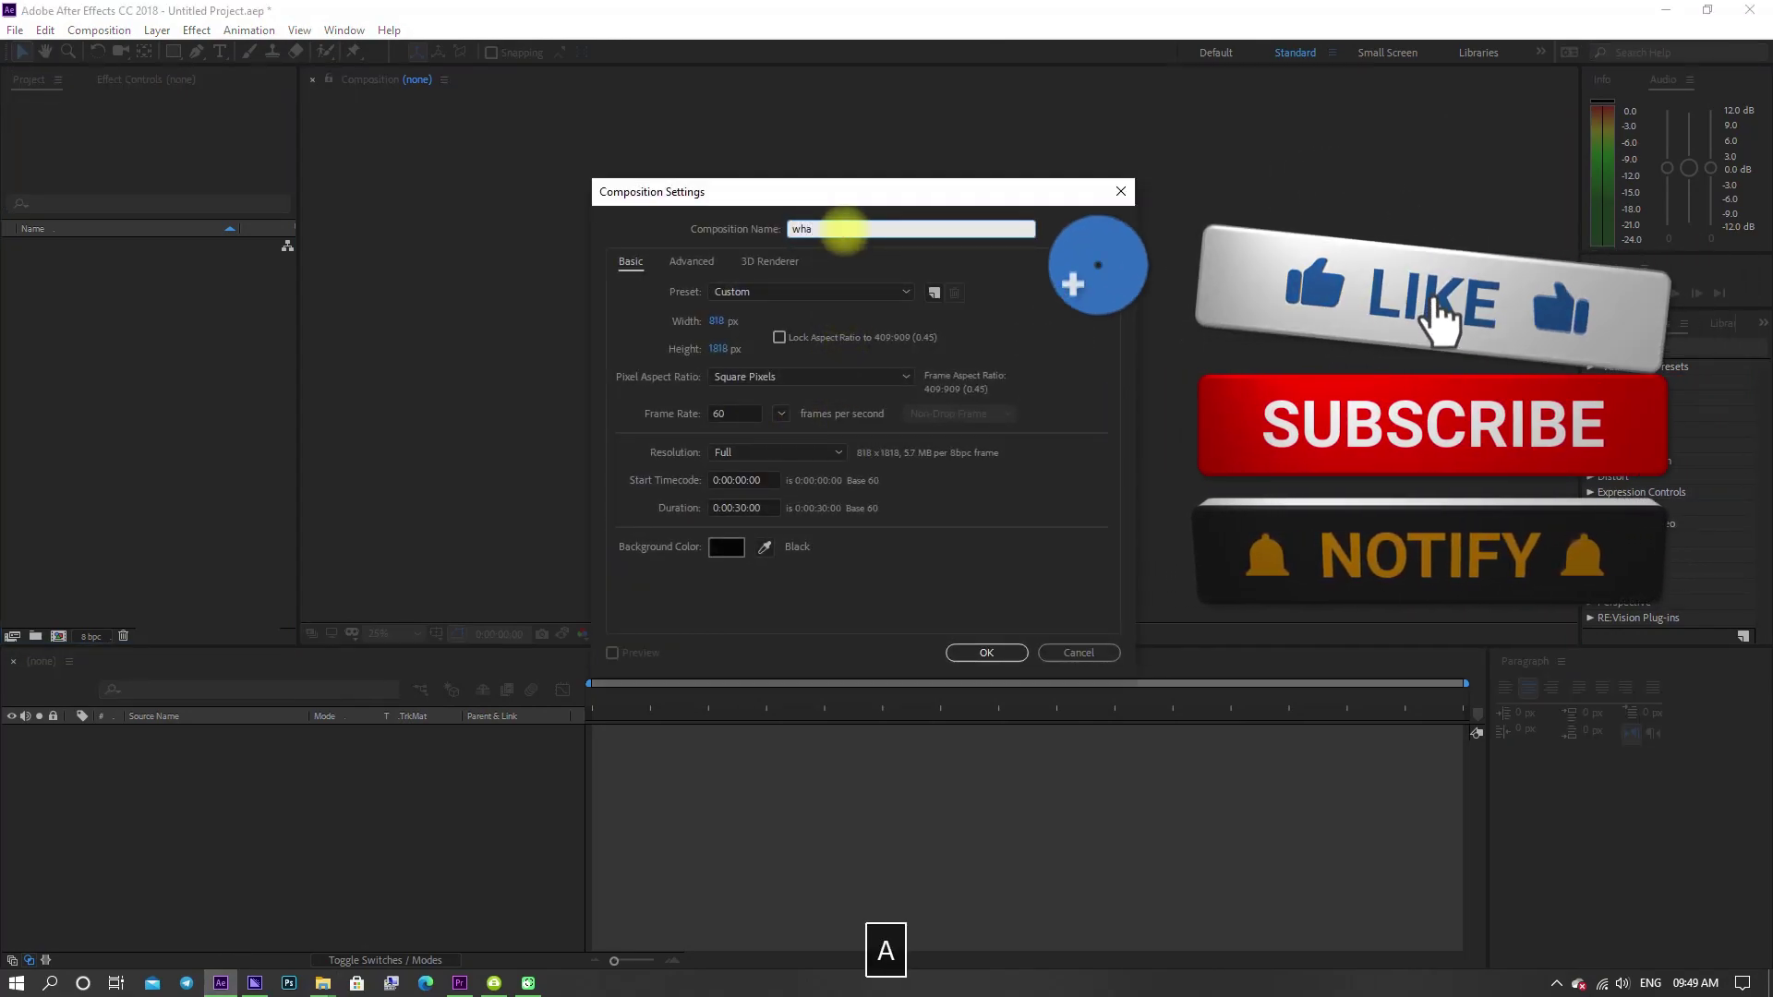
{"action": "type", "text": "tatus video"}
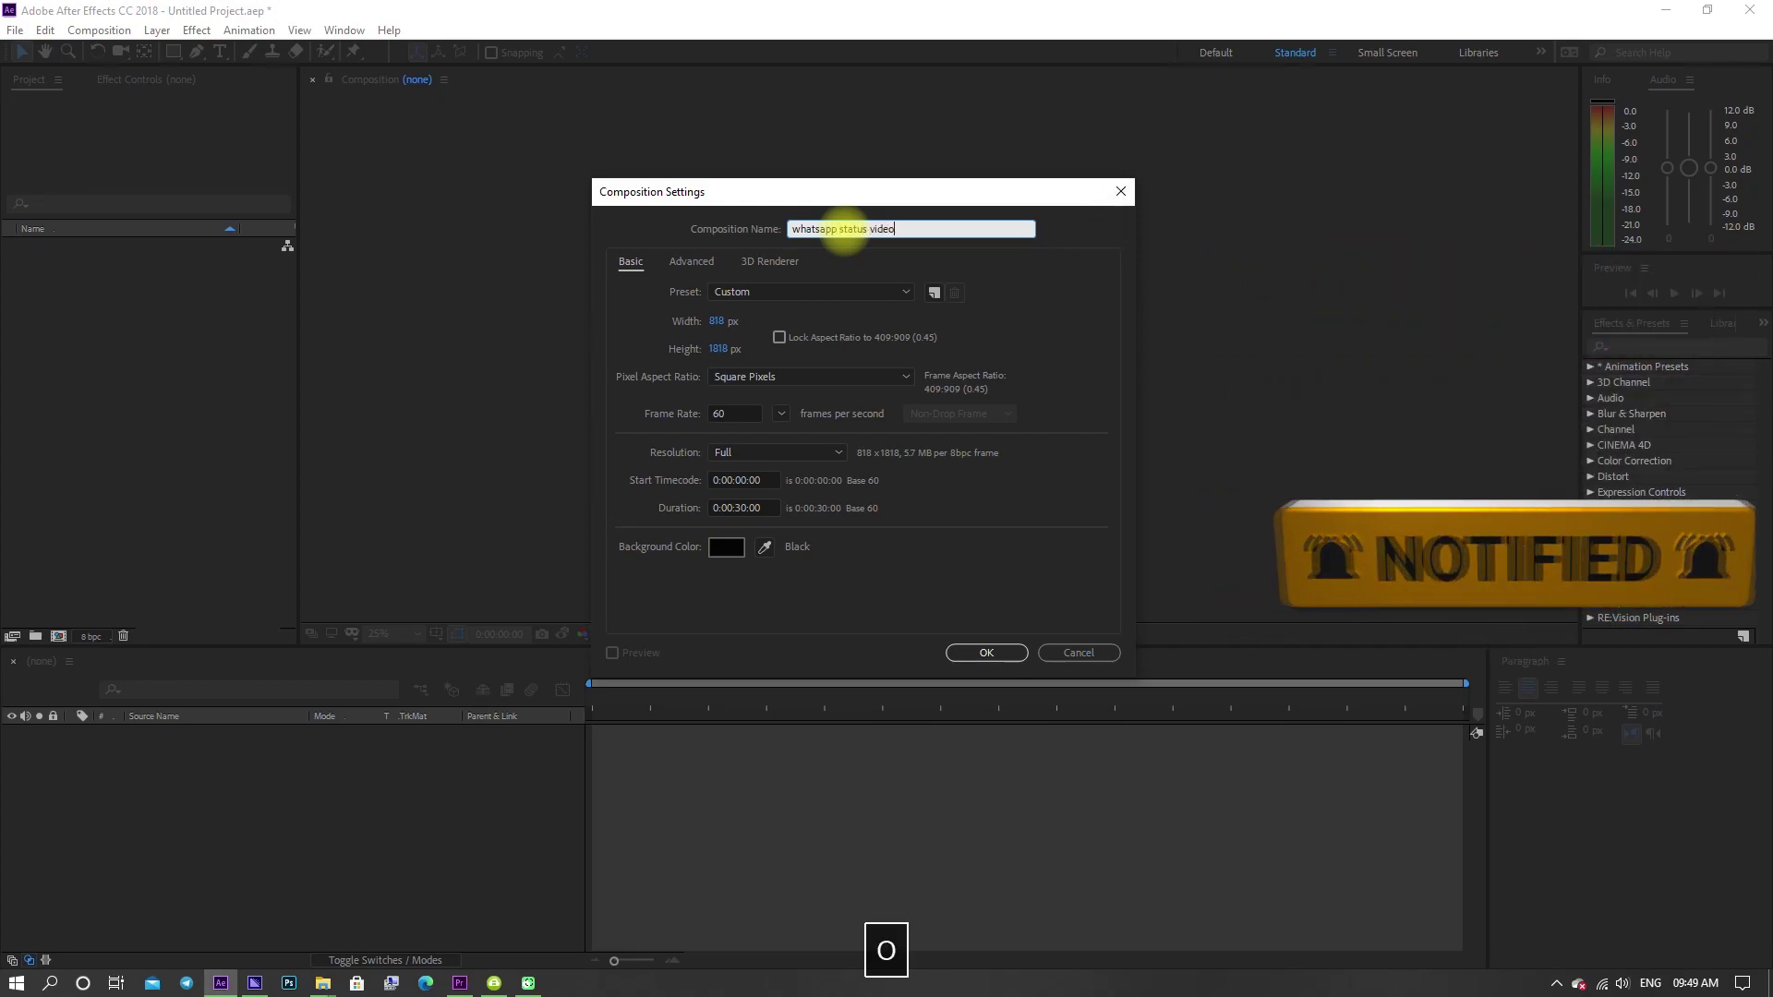
{"action": "left_click", "coordinate": [673, 331]}
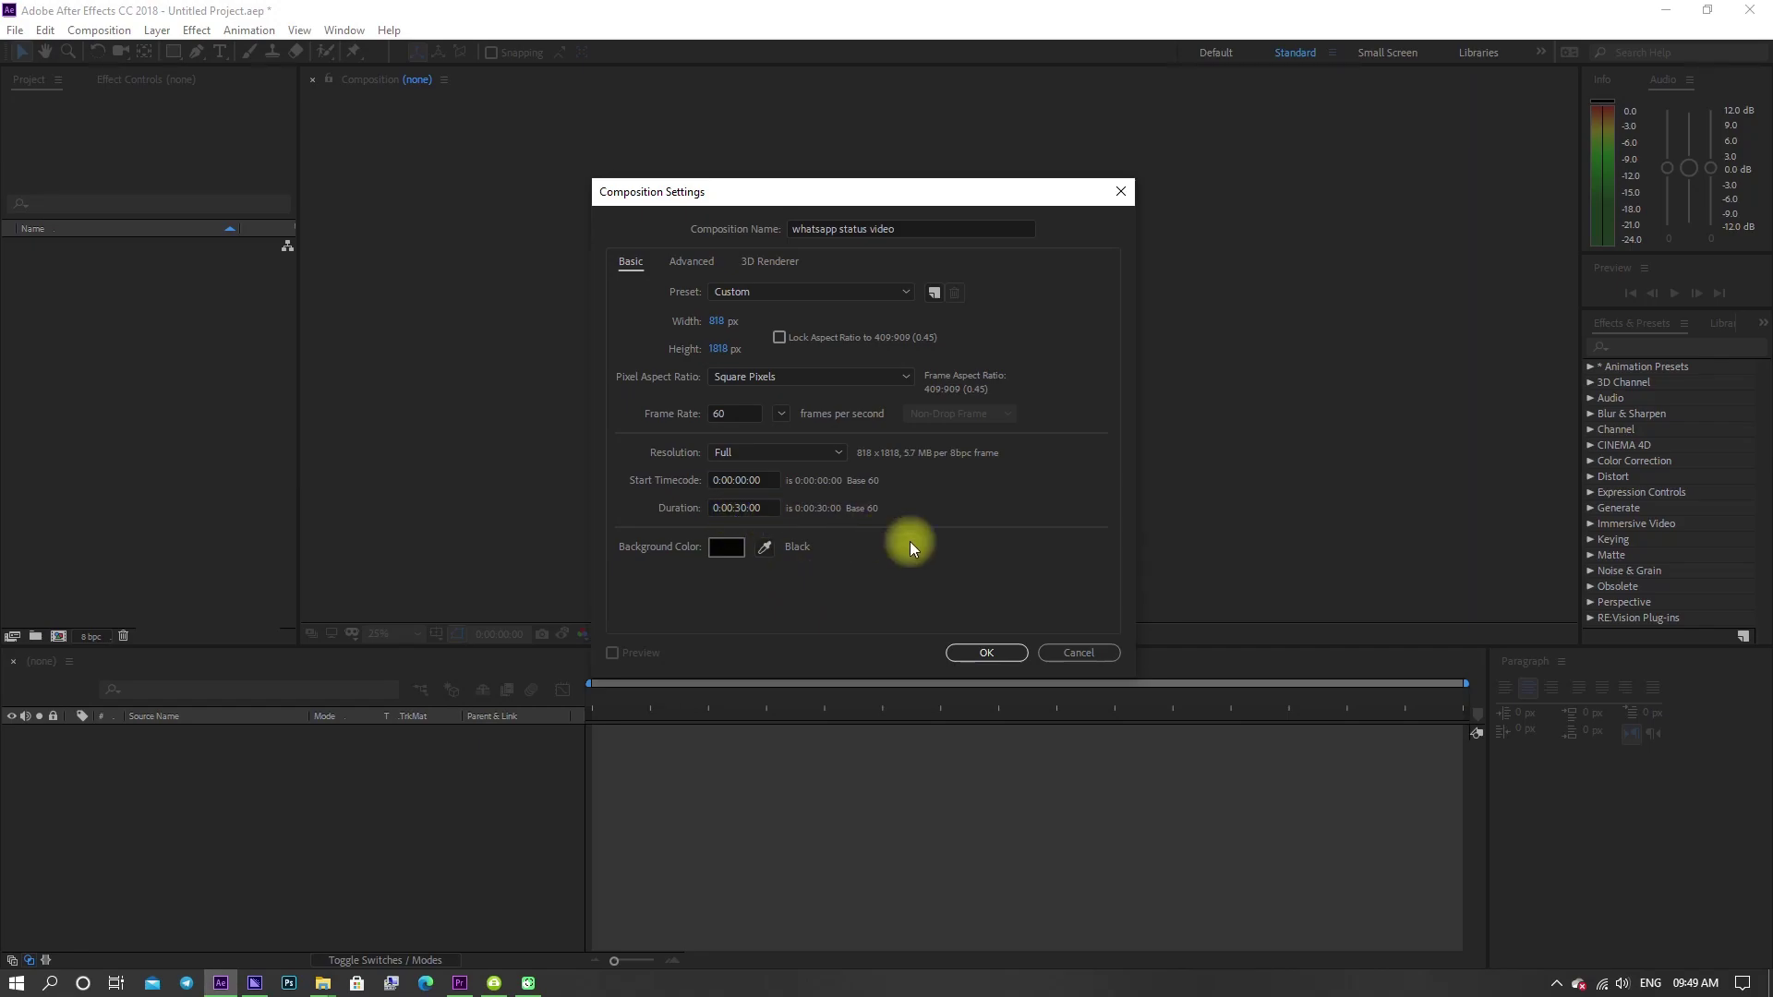
Step: Confirm the composition and import the song MP4 clip from the whatsapp tutorial folder
{"action": "left_click", "coordinate": [966, 649]}
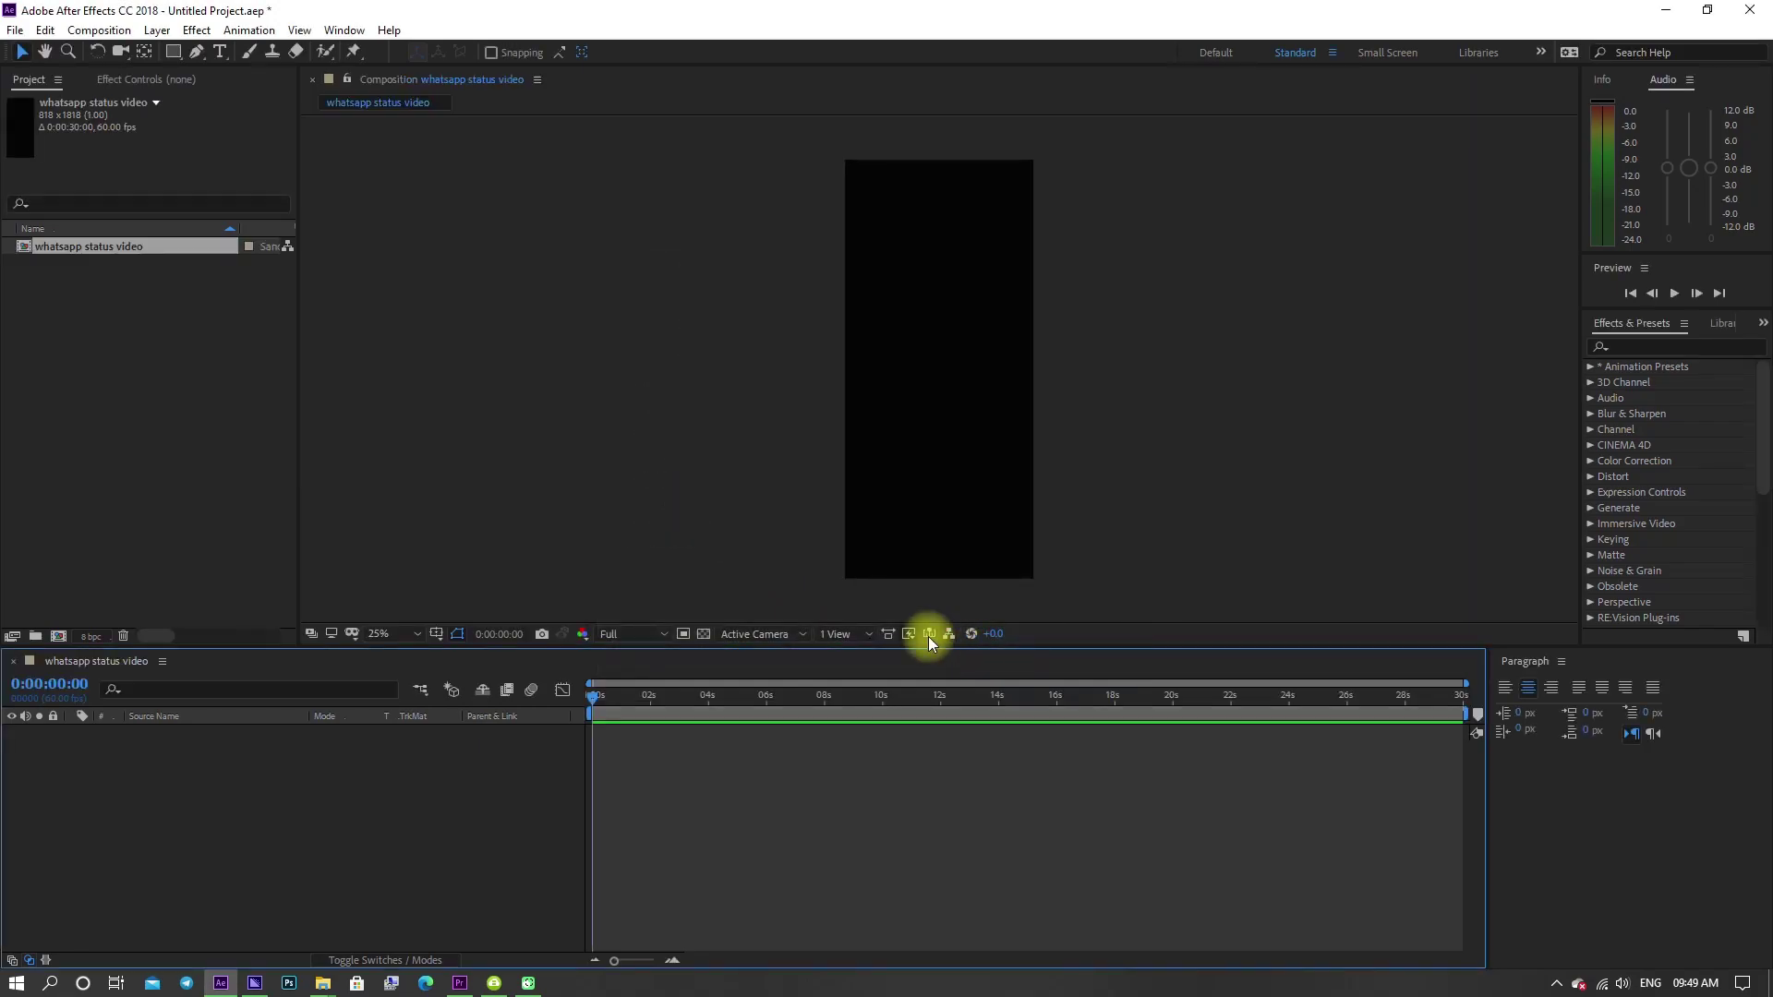
{"action": "double_click", "coordinate": [152, 403]}
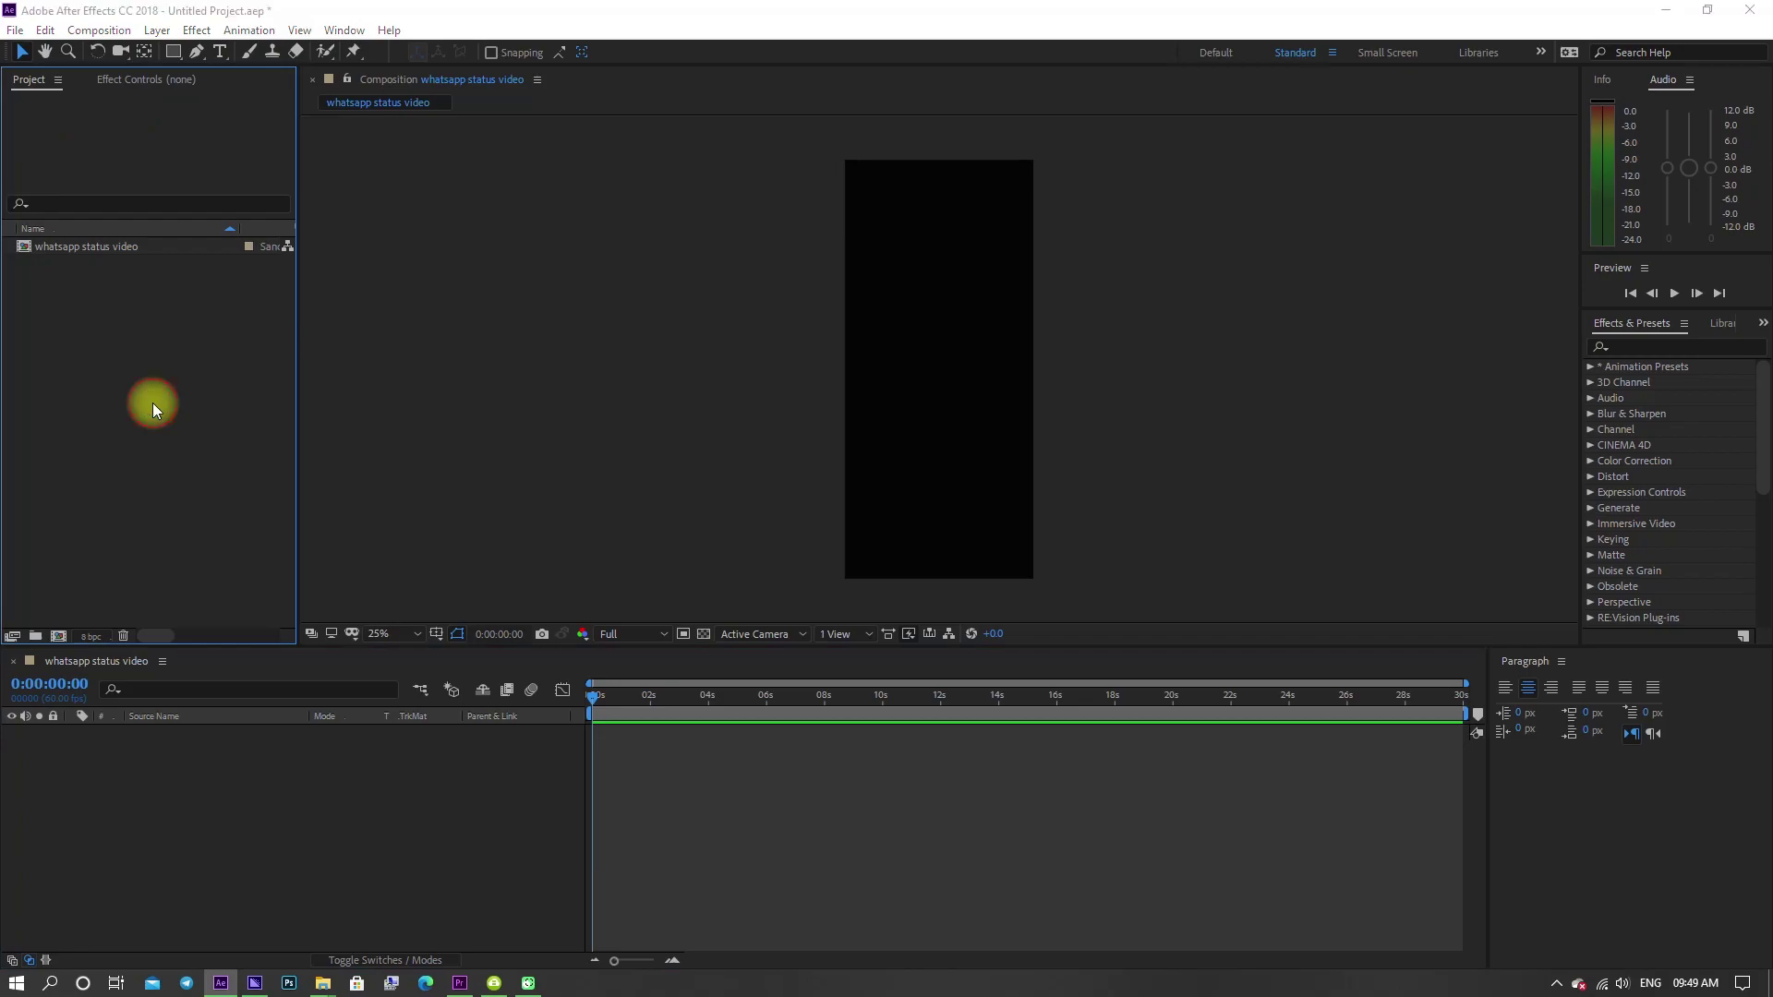
{"action": "left_click", "coordinate": [238, 261]}
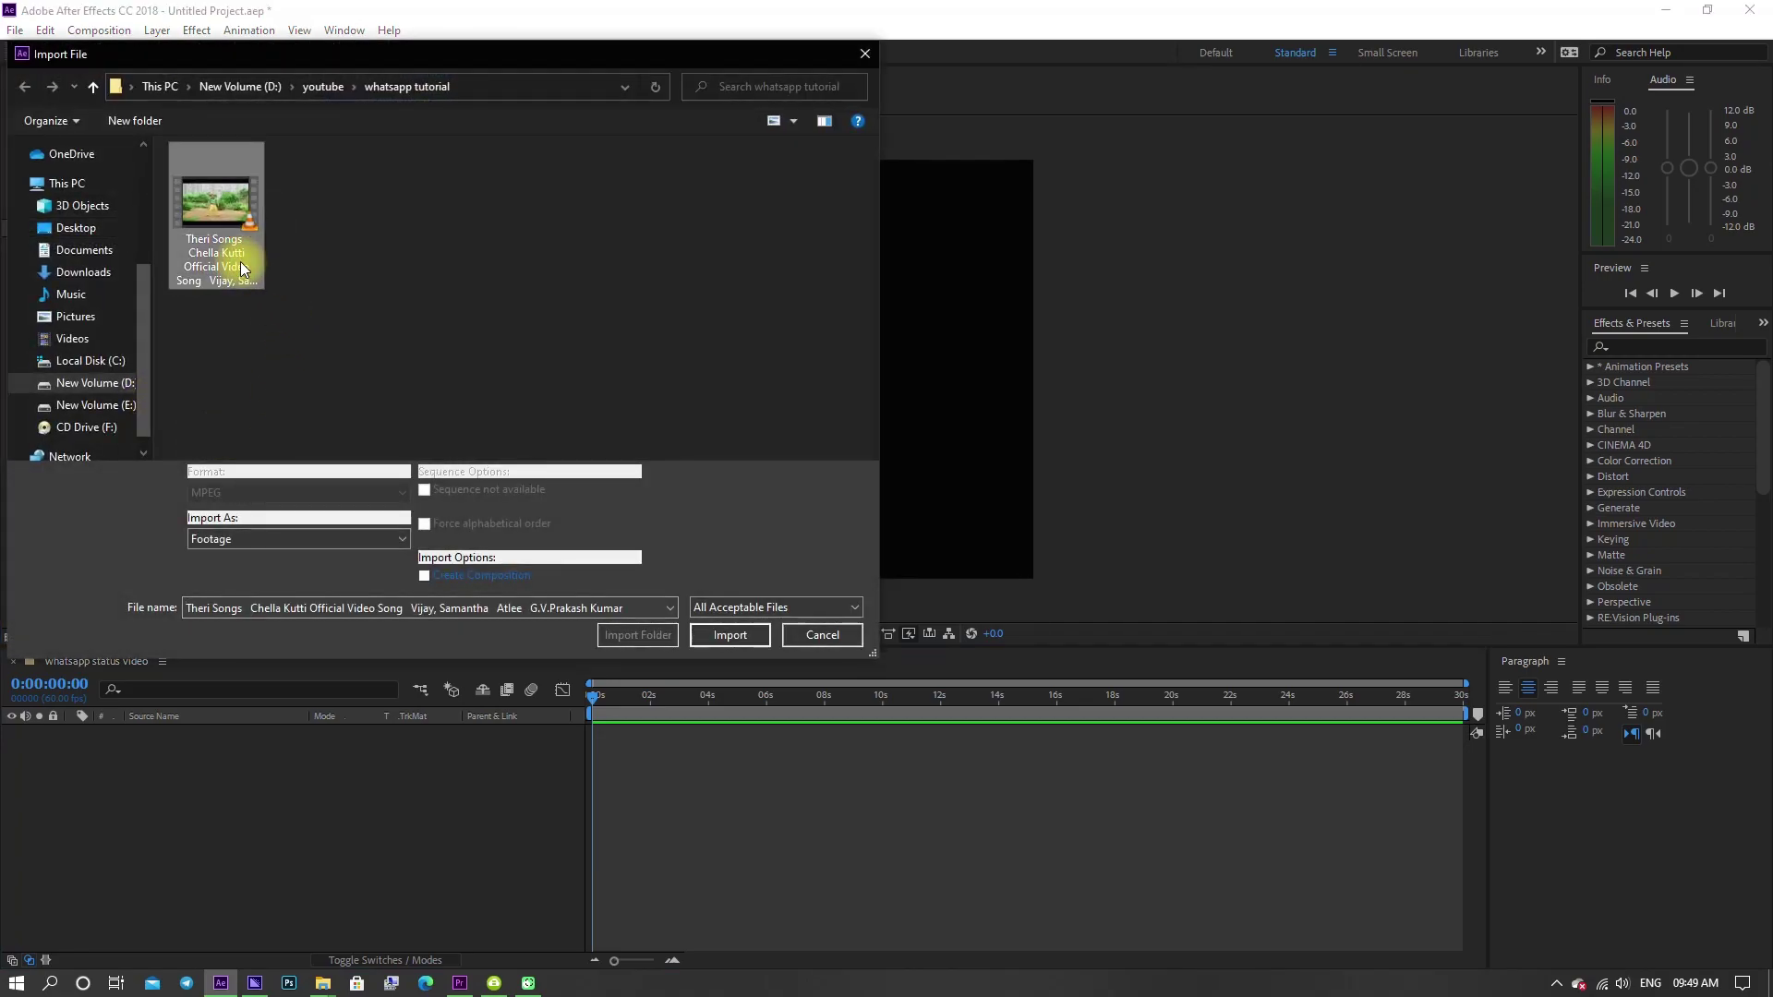
{"action": "left_click", "coordinate": [753, 634]}
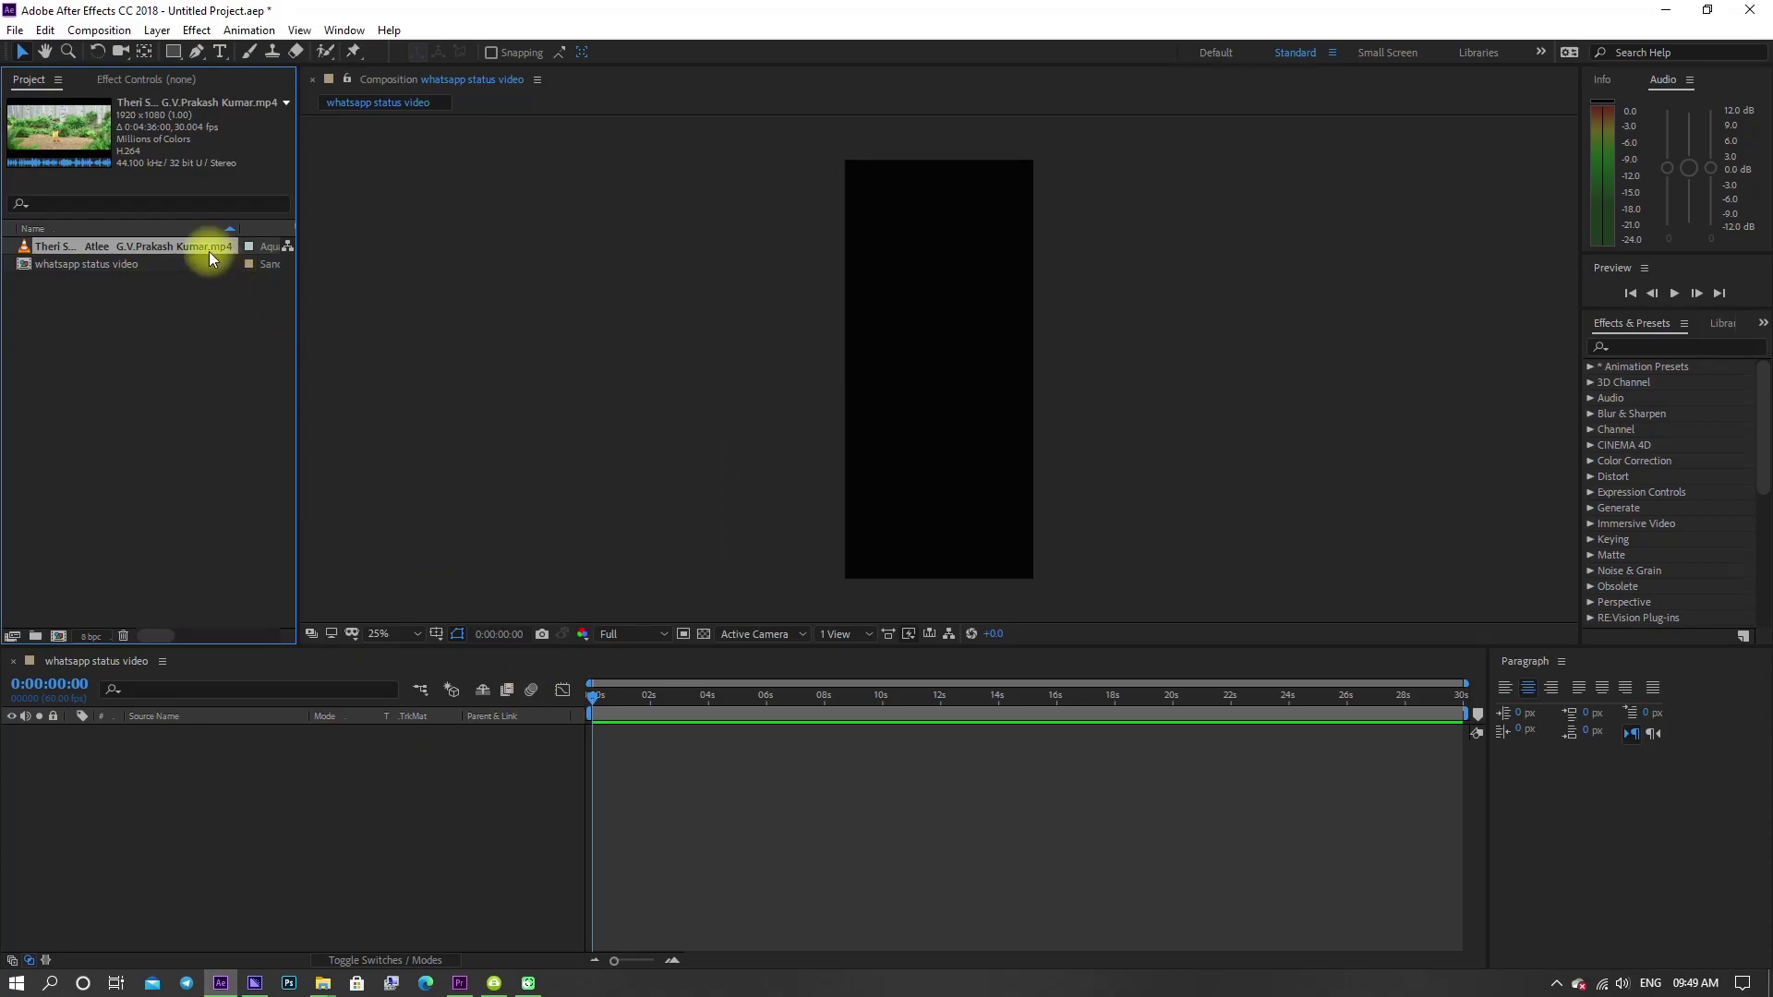
Step: Add the song clip to the composition and set its Rotation to 90°
{"action": "left_click_drag", "start_coordinate": [206, 249], "coordinate": [274, 765]}
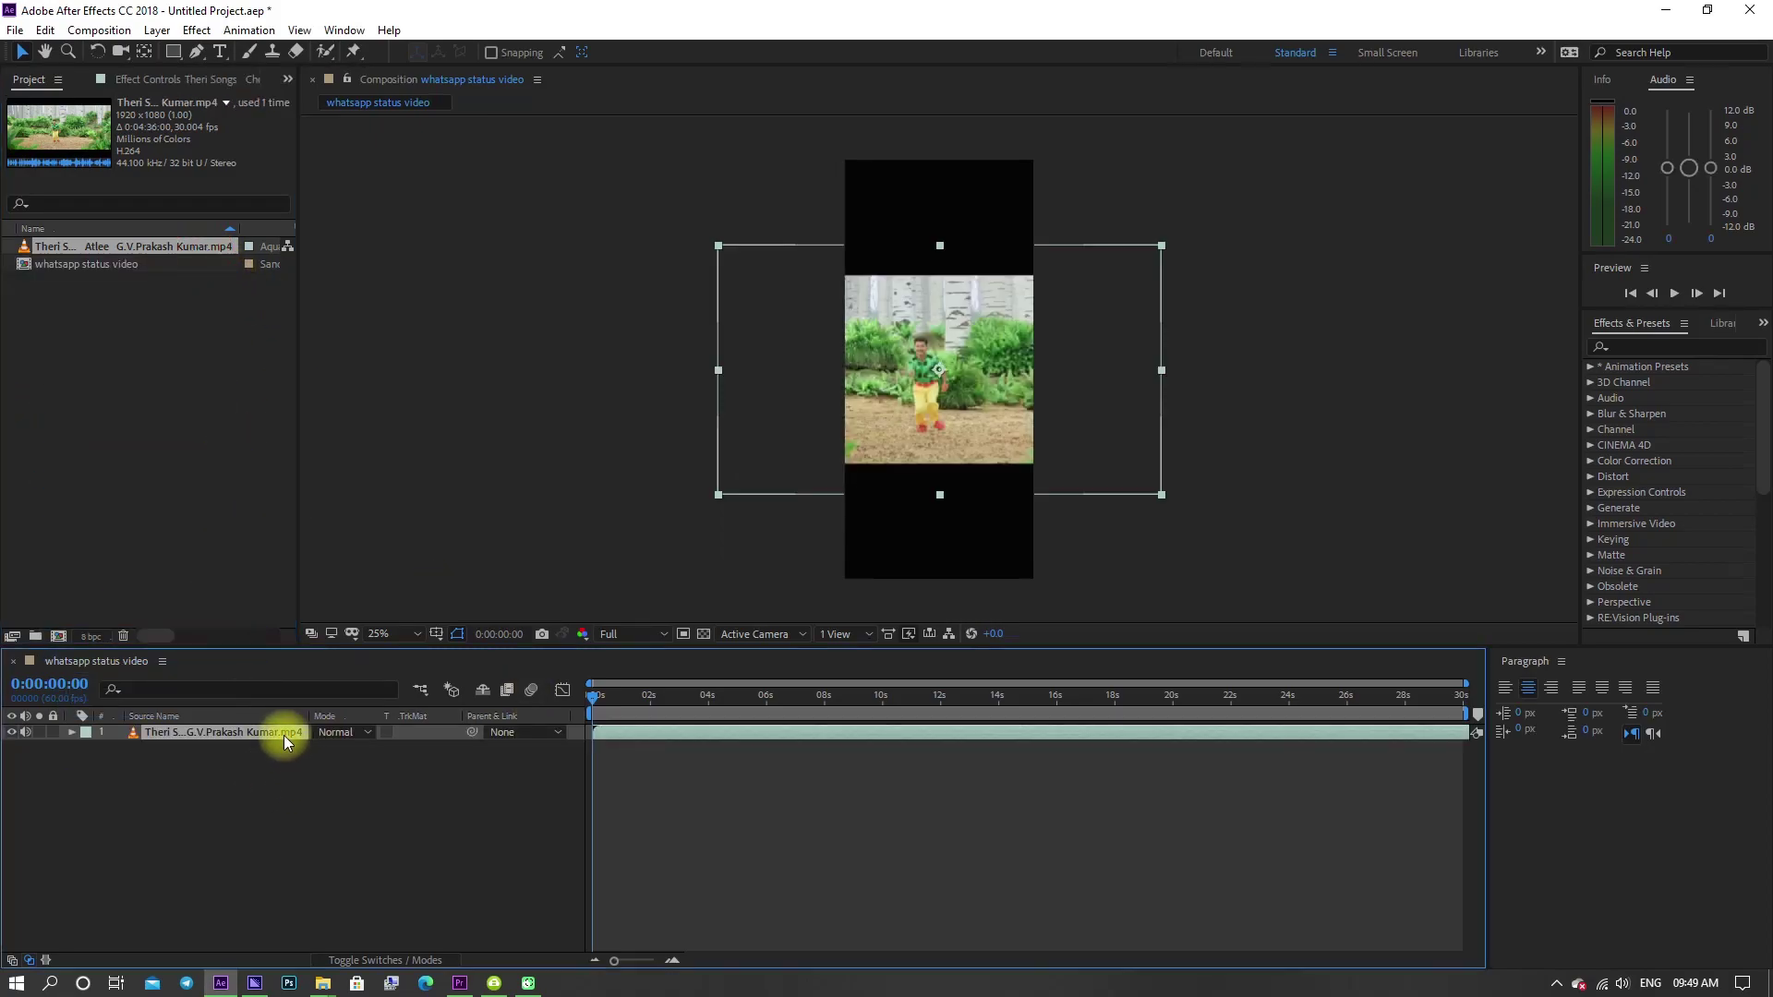
{"action": "key", "text": "r"}
{"action": "left_click", "coordinate": [343, 750]}
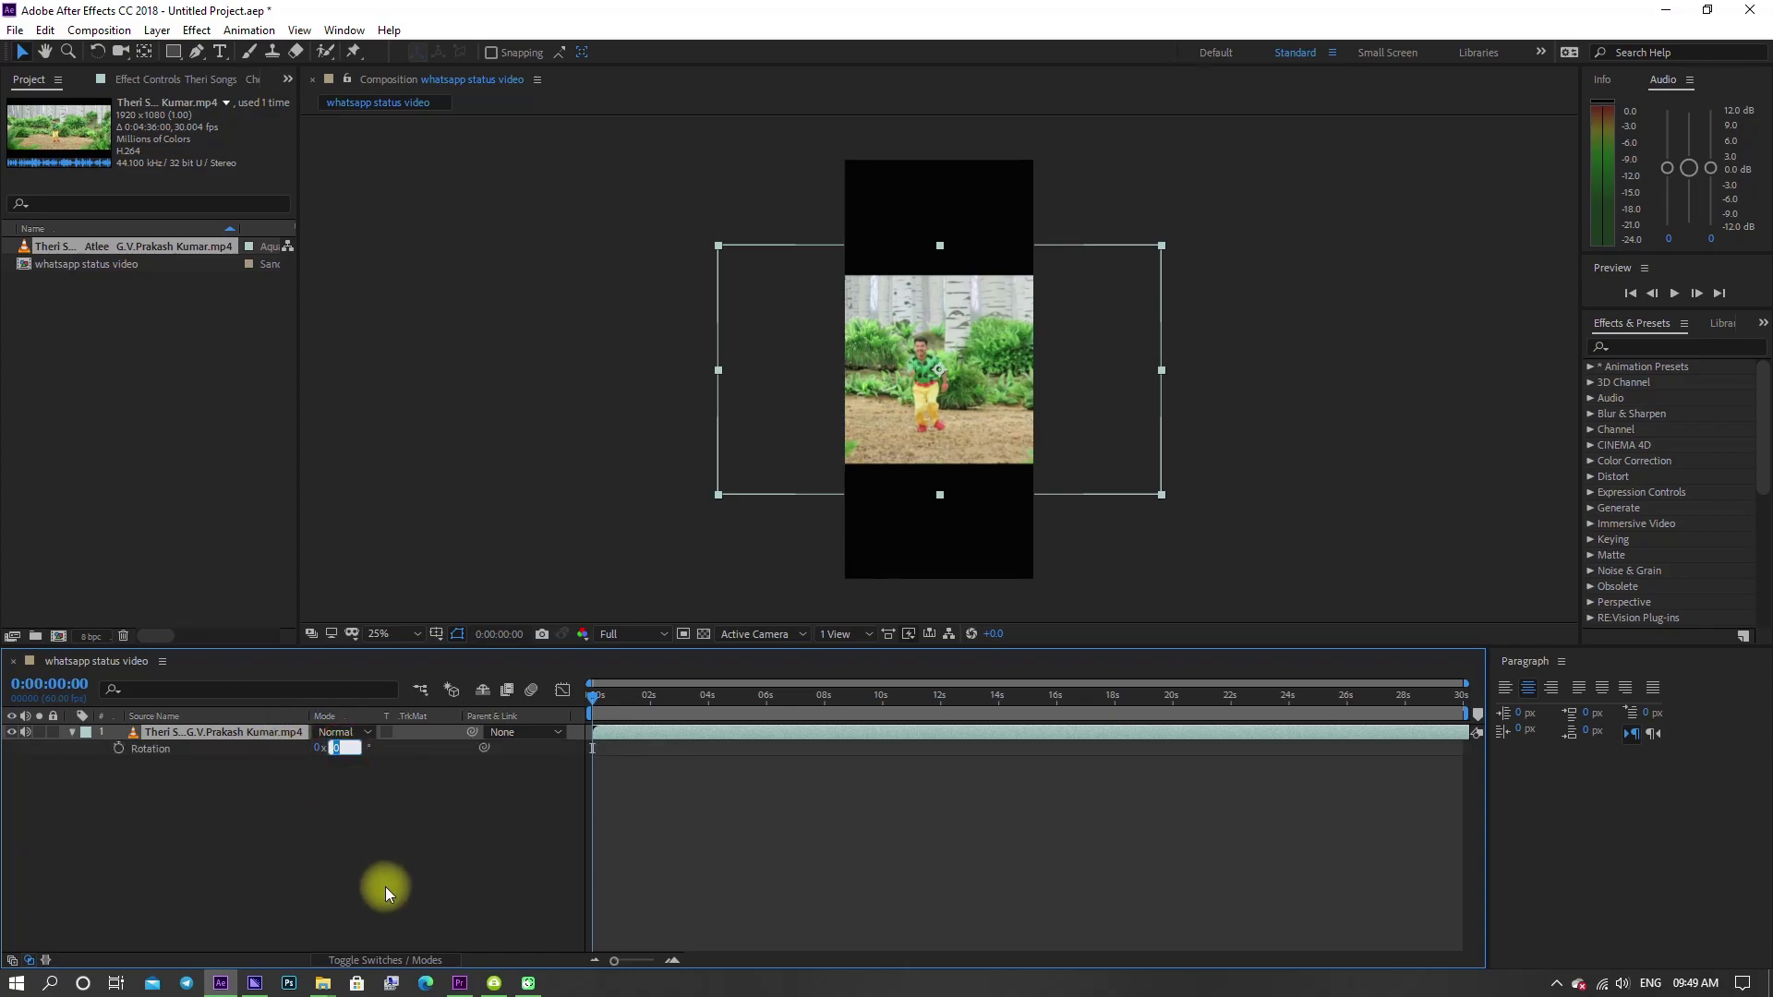
{"action": "type", "text": "90"}
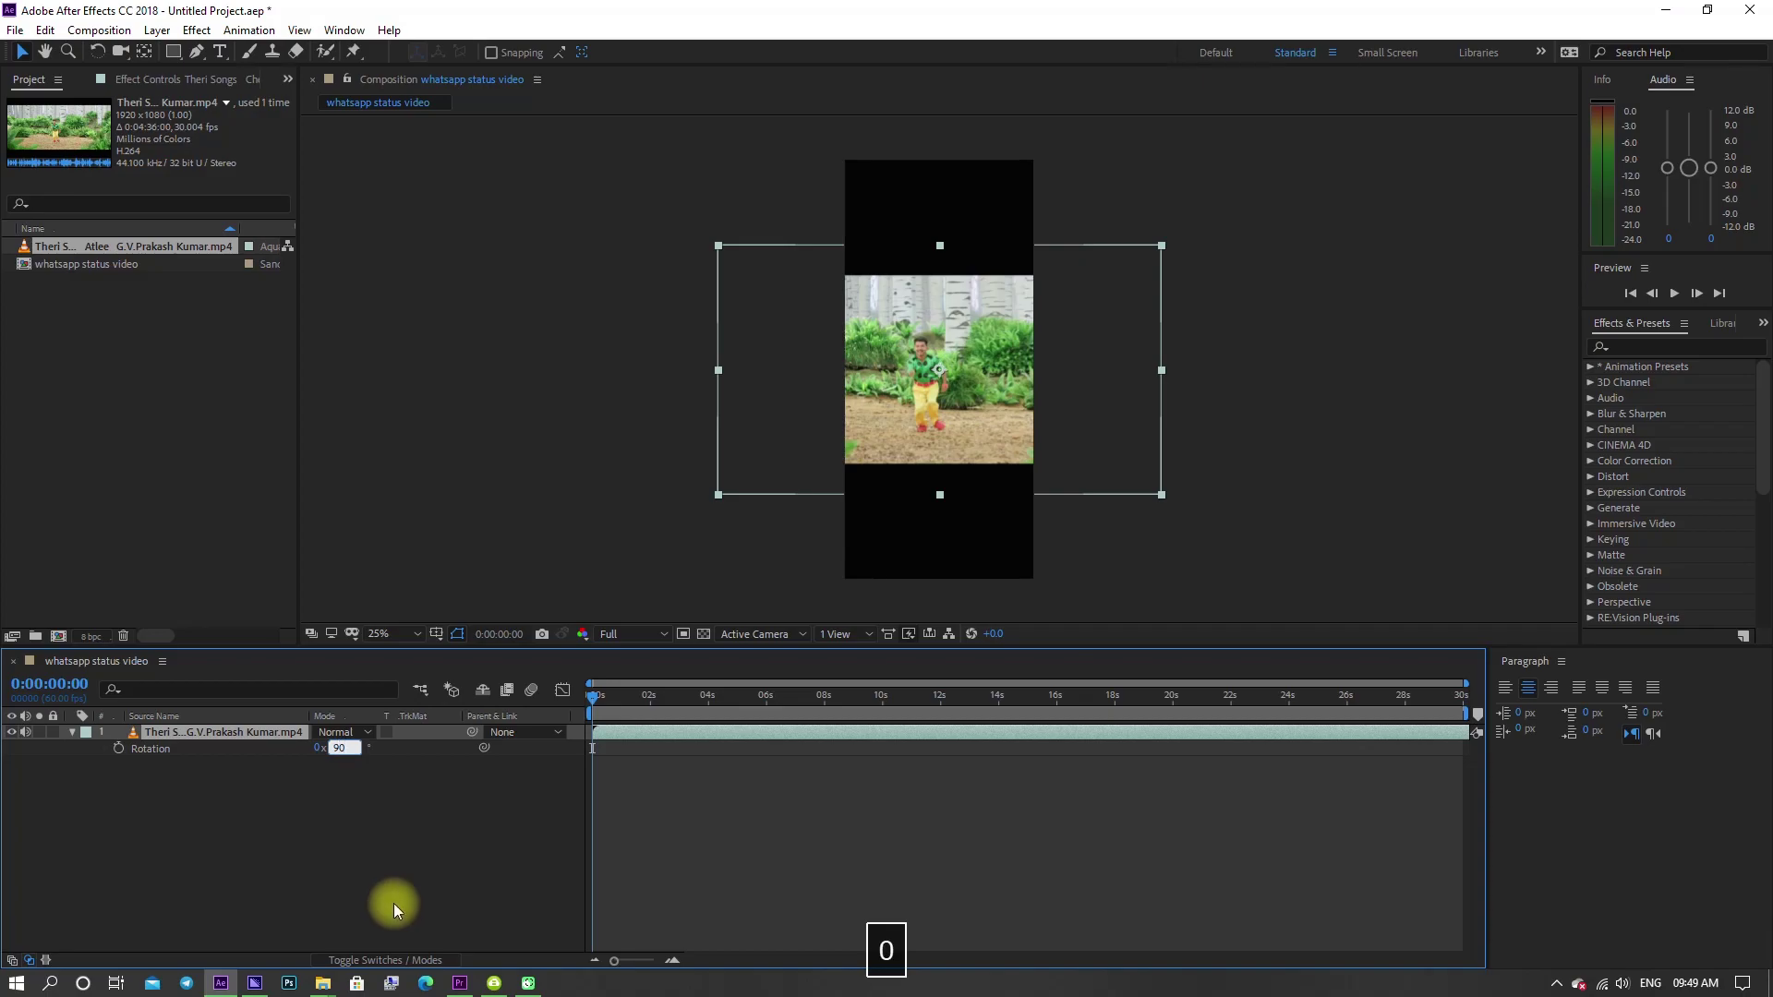
{"action": "left_click", "coordinate": [393, 903]}
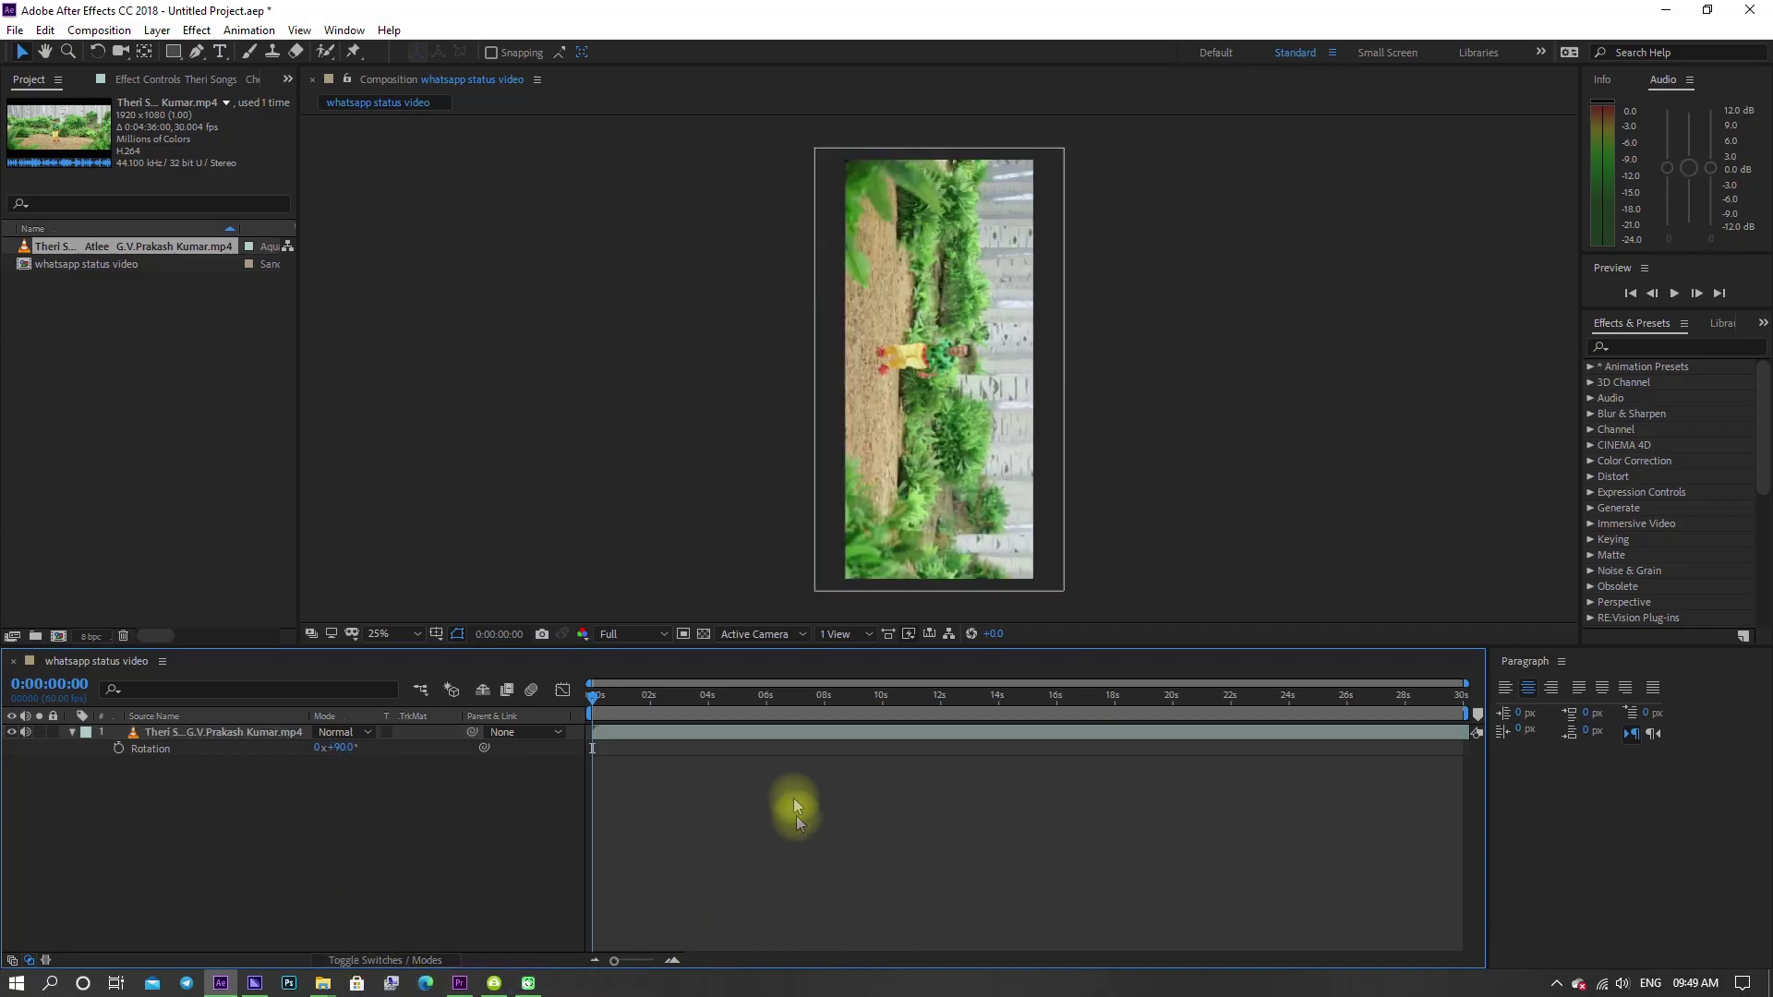
Step: Trim the clip's in-point at 0:00:01:22 and slide the layer to start at zero
{"action": "left_click_drag", "start_coordinate": [843, 730], "coordinate": [693, 739]}
{"action": "key", "text": "space"}
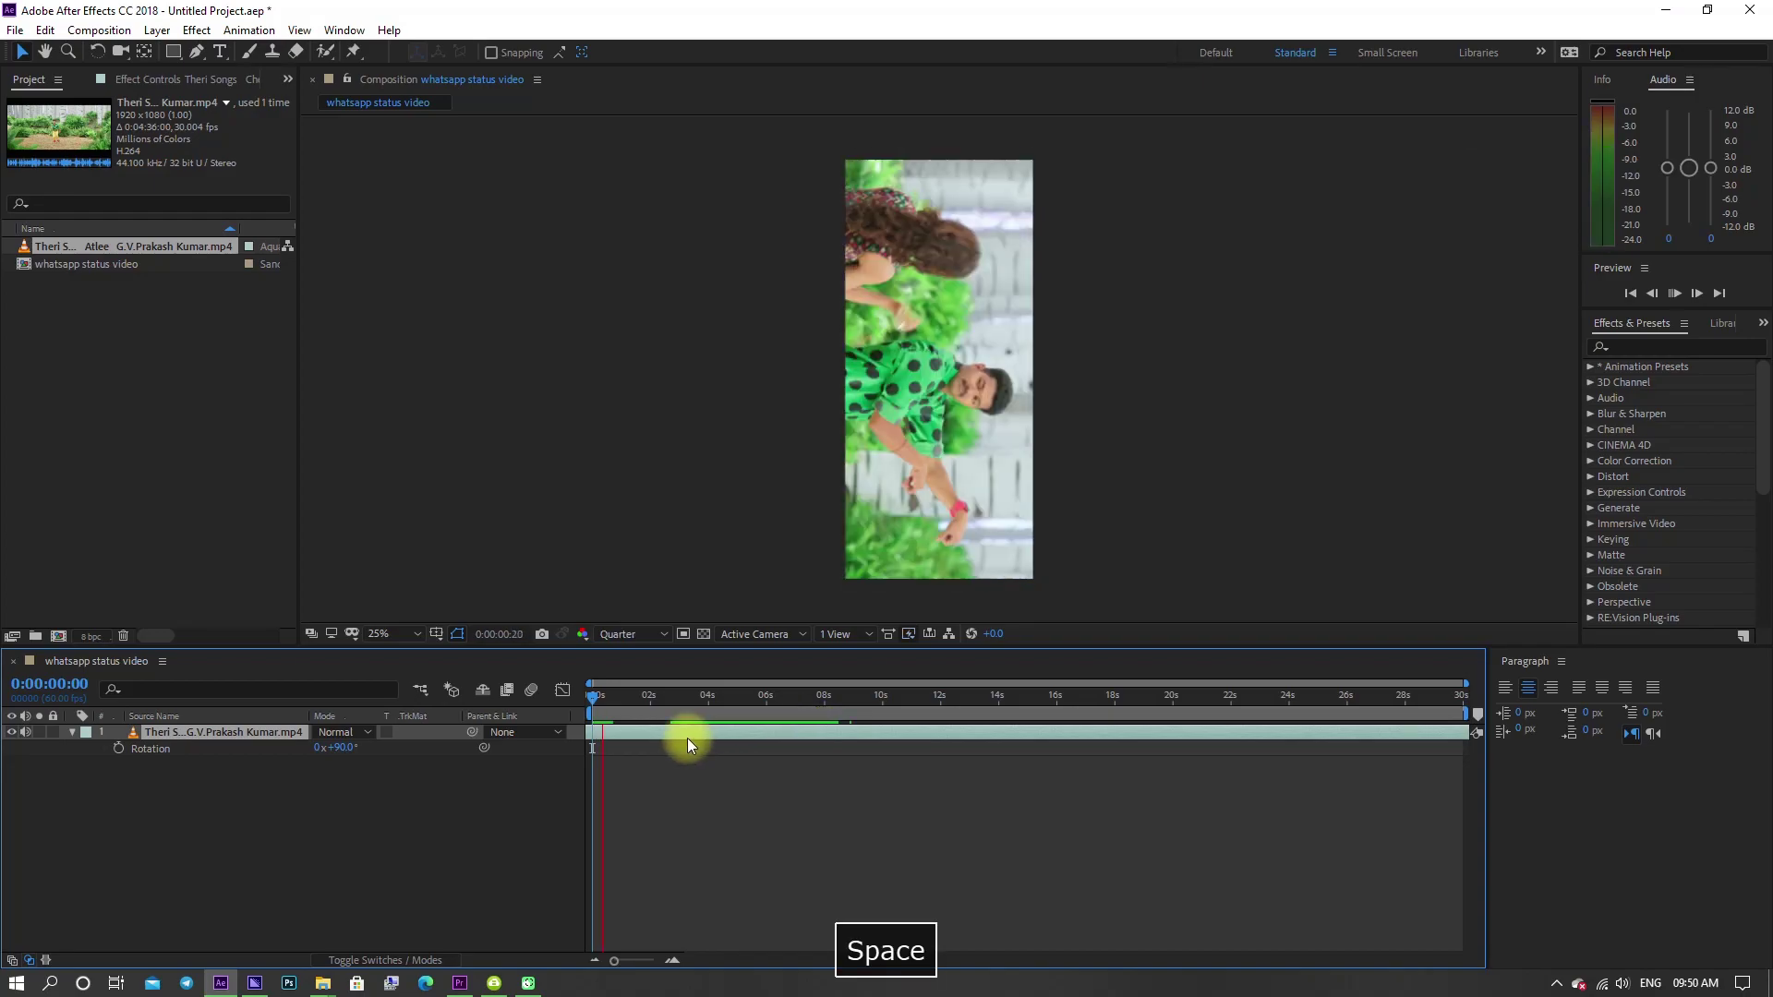
{"action": "key", "text": "space"}
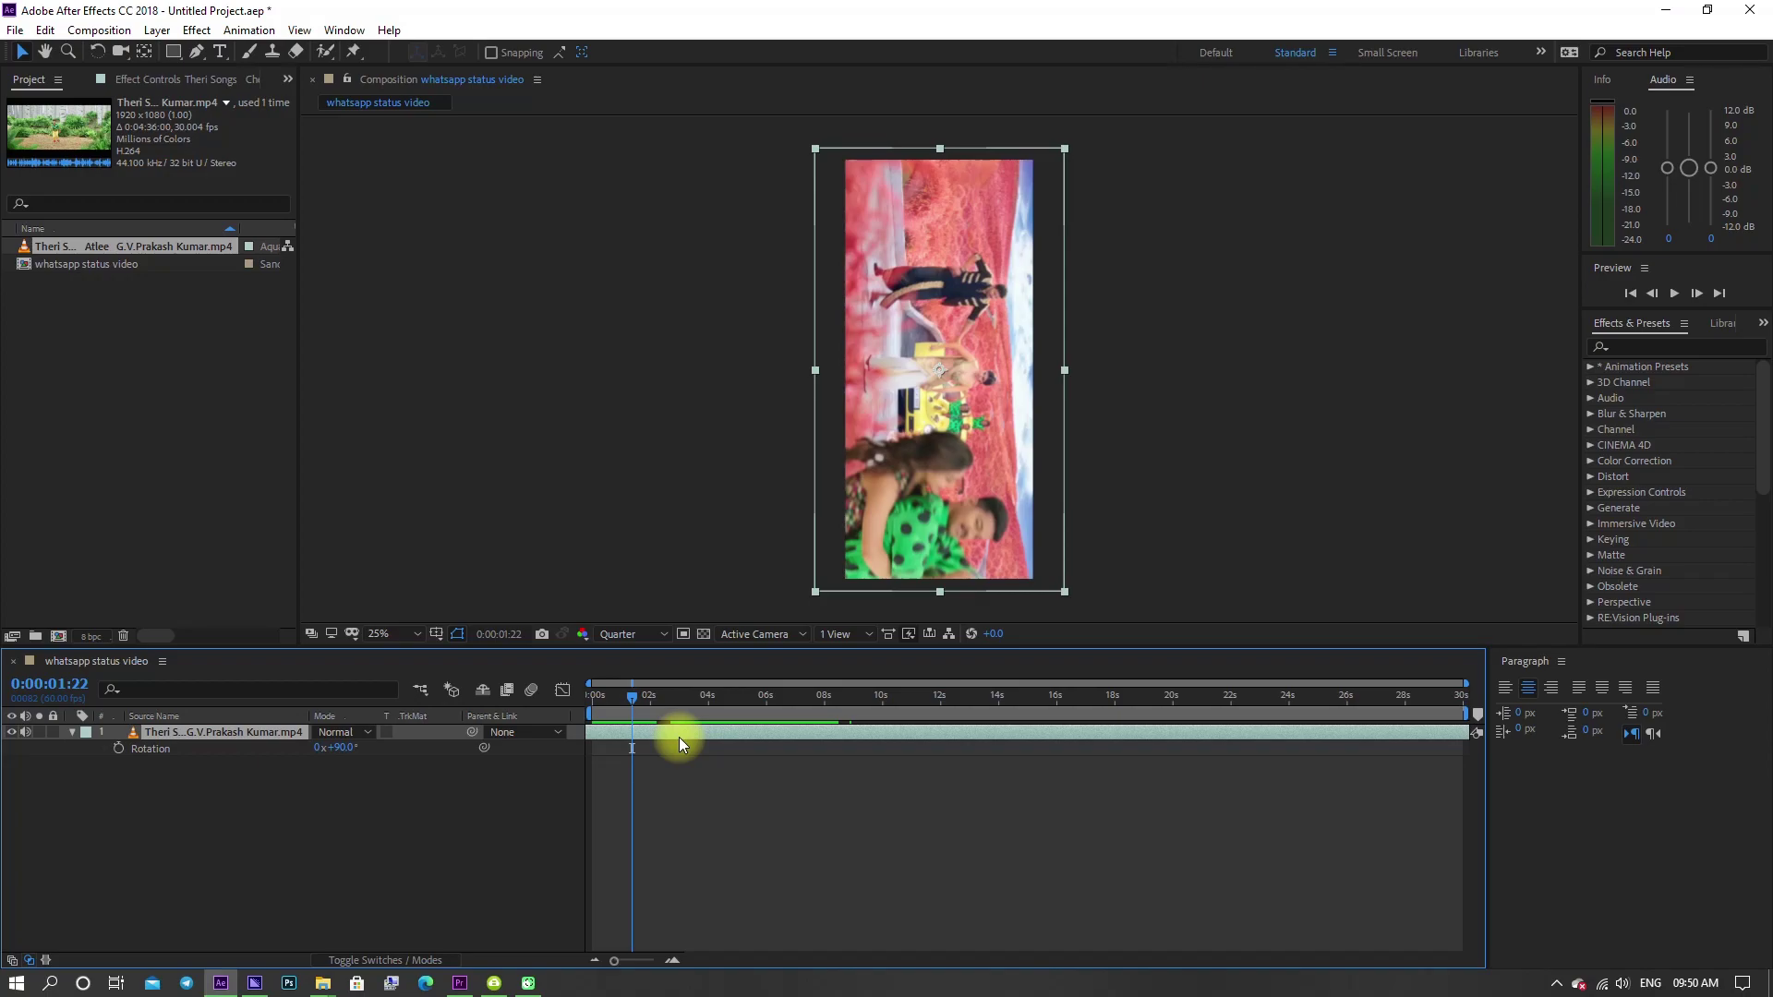
{"action": "key", "text": "alt+bracketleft"}
{"action": "left_click_drag", "start_coordinate": [678, 738], "coordinate": [525, 717]}
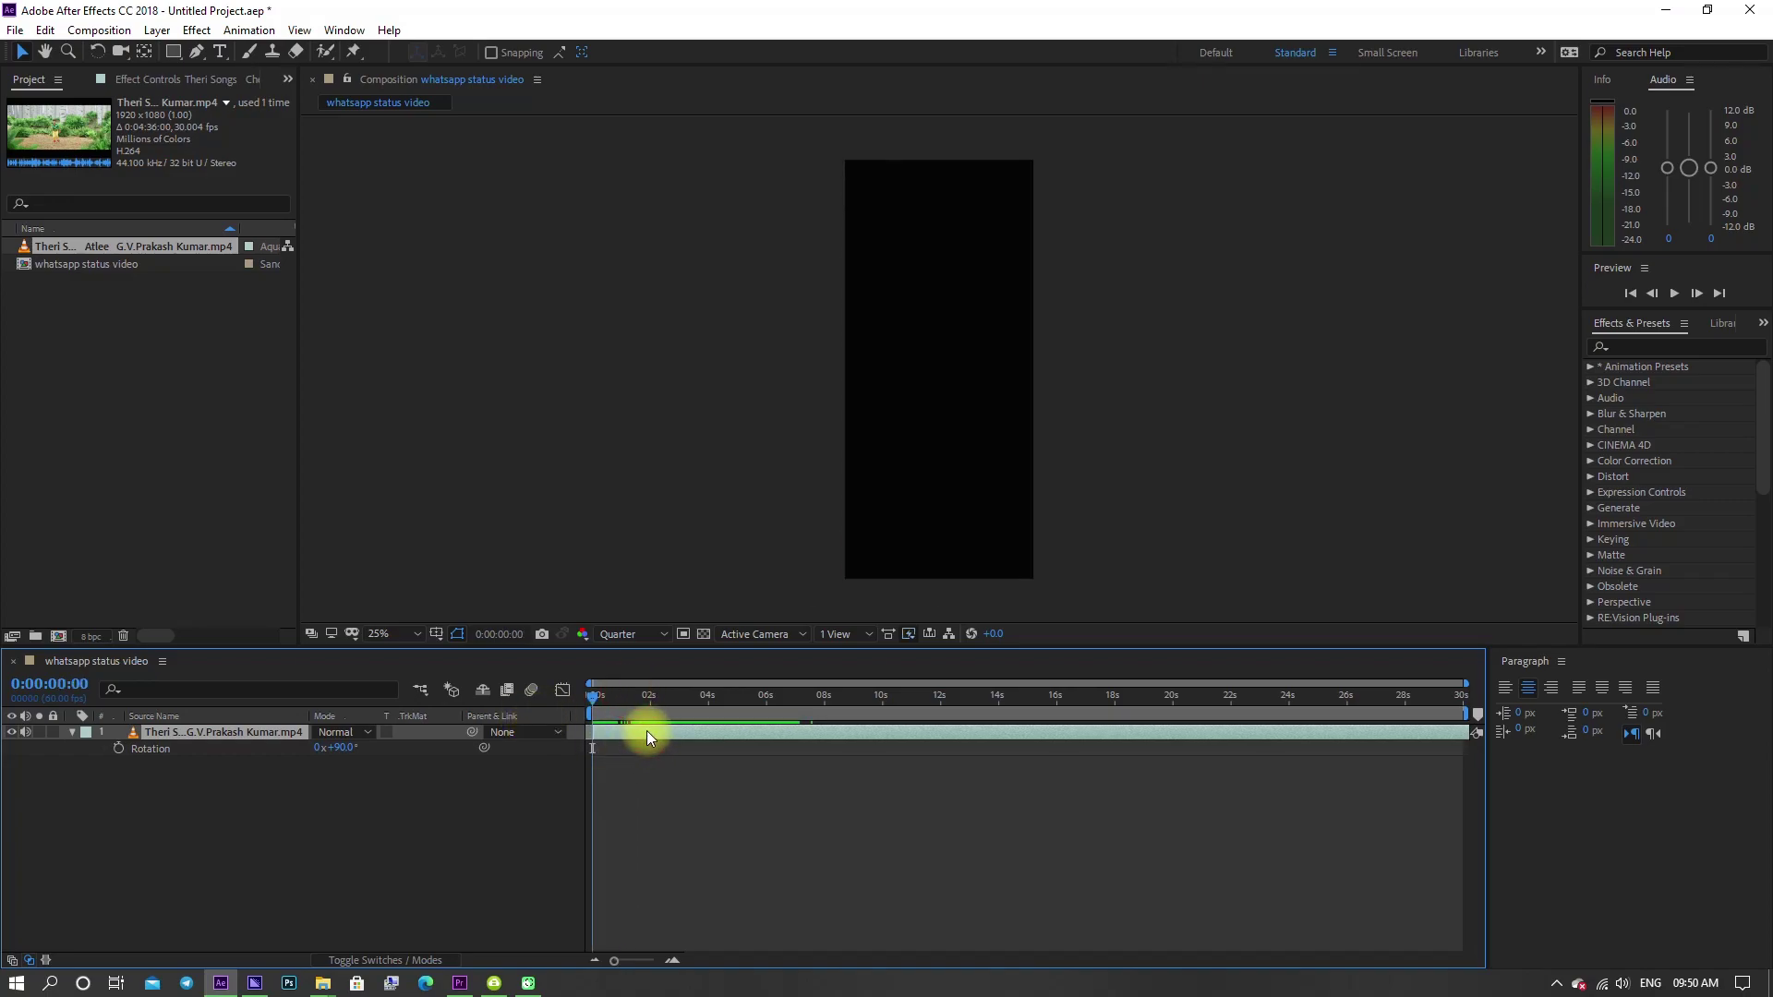
Step: Preview the clip and stop at 0:00:13:22, where the pink-field scene begins
{"action": "key", "text": "space"}
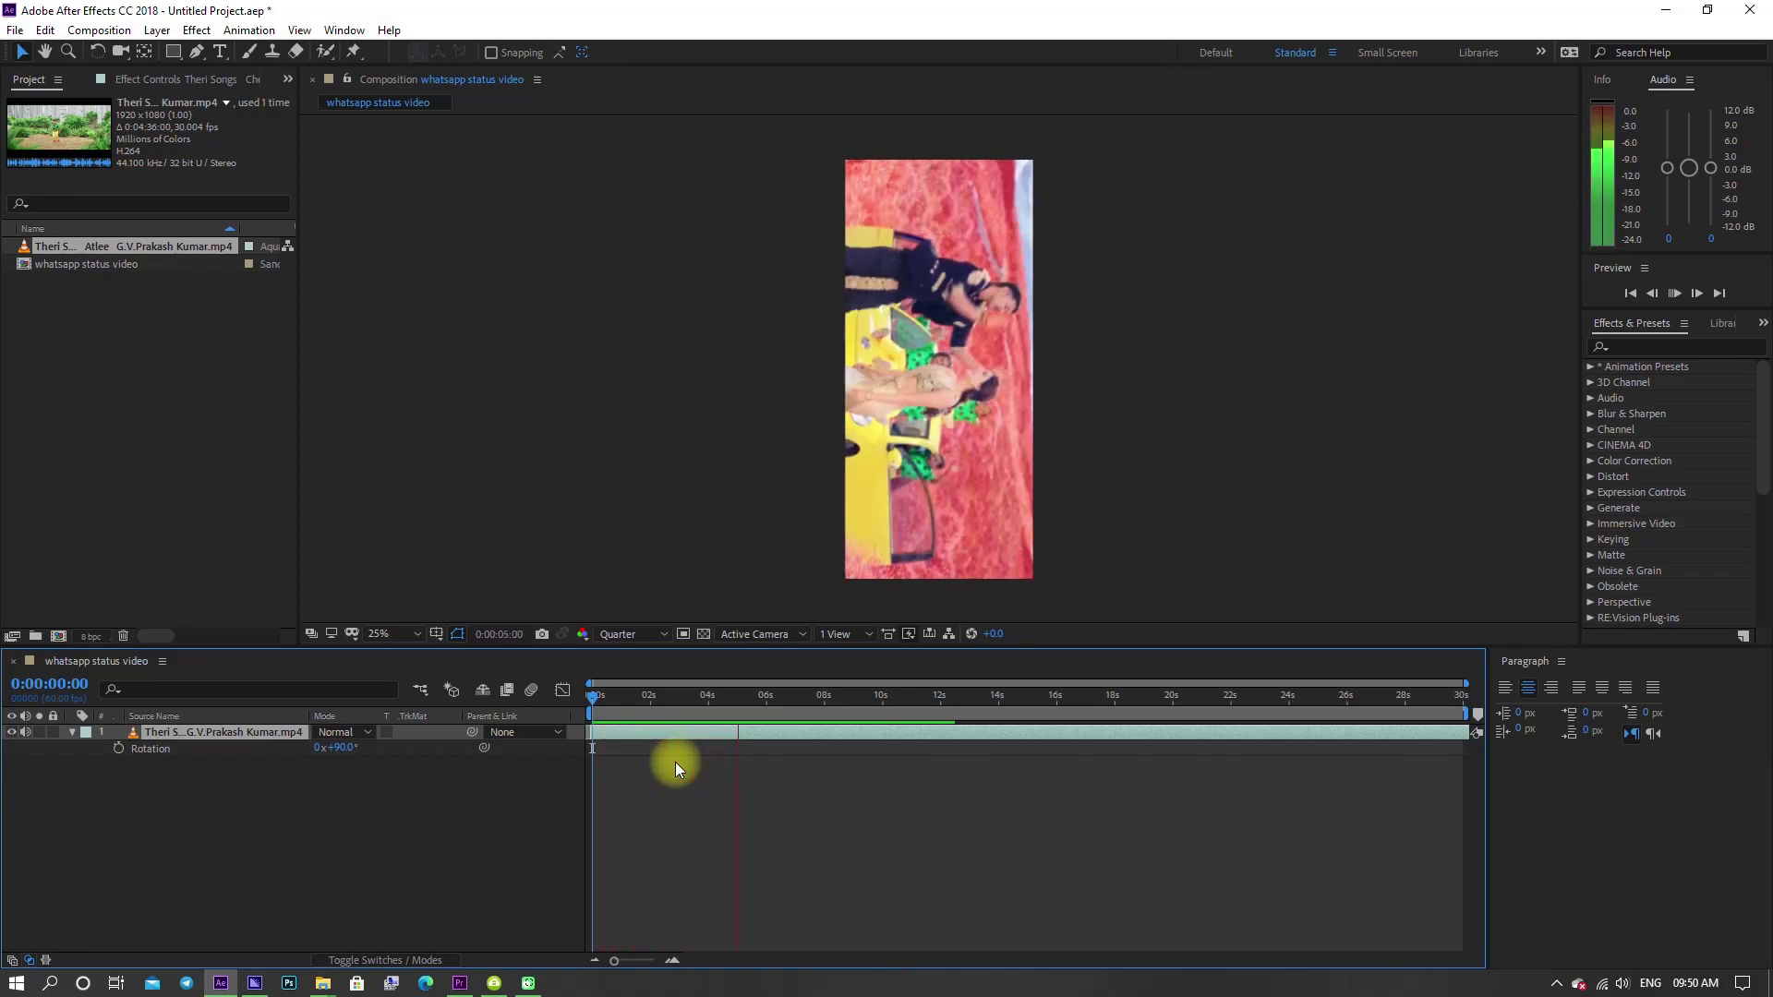
{"action": "key", "text": "space"}
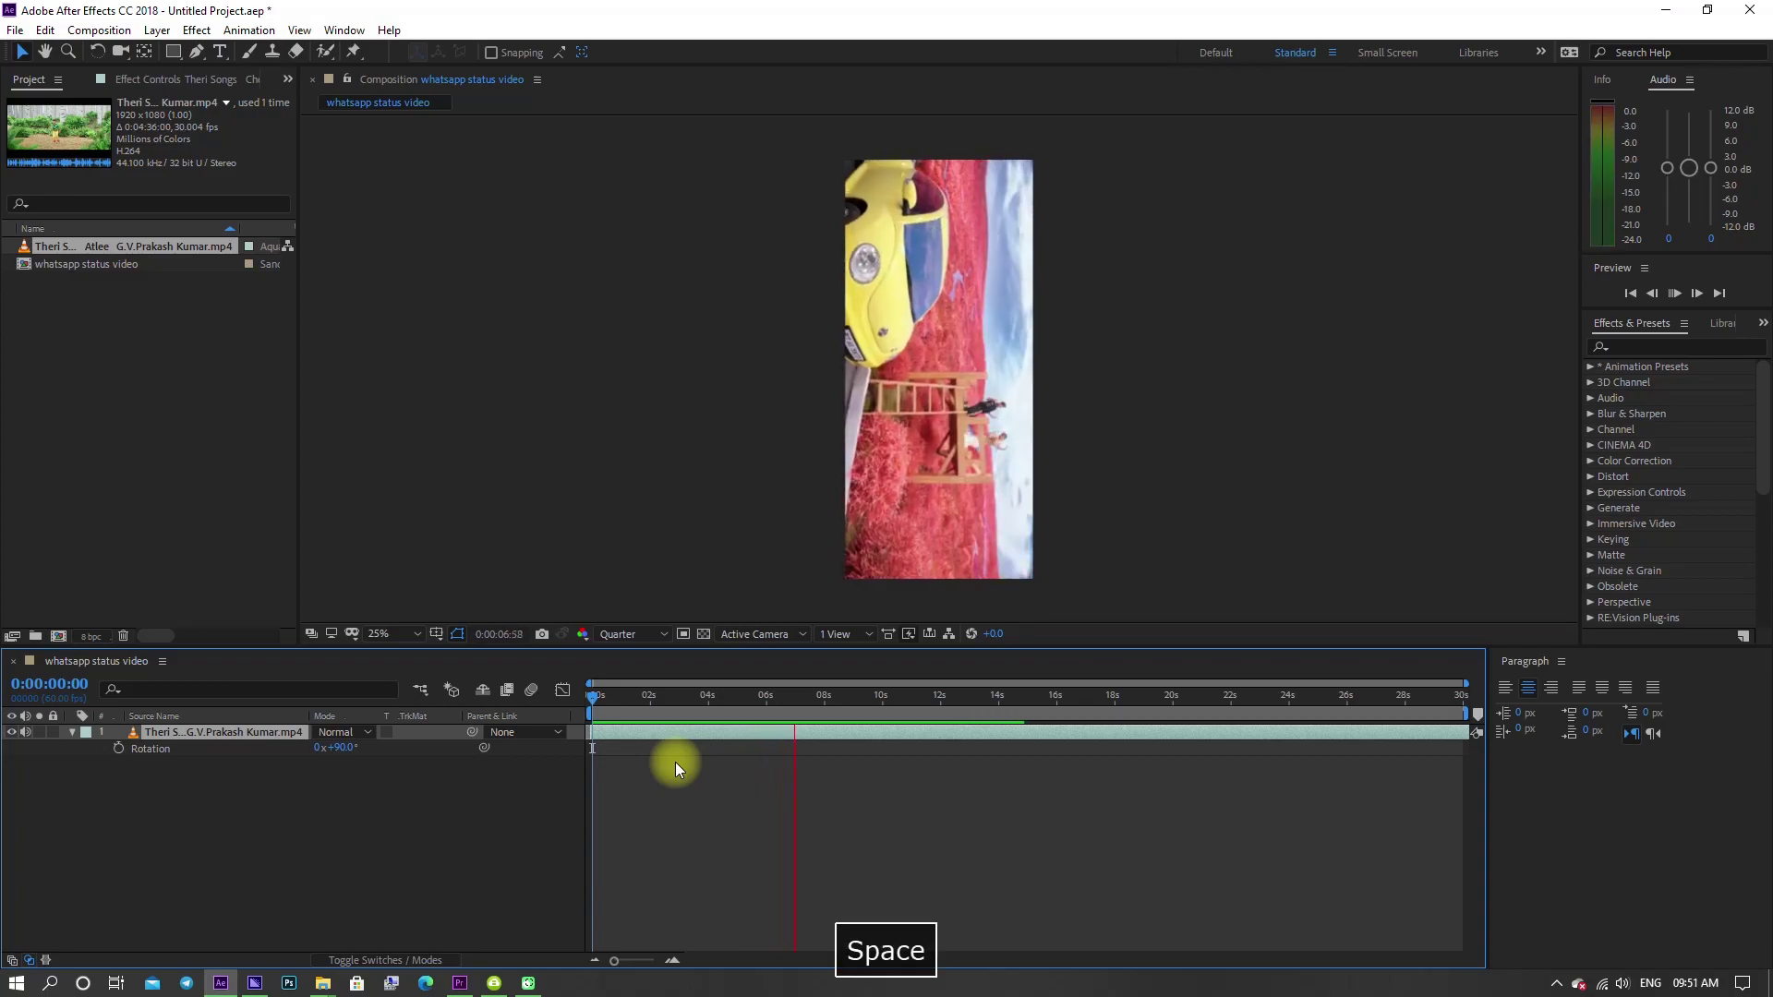
{"action": "left_click_drag", "start_coordinate": [796, 697], "coordinate": [918, 775]}
{"action": "key", "text": "space"}
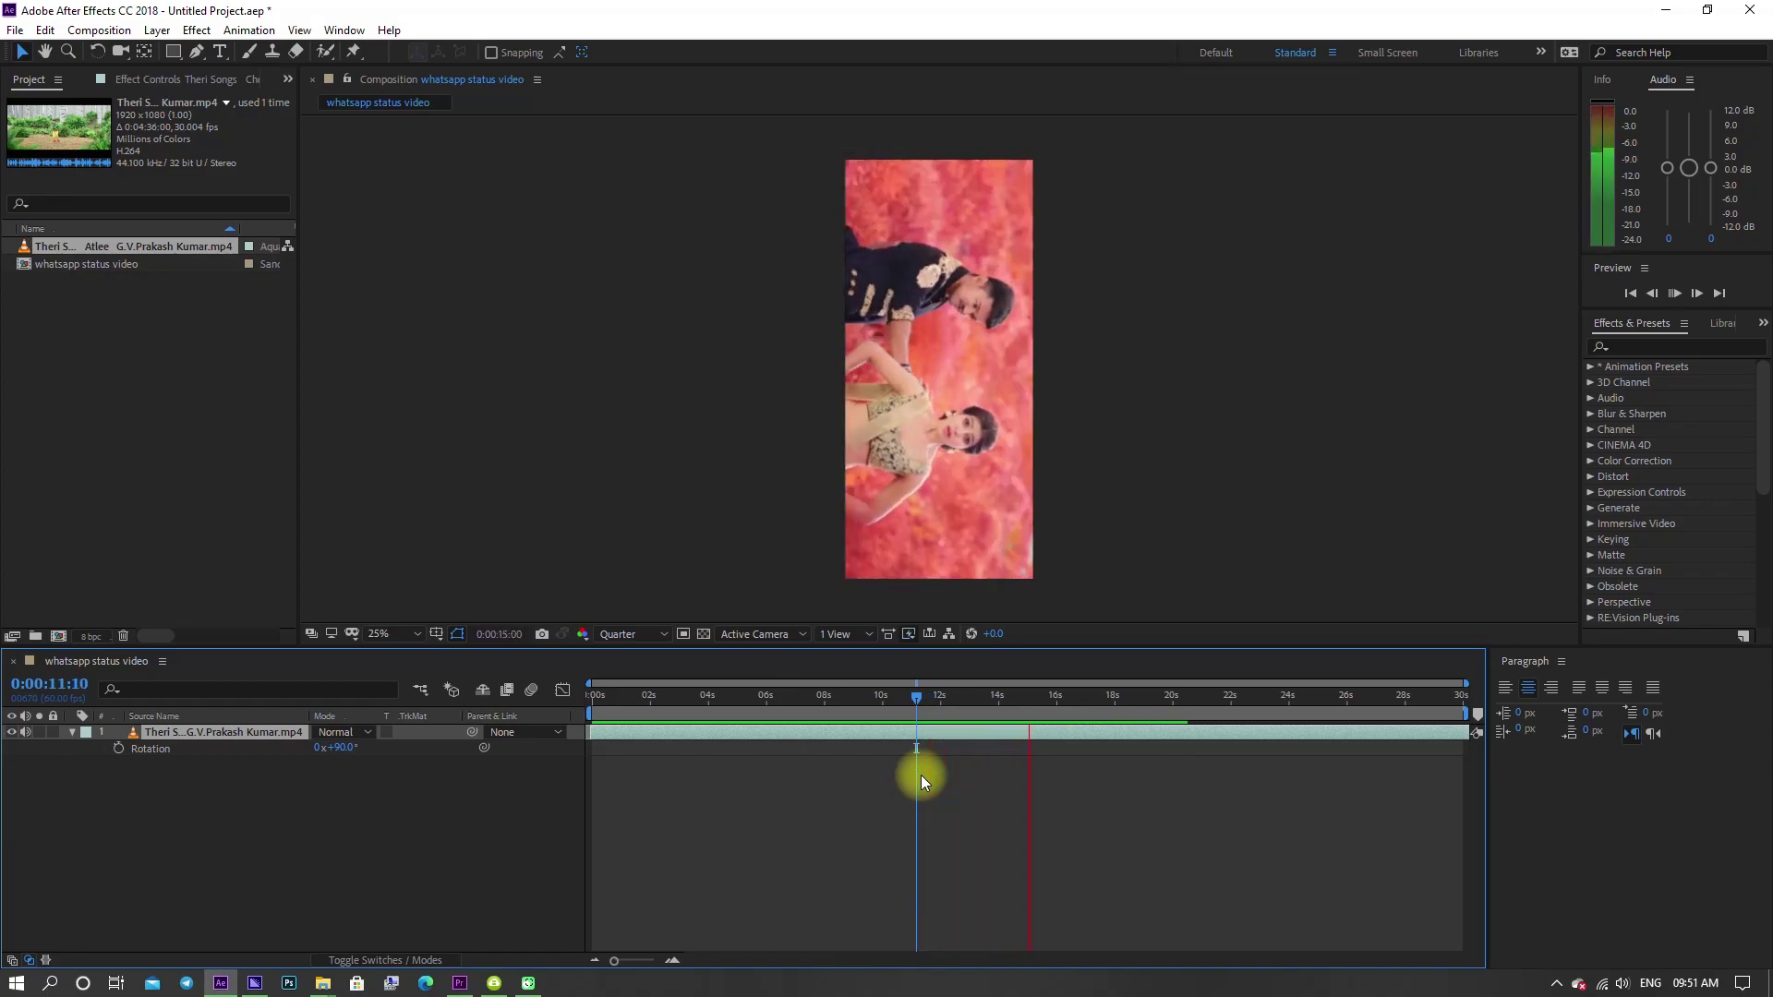
{"action": "left_click_drag", "start_coordinate": [916, 702], "coordinate": [974, 707]}
{"action": "key", "text": "space"}
{"action": "key", "text": "space"}
{"action": "left_click", "coordinate": [956, 702]}
{"action": "key", "text": "space"}
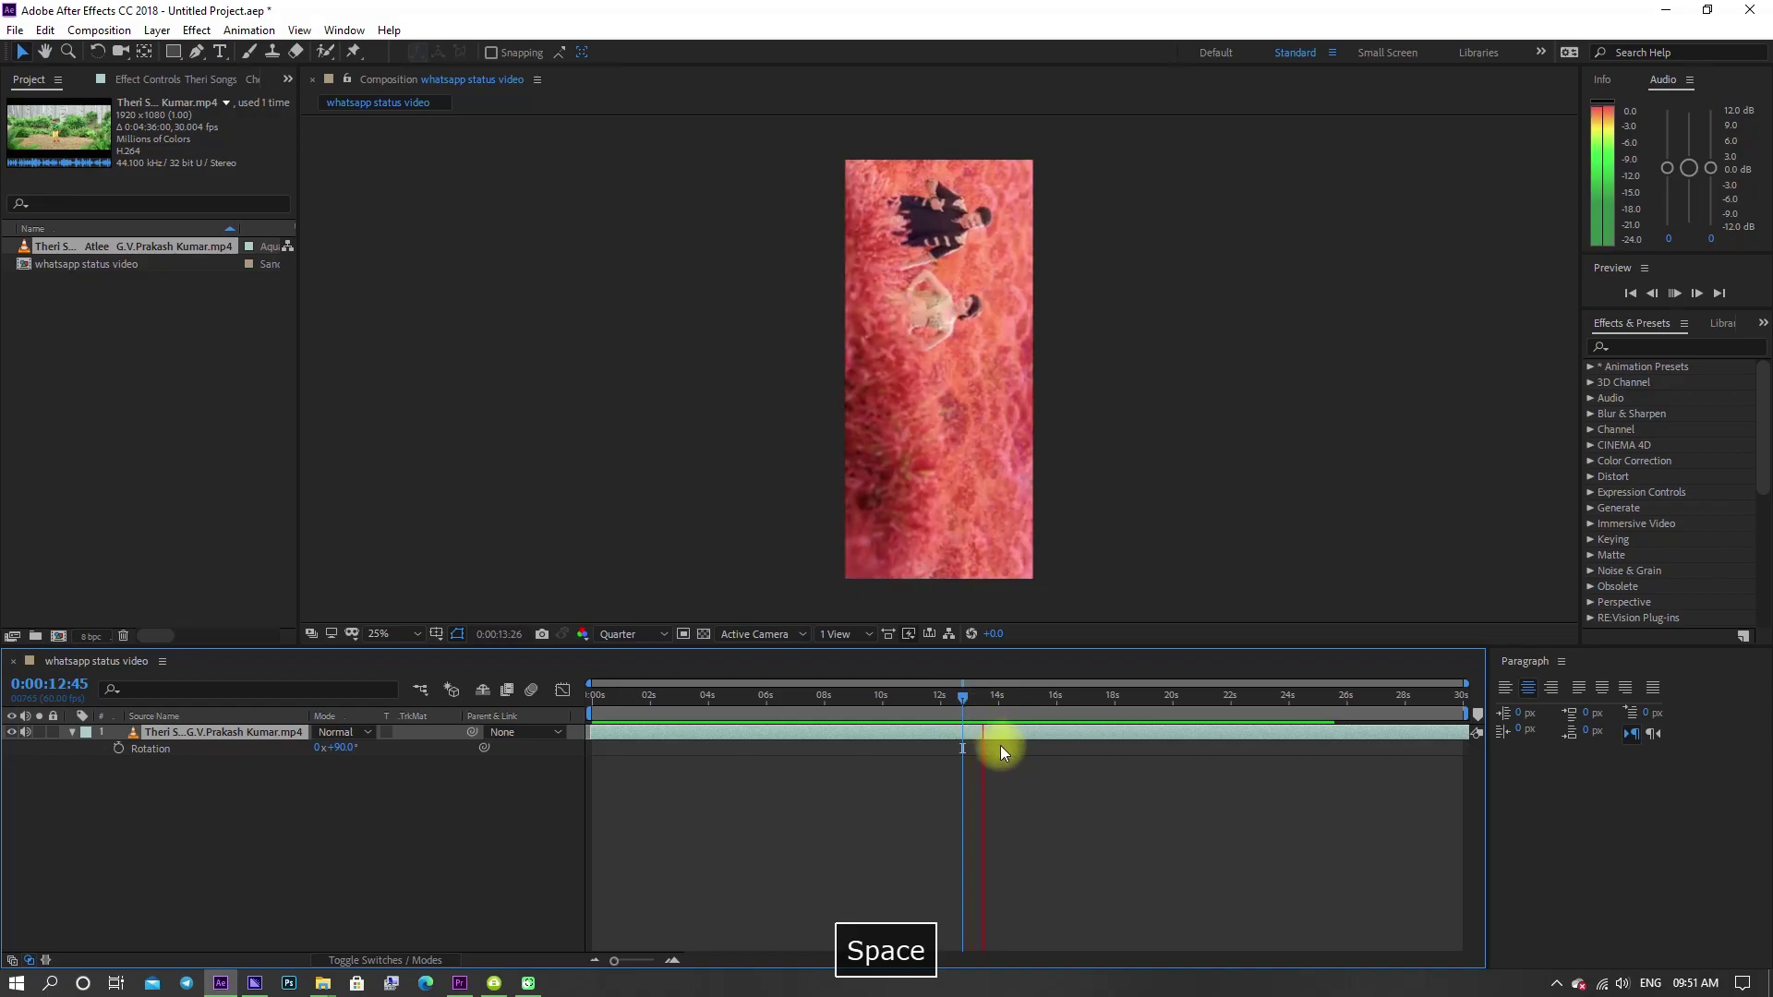
{"action": "key", "text": "space"}
{"action": "key", "text": "space"}
{"action": "left_click", "coordinate": [989, 735]}
Step: Trim the in-point at 0:00:13:22, move the layer back to zero, and replay it
{"action": "key", "text": "alt+bracketleft"}
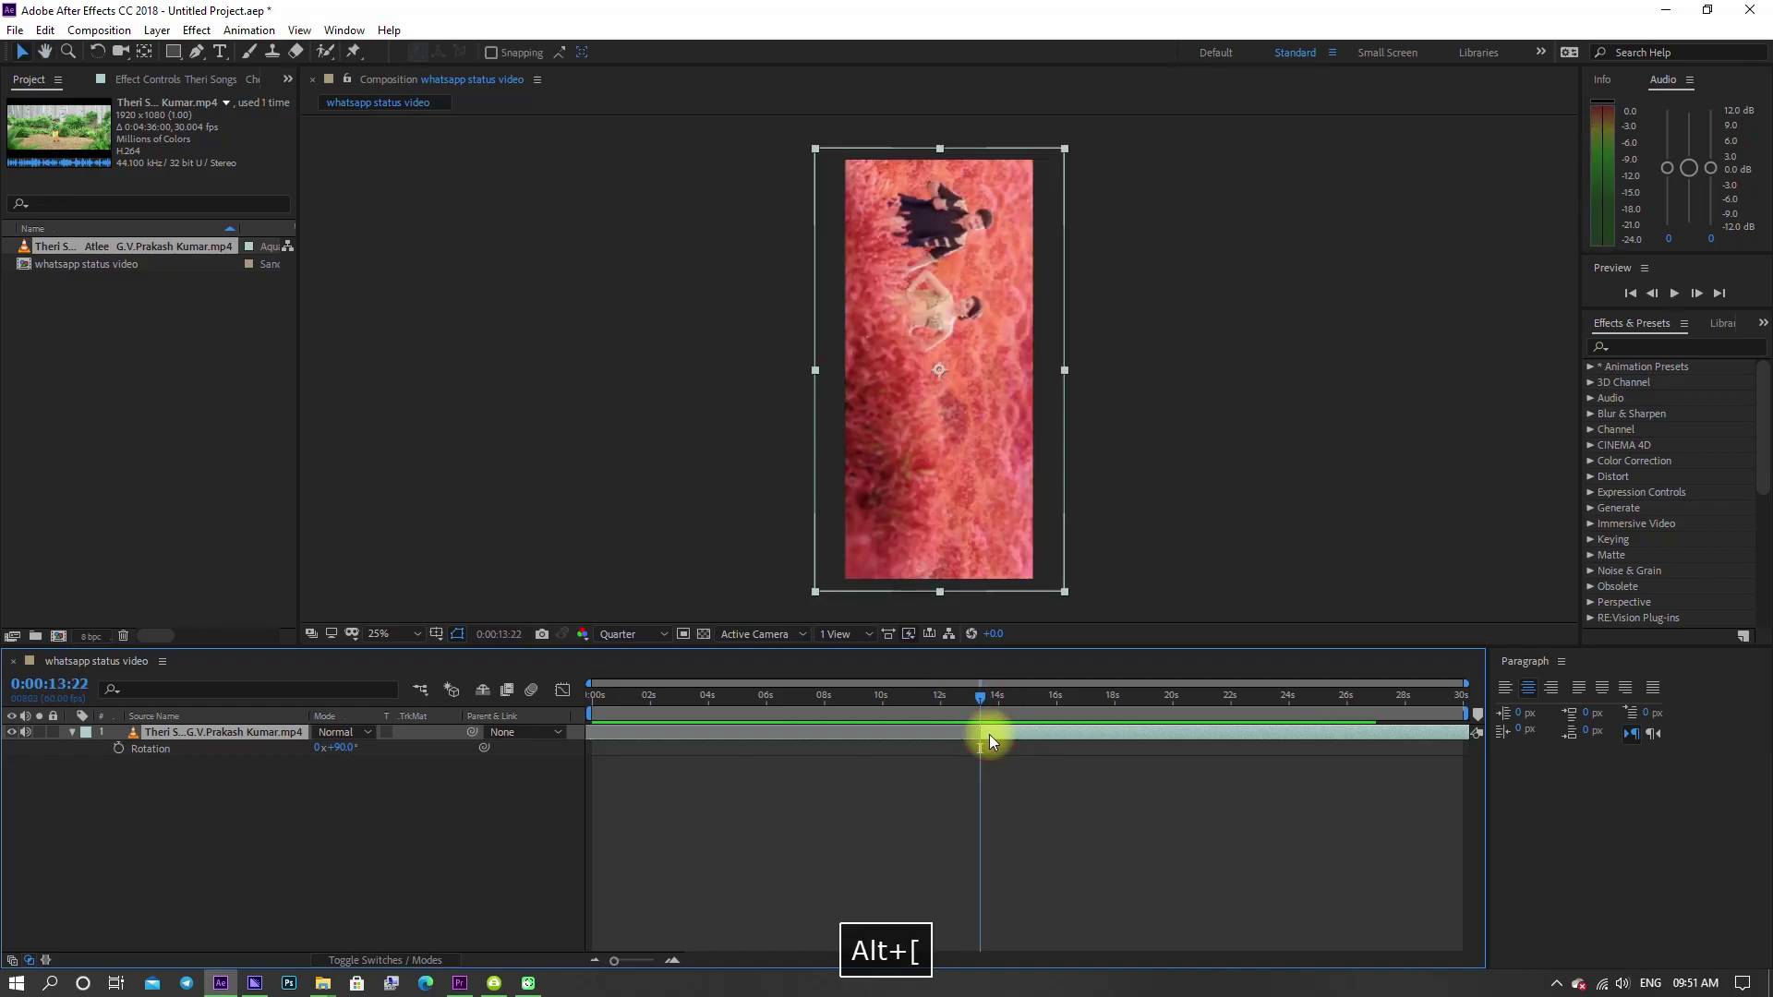
{"action": "left_click_drag", "start_coordinate": [989, 734], "coordinate": [612, 724]}
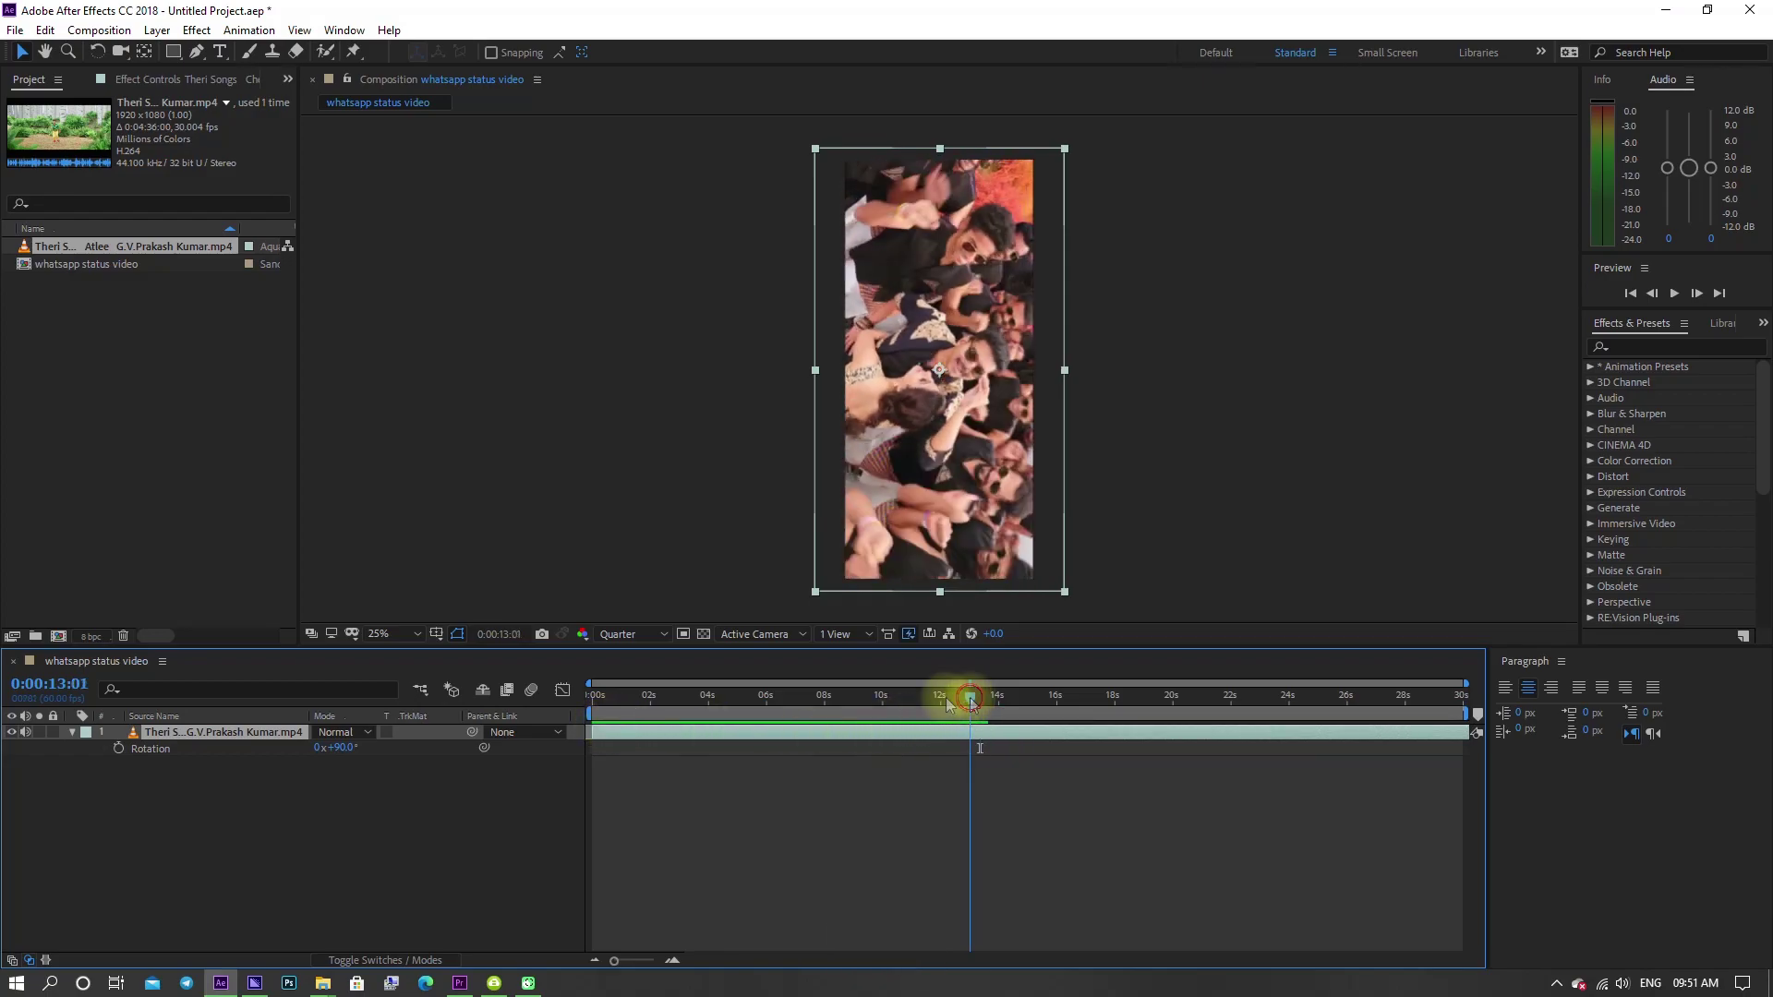
{"action": "left_click_drag", "start_coordinate": [949, 700], "coordinate": [573, 752]}
{"action": "key", "text": "space"}
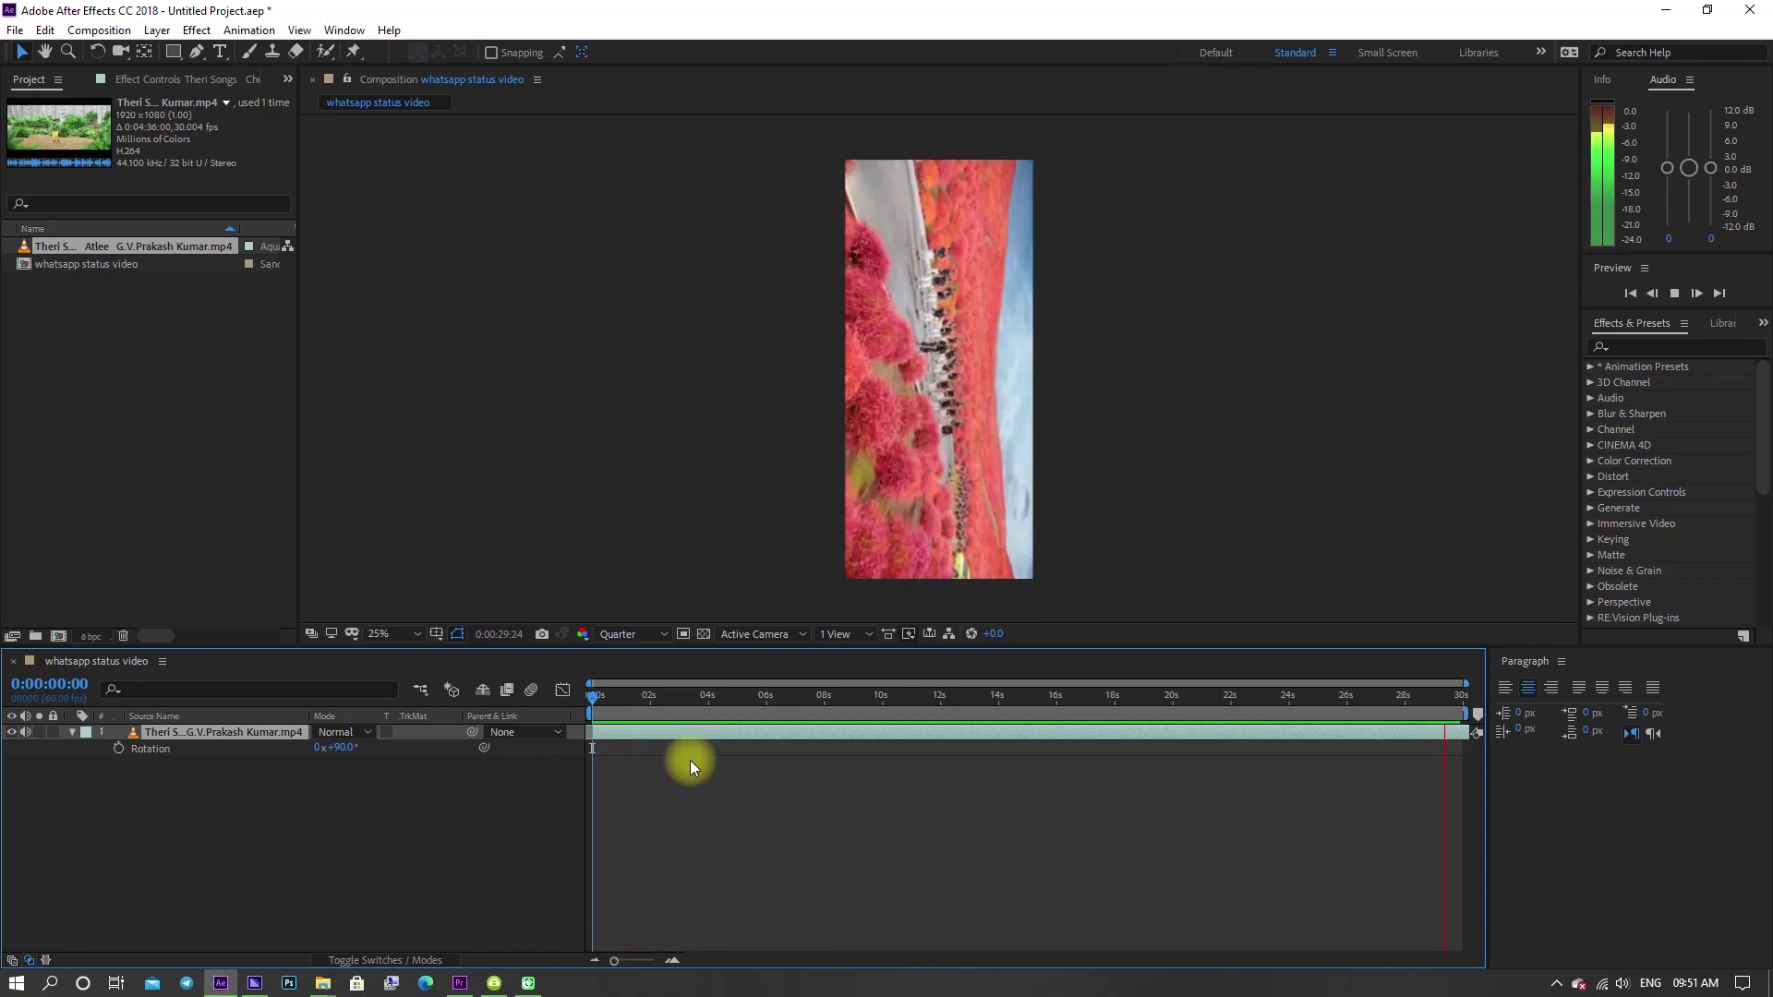
{"action": "key", "text": "space"}
{"action": "key", "text": "space"}
{"action": "key", "text": "space"}
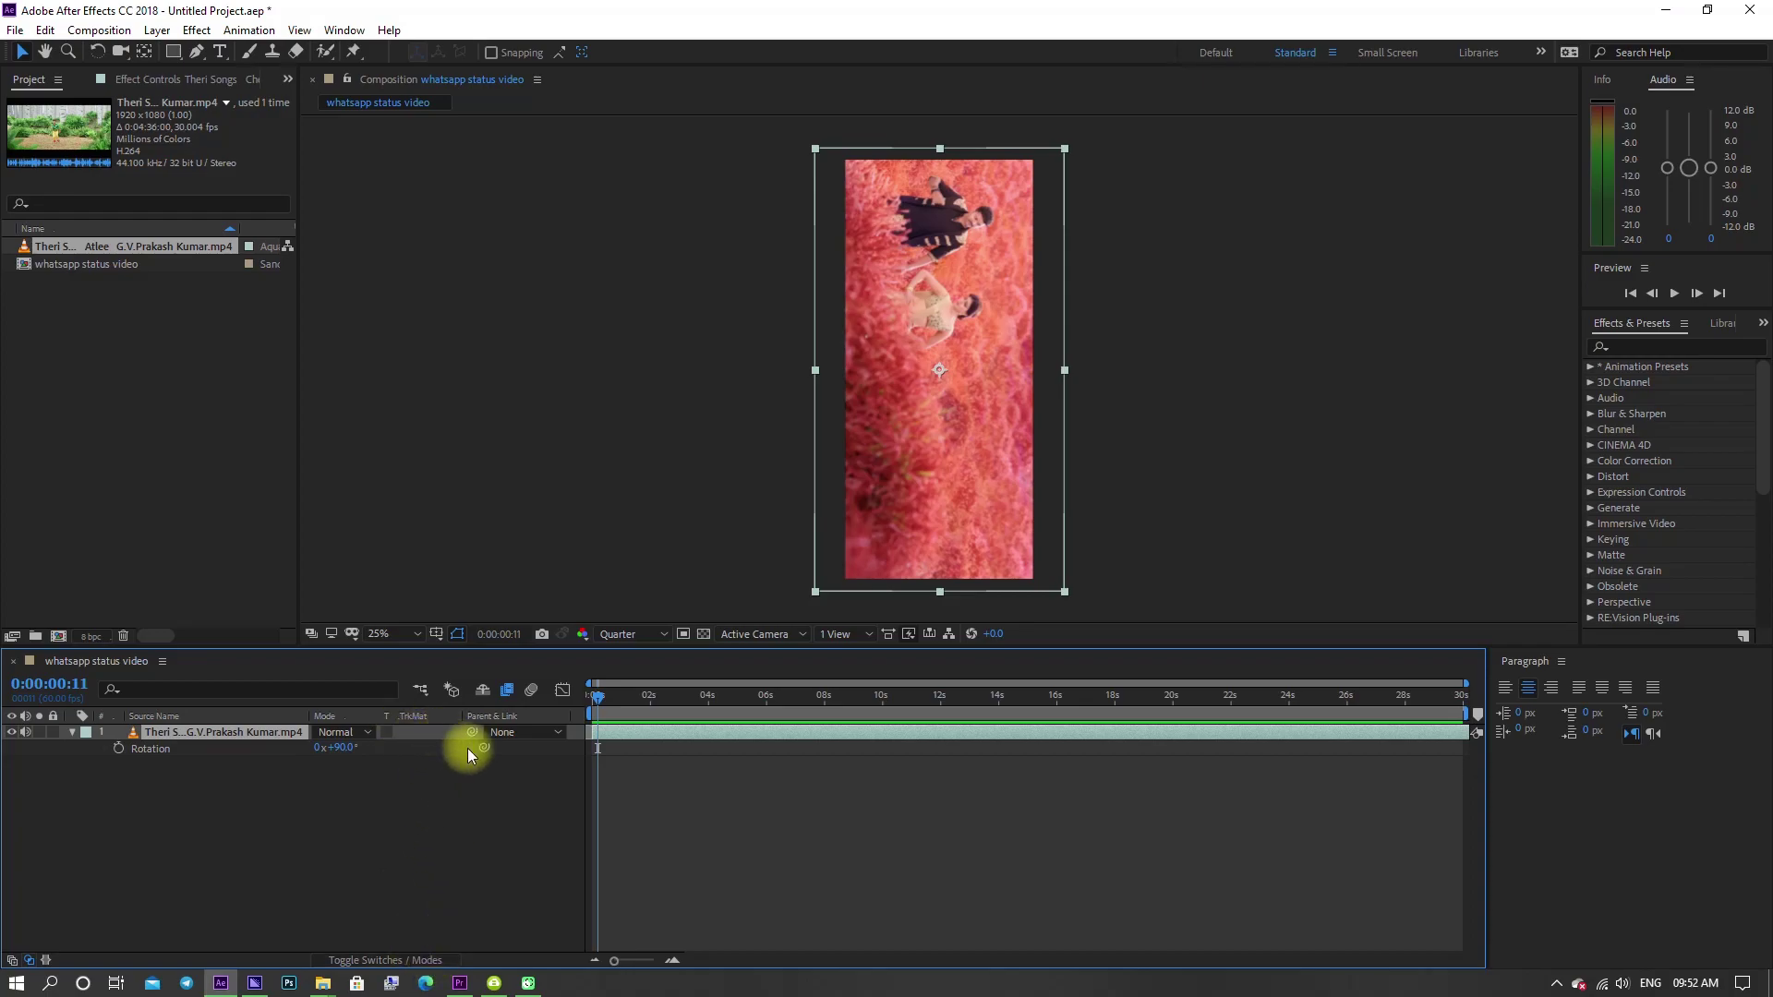
Step: Enable the Frame Blending switch on the rotated clip layer and scrub to about 5 seconds
{"action": "left_click", "coordinate": [373, 963]}
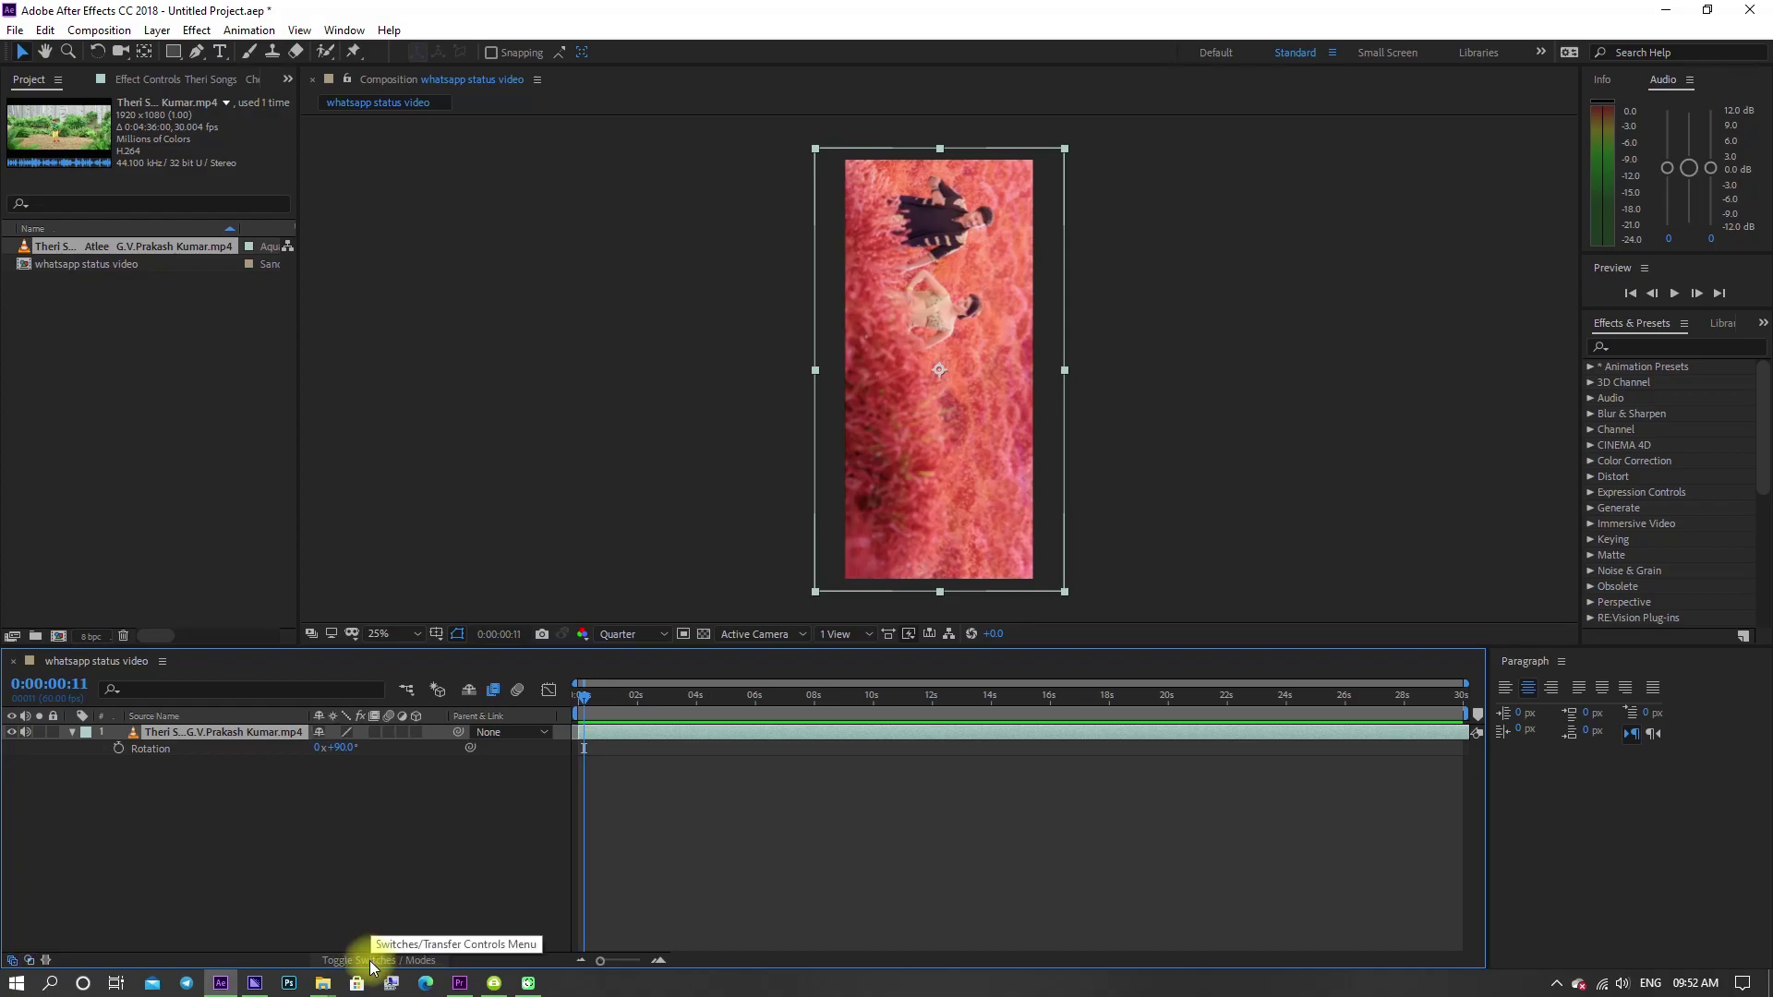
{"action": "left_click", "coordinate": [374, 732]}
{"action": "left_click_drag", "start_coordinate": [584, 694], "coordinate": [705, 702]}
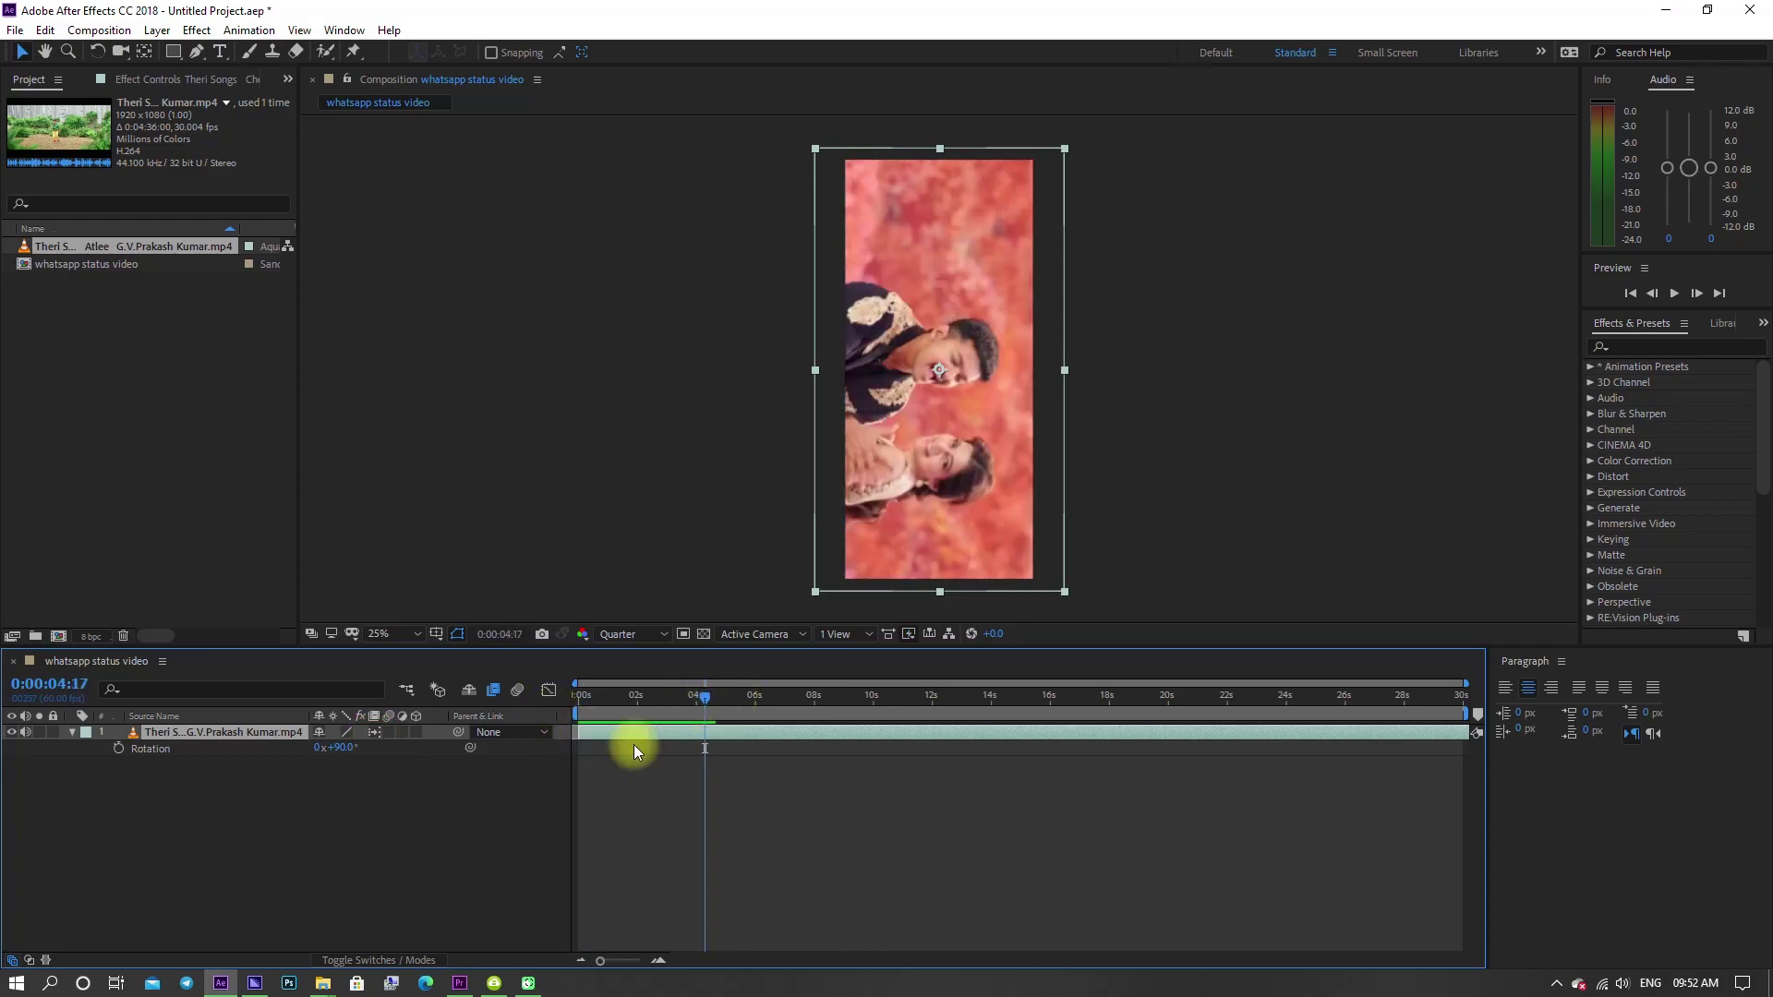
Step: Save the project as 'whatsapp after effects' in the whatsapp tutorial folder
{"action": "left_click", "coordinate": [14, 30]}
{"action": "mouse_move", "coordinate": [136, 214]}
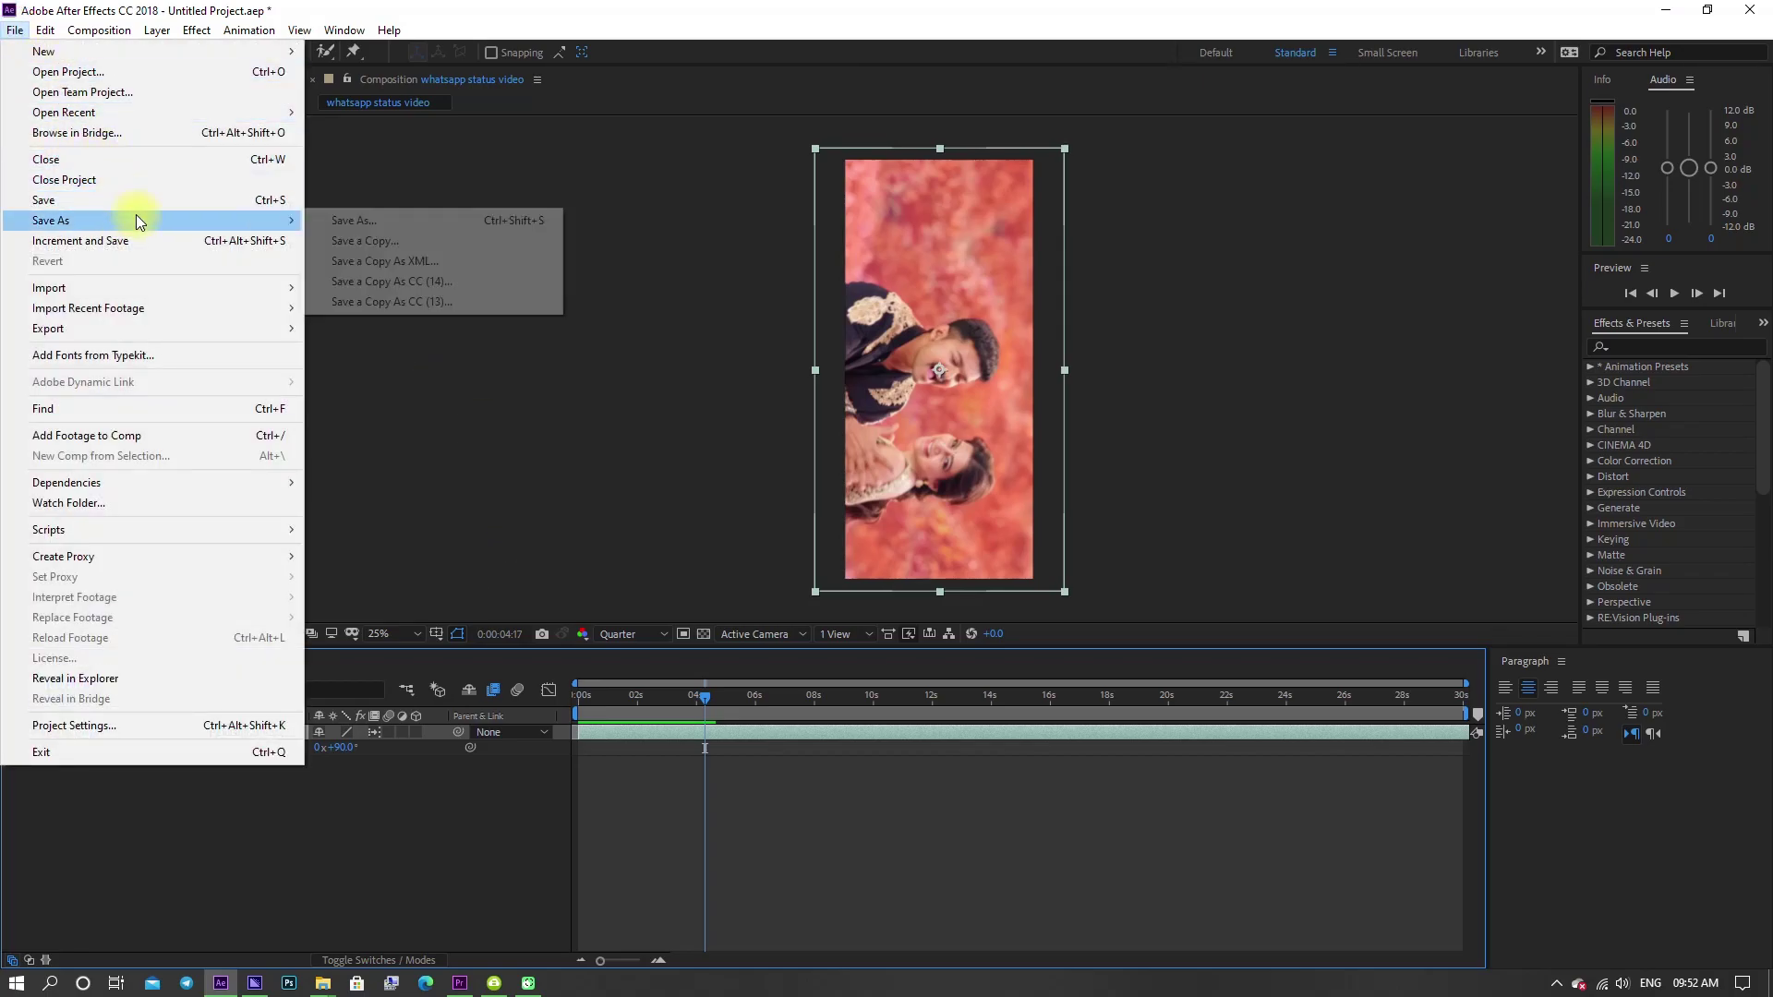
{"action": "left_click", "coordinate": [375, 224]}
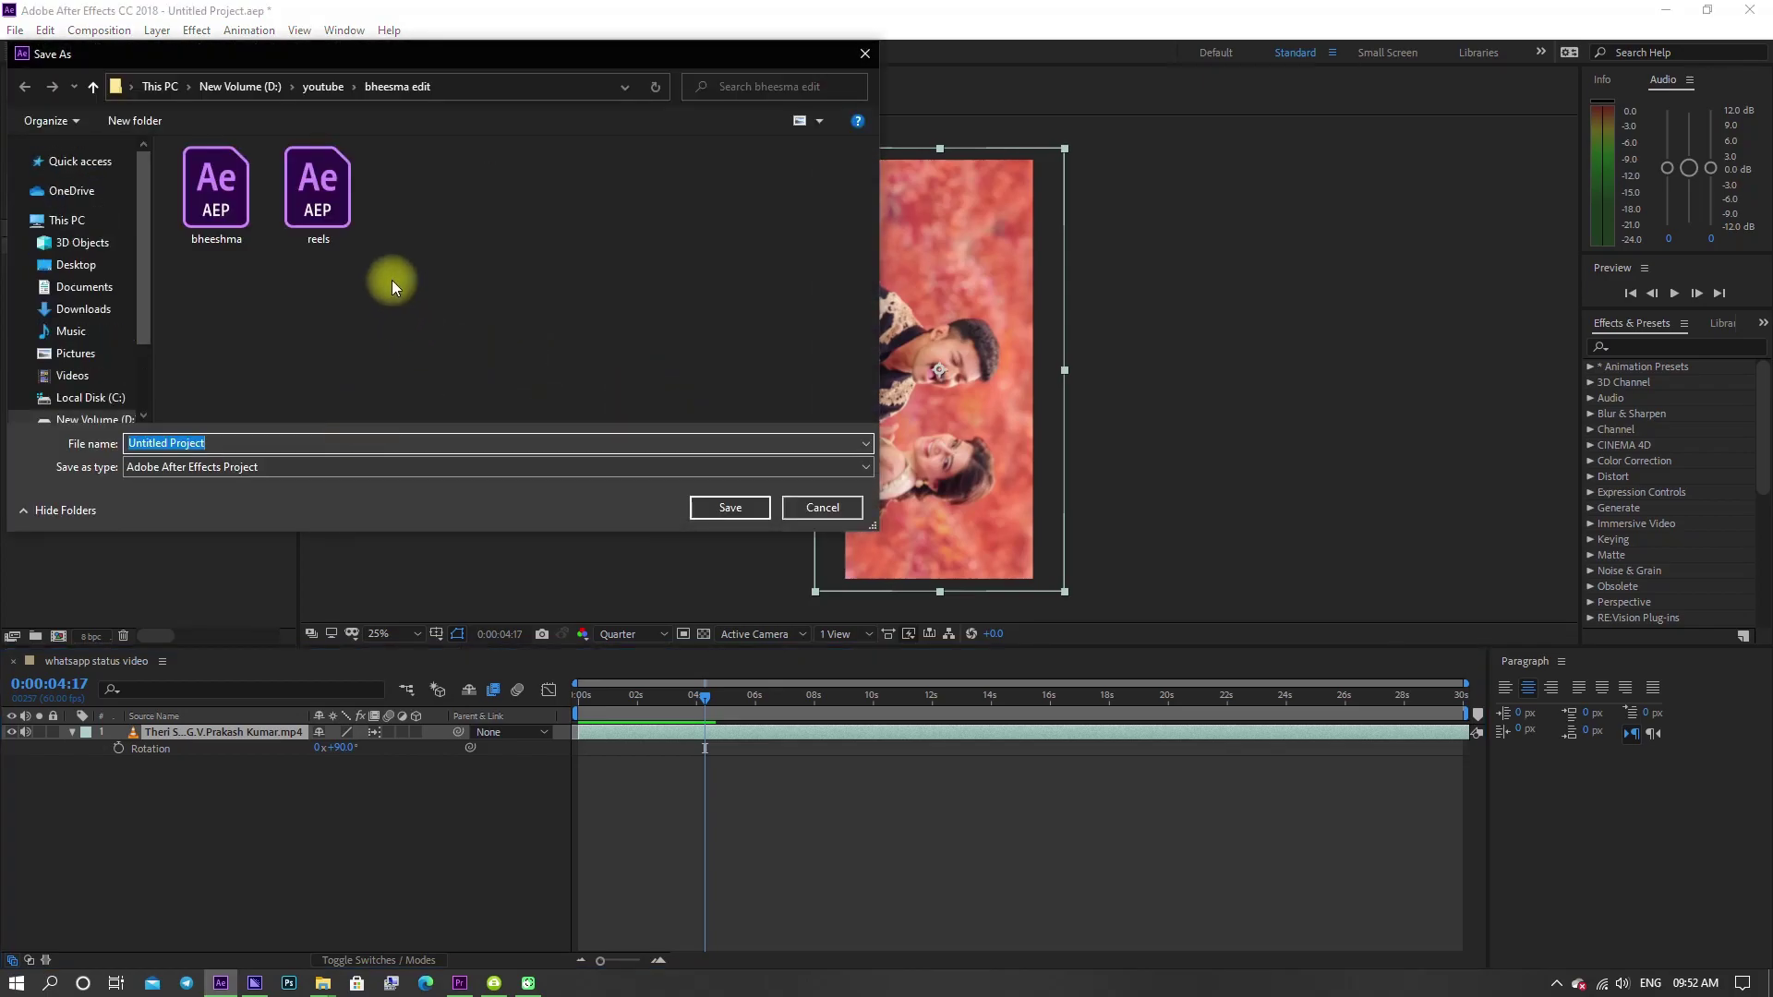
{"action": "scroll", "coordinate": [125, 313], "scroll_direction": "down", "scroll_amount": 1}
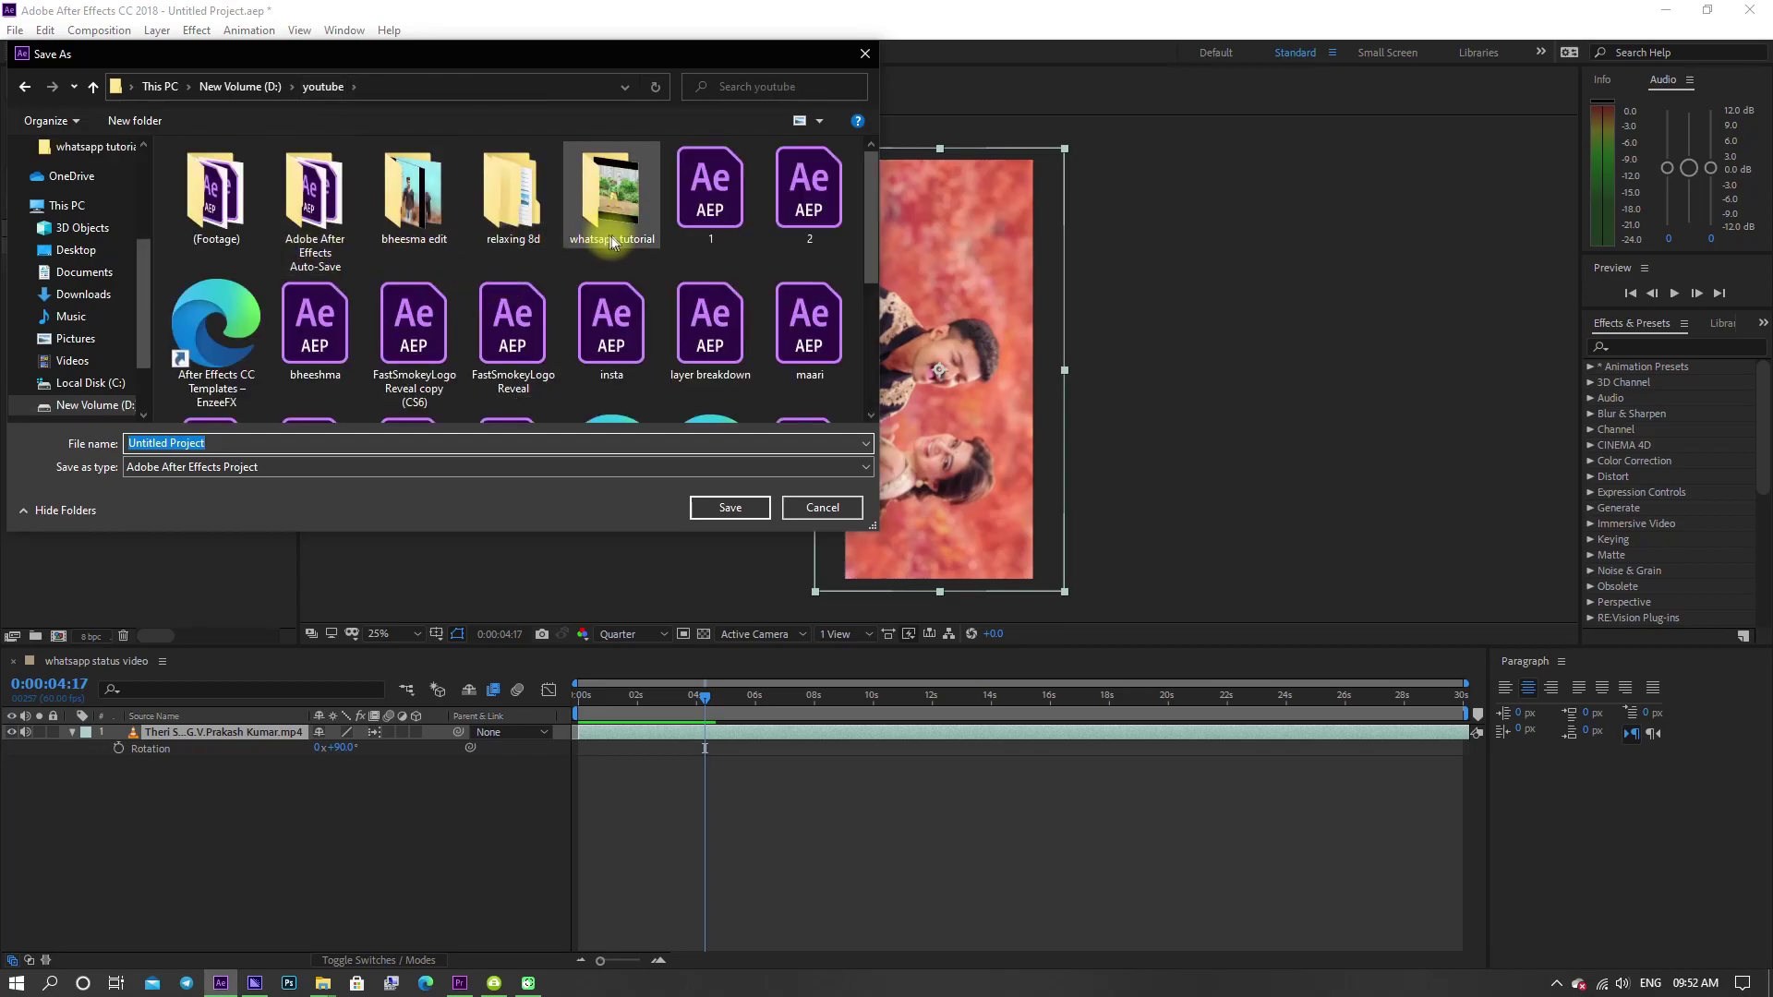
{"action": "double_click", "coordinate": [613, 242]}
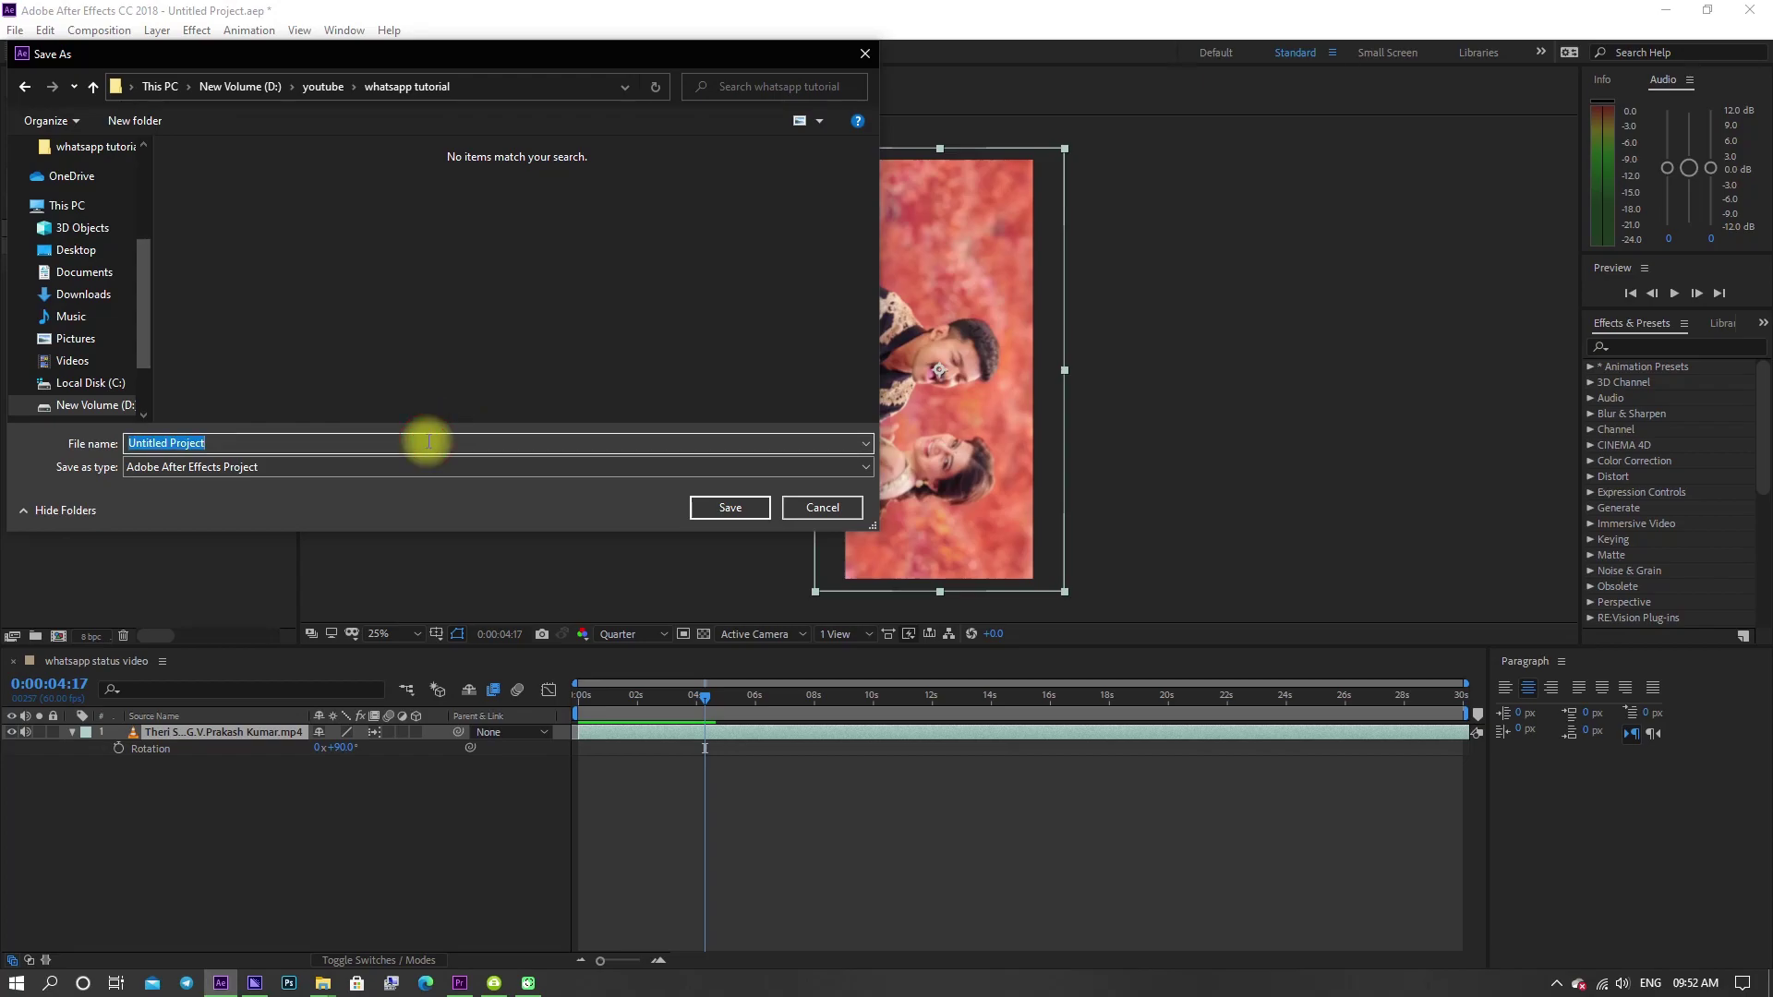
{"action": "type", "text": "wha"}
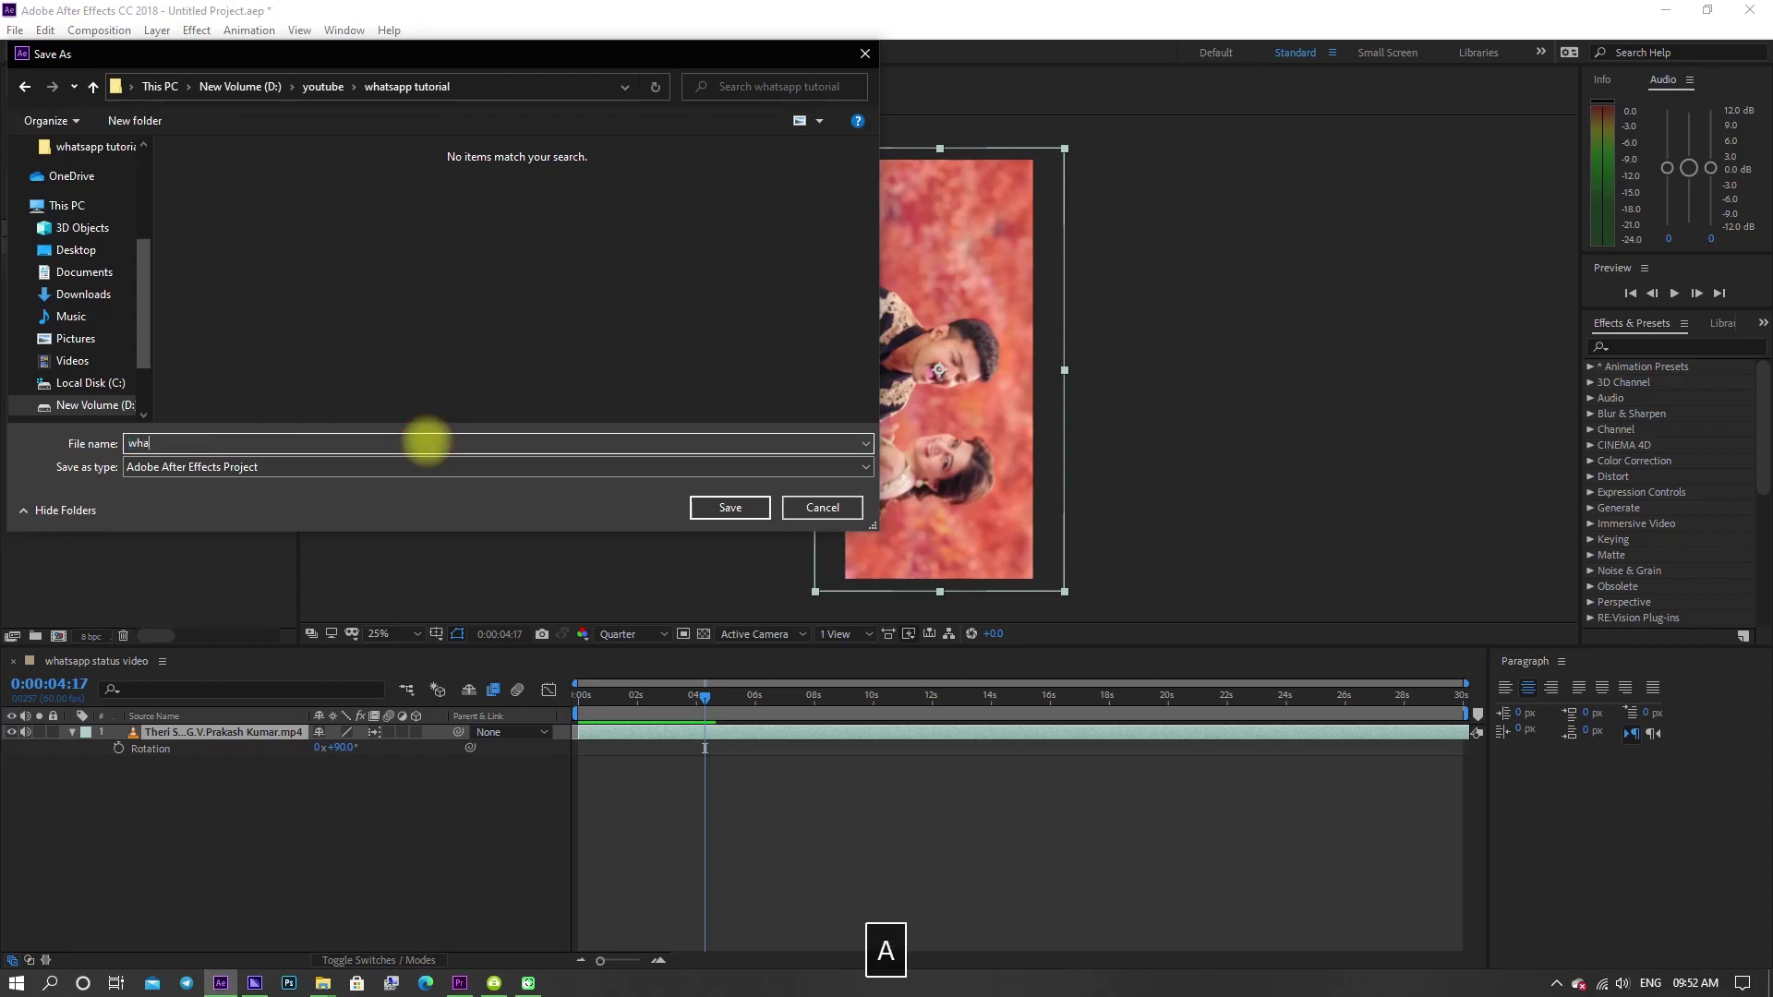
{"action": "type", "text": "tsapp after effects"}
{"action": "left_click", "coordinate": [748, 508]}
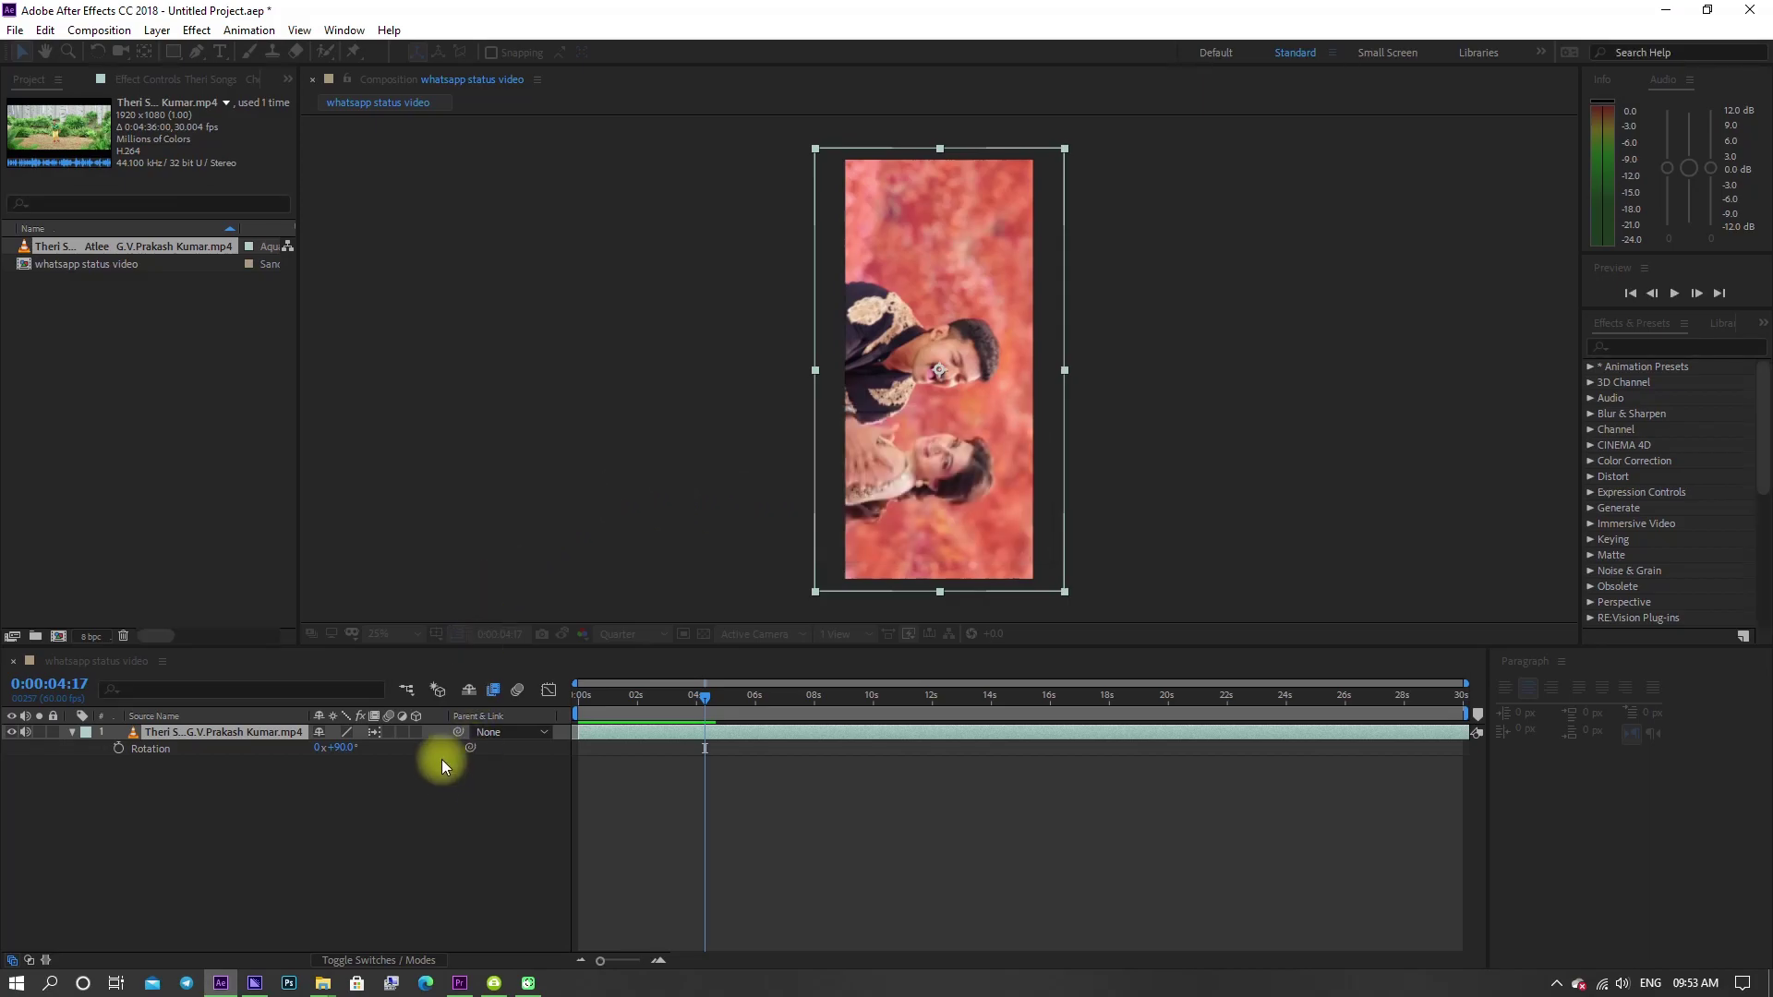
Step: Drag the 'whatsapp after effects' project file from Explorer into Media Encoder
{"action": "left_click", "coordinate": [255, 983]}
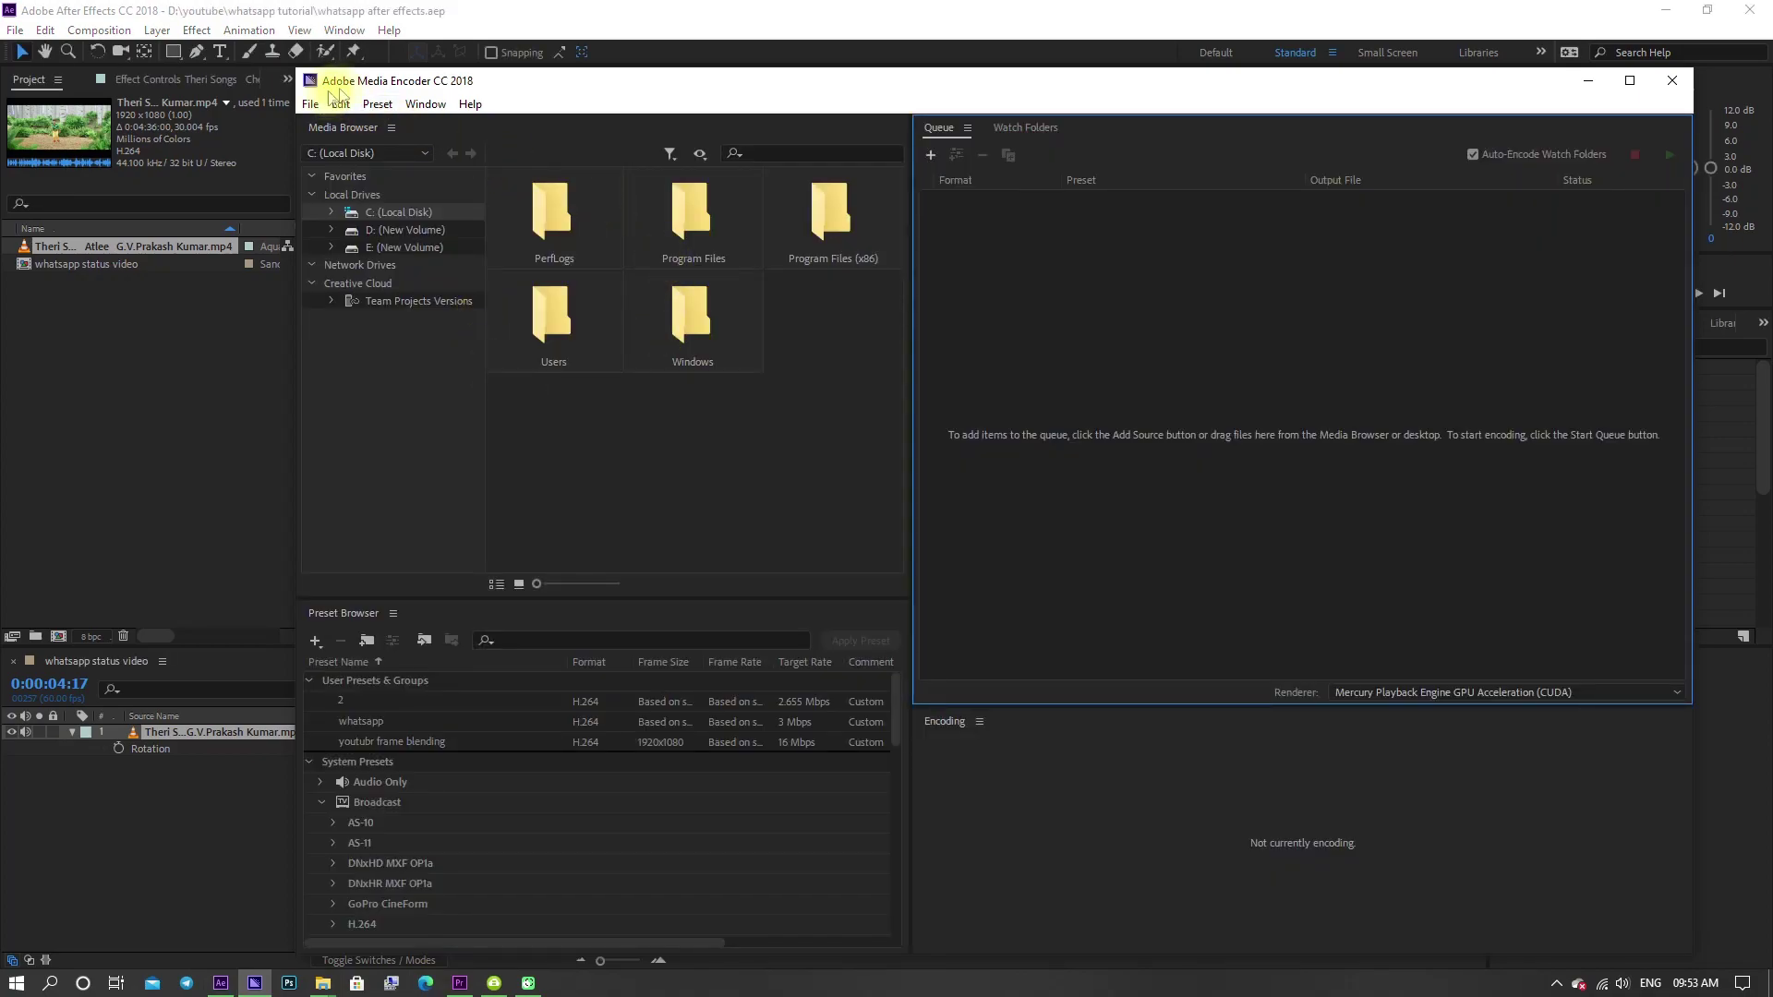
{"action": "left_click", "coordinate": [323, 985]}
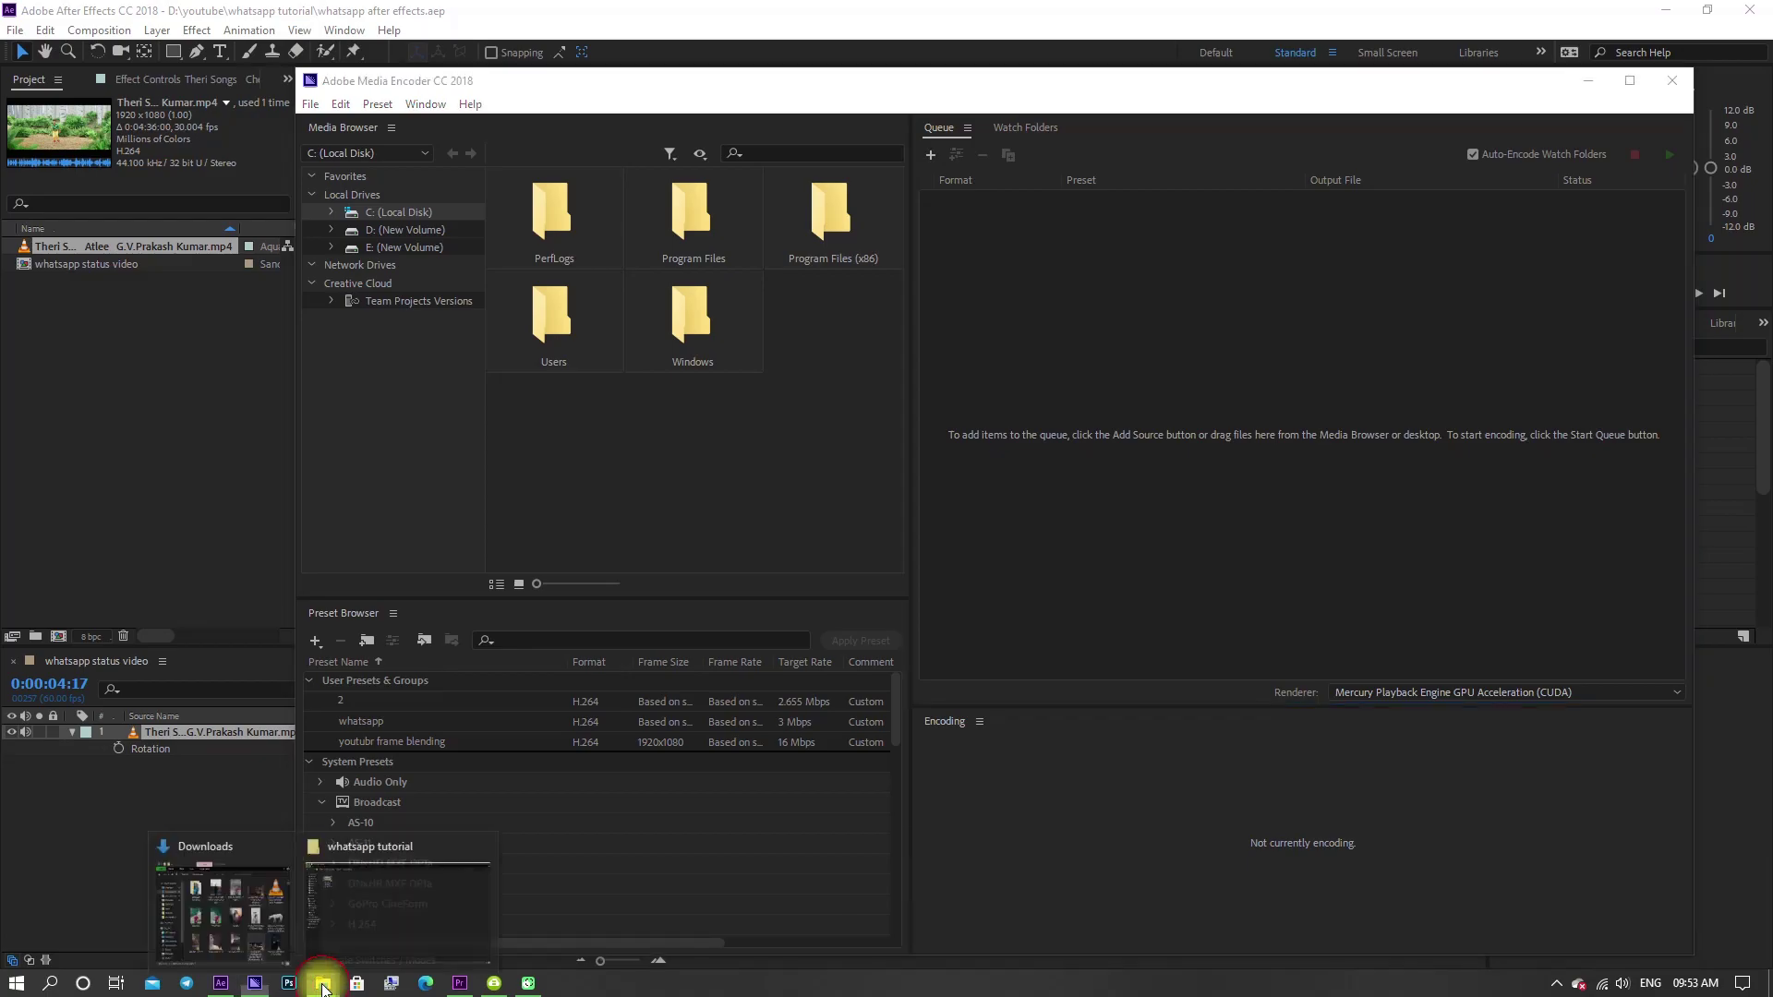
{"action": "left_click", "coordinate": [387, 940]}
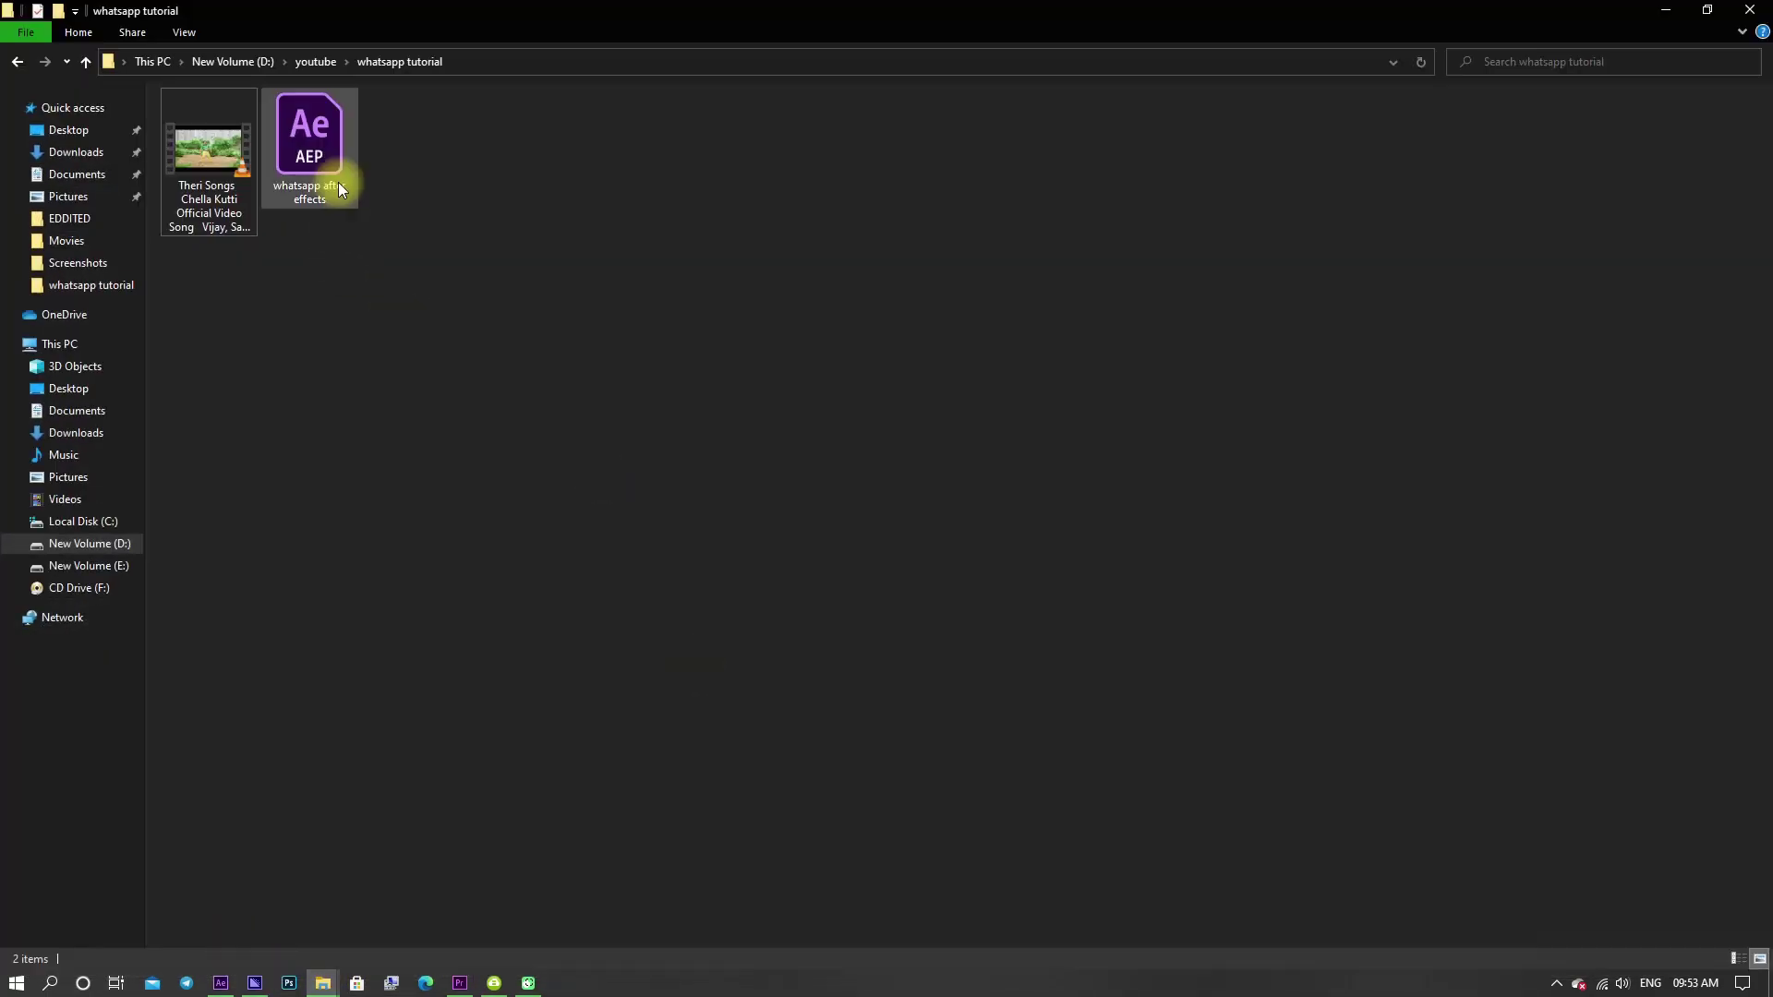
{"action": "left_click", "coordinate": [338, 184]}
{"action": "left_click_drag", "start_coordinate": [334, 191], "coordinate": [1156, 396]}
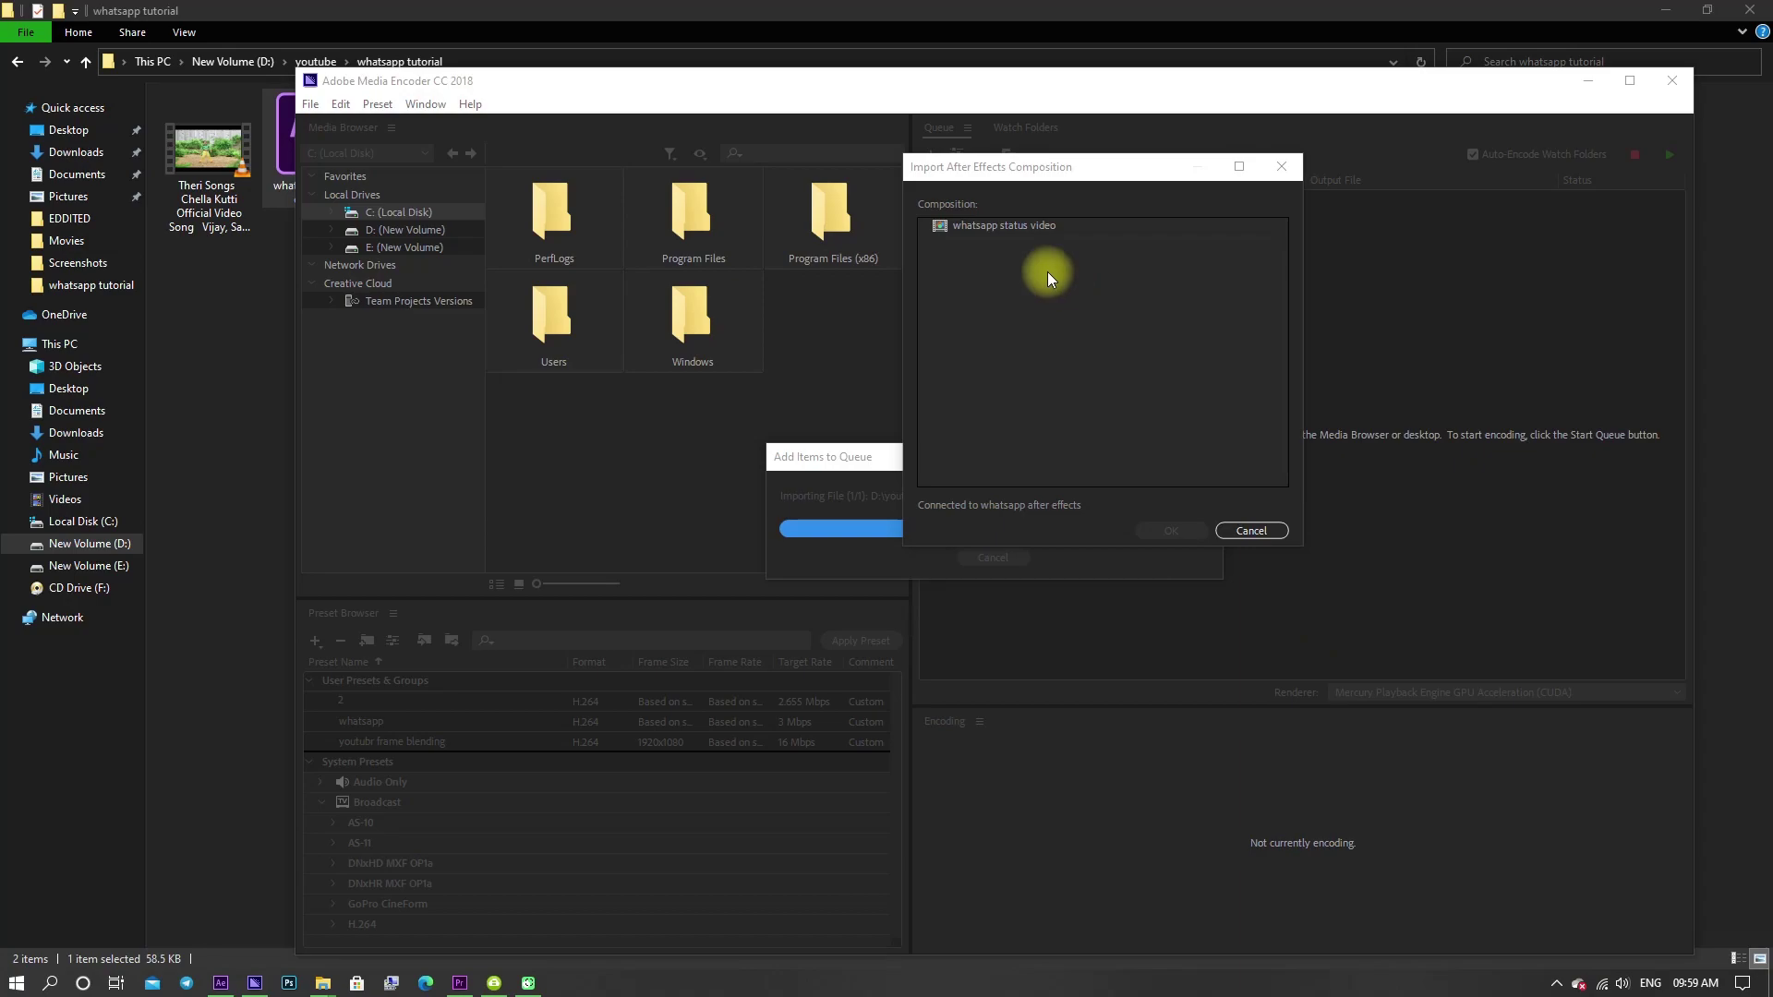
Step: Queue the 'whatsapp status video' composition and open its YouTube 1080p HD export settings
{"action": "left_click", "coordinate": [980, 223]}
{"action": "left_click", "coordinate": [1193, 530]}
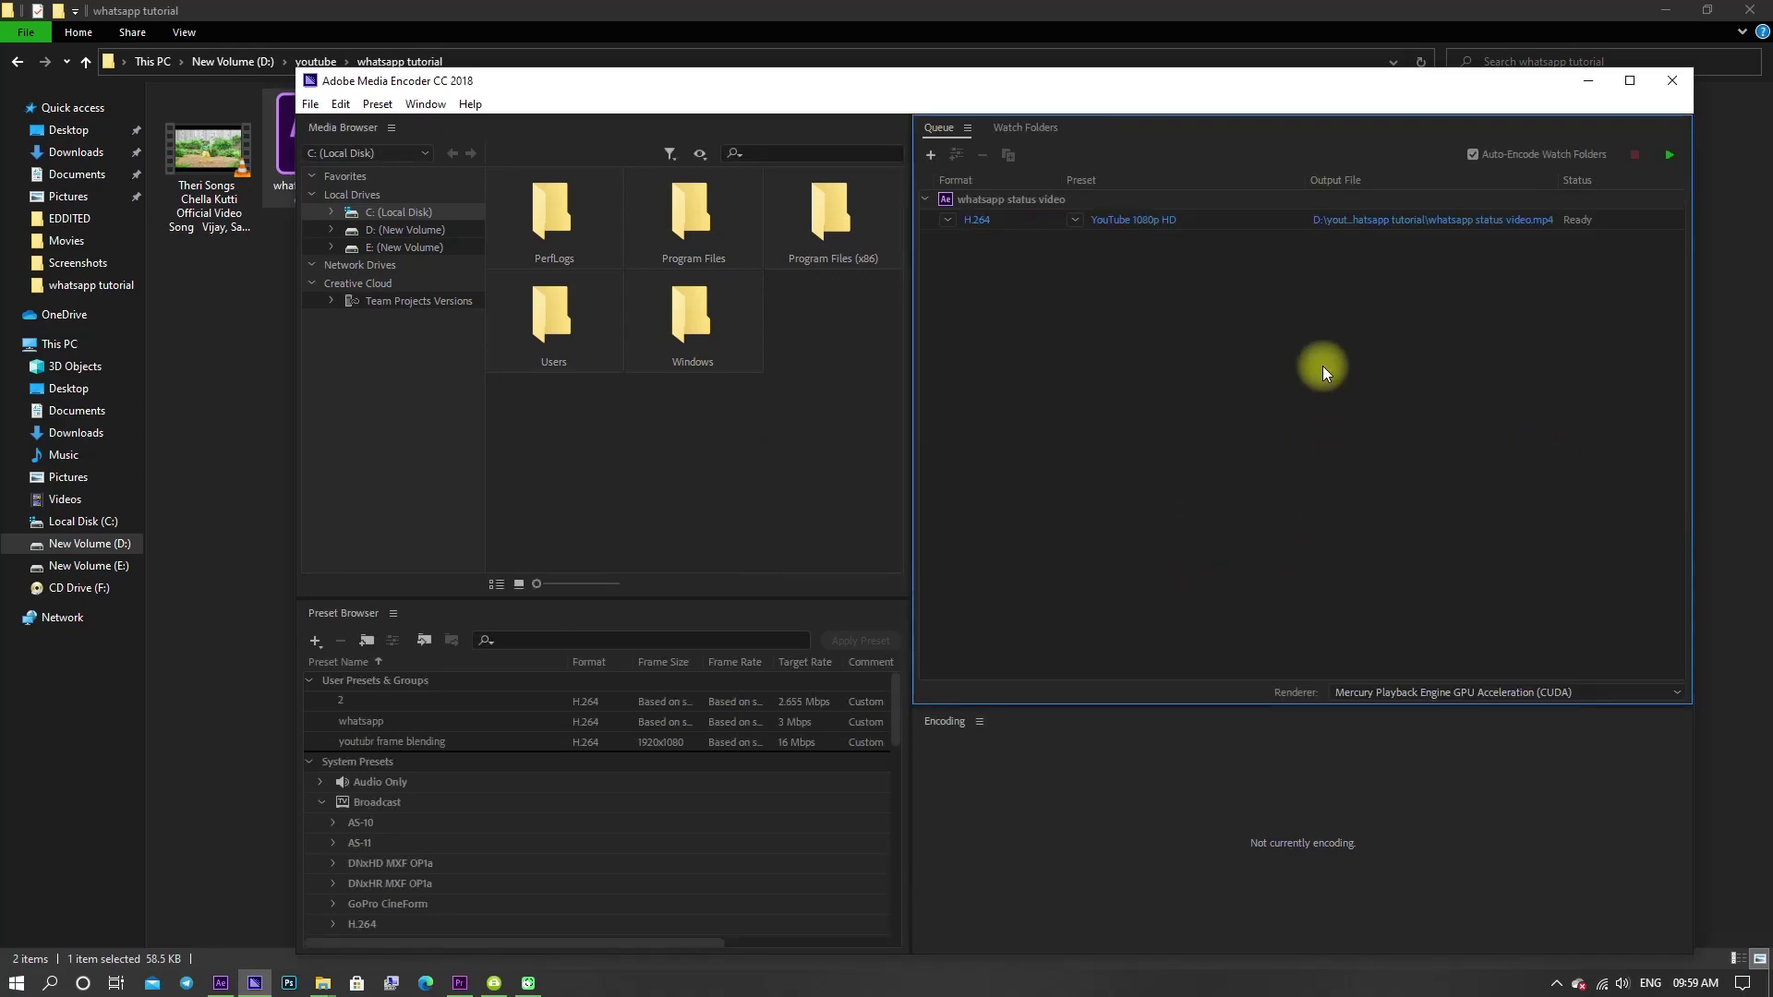
{"action": "left_click", "coordinate": [1123, 221]}
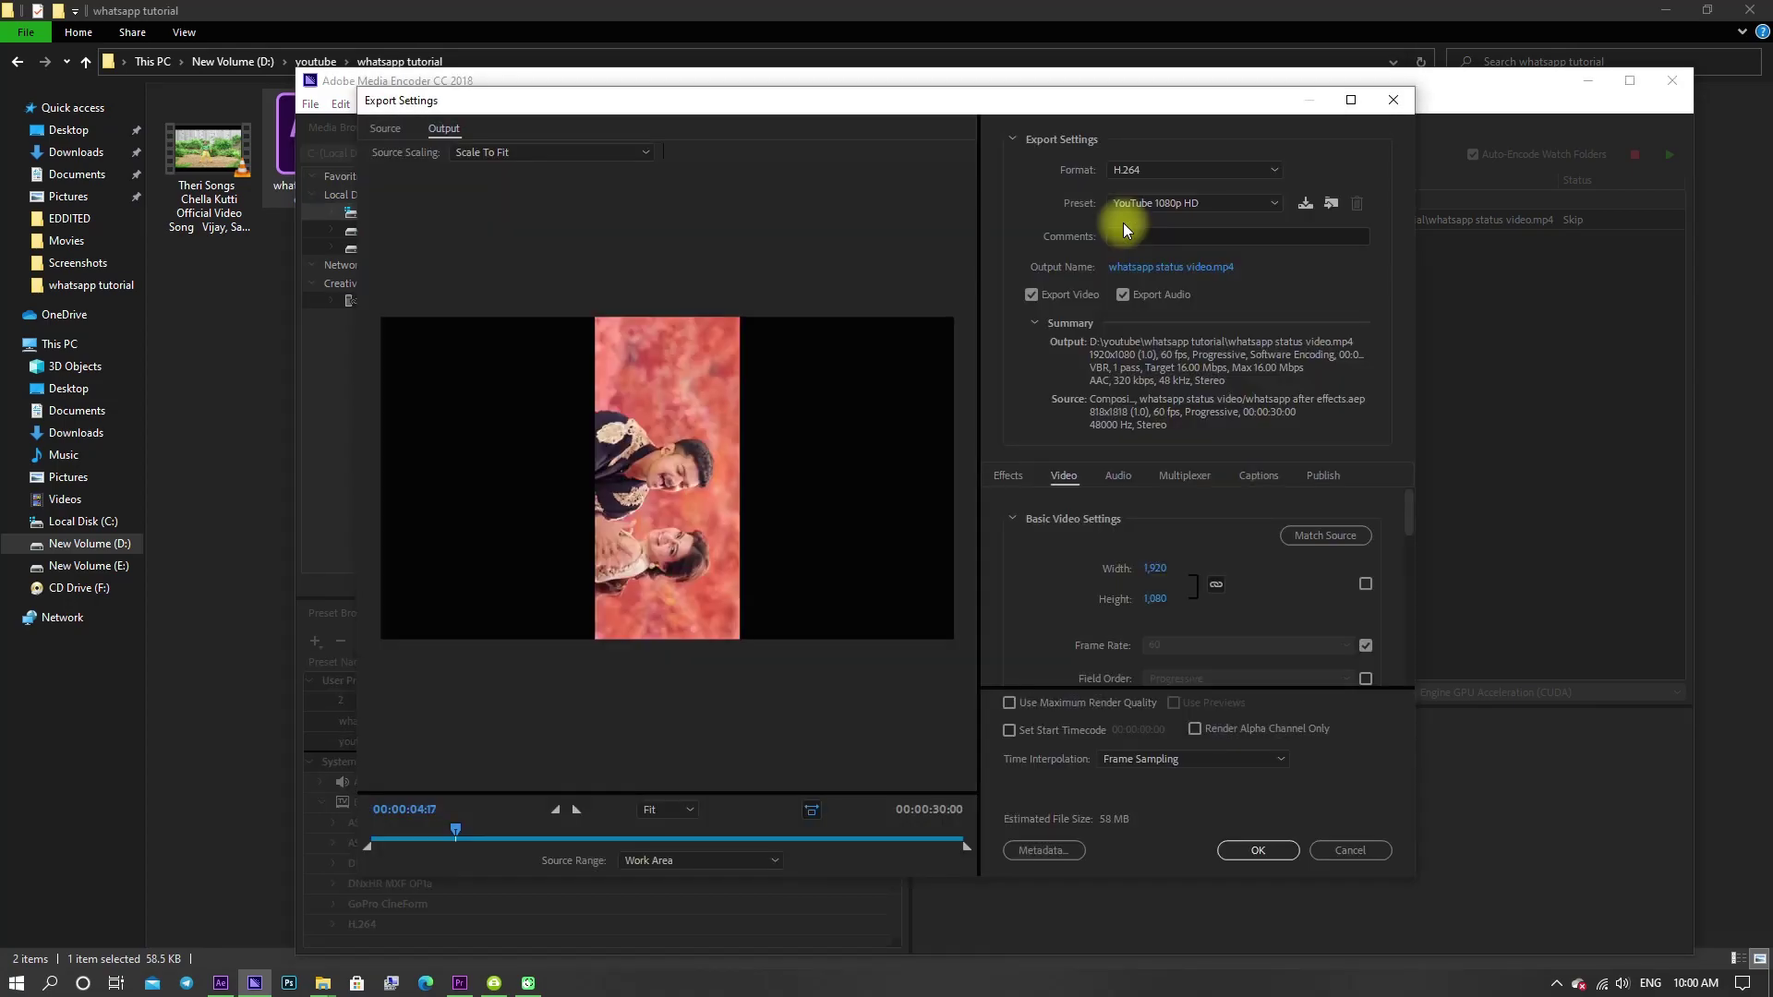
Step: Switch to a Custom 818×1818 H.264 preset and enable Render at Maximum Depth
{"action": "left_click", "coordinate": [1239, 207]}
{"action": "left_click", "coordinate": [1172, 222]}
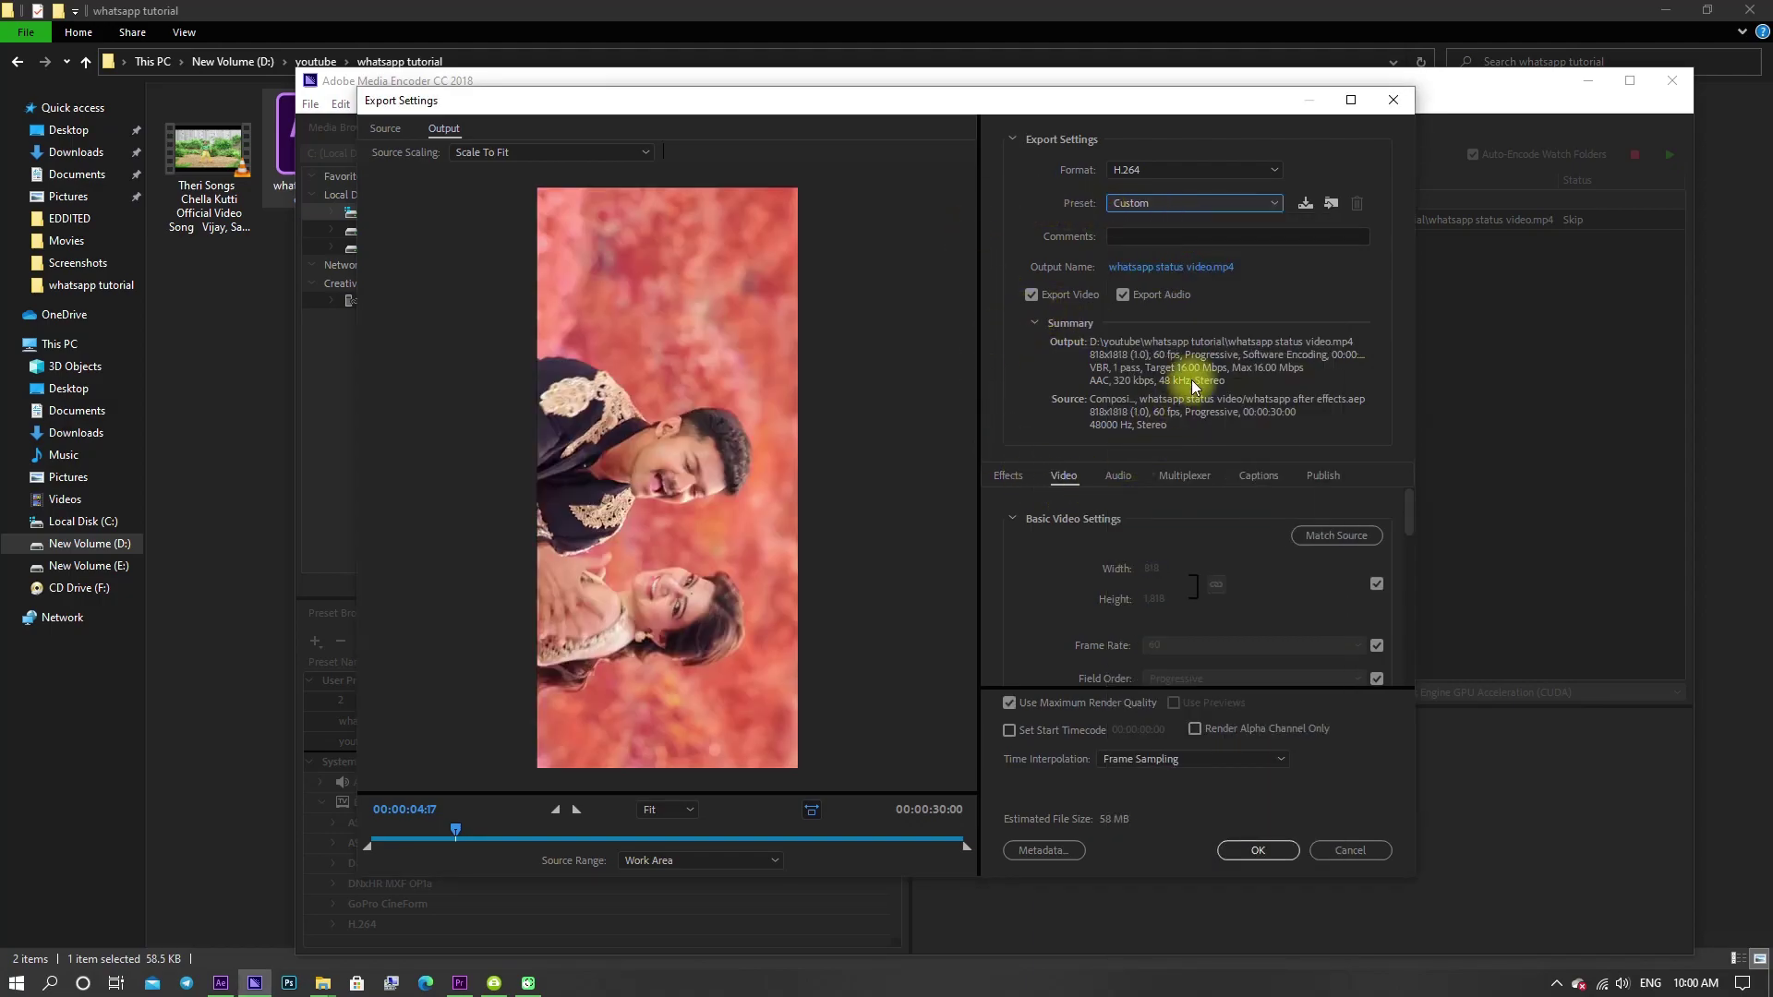
{"action": "left_click", "coordinate": [1171, 170]}
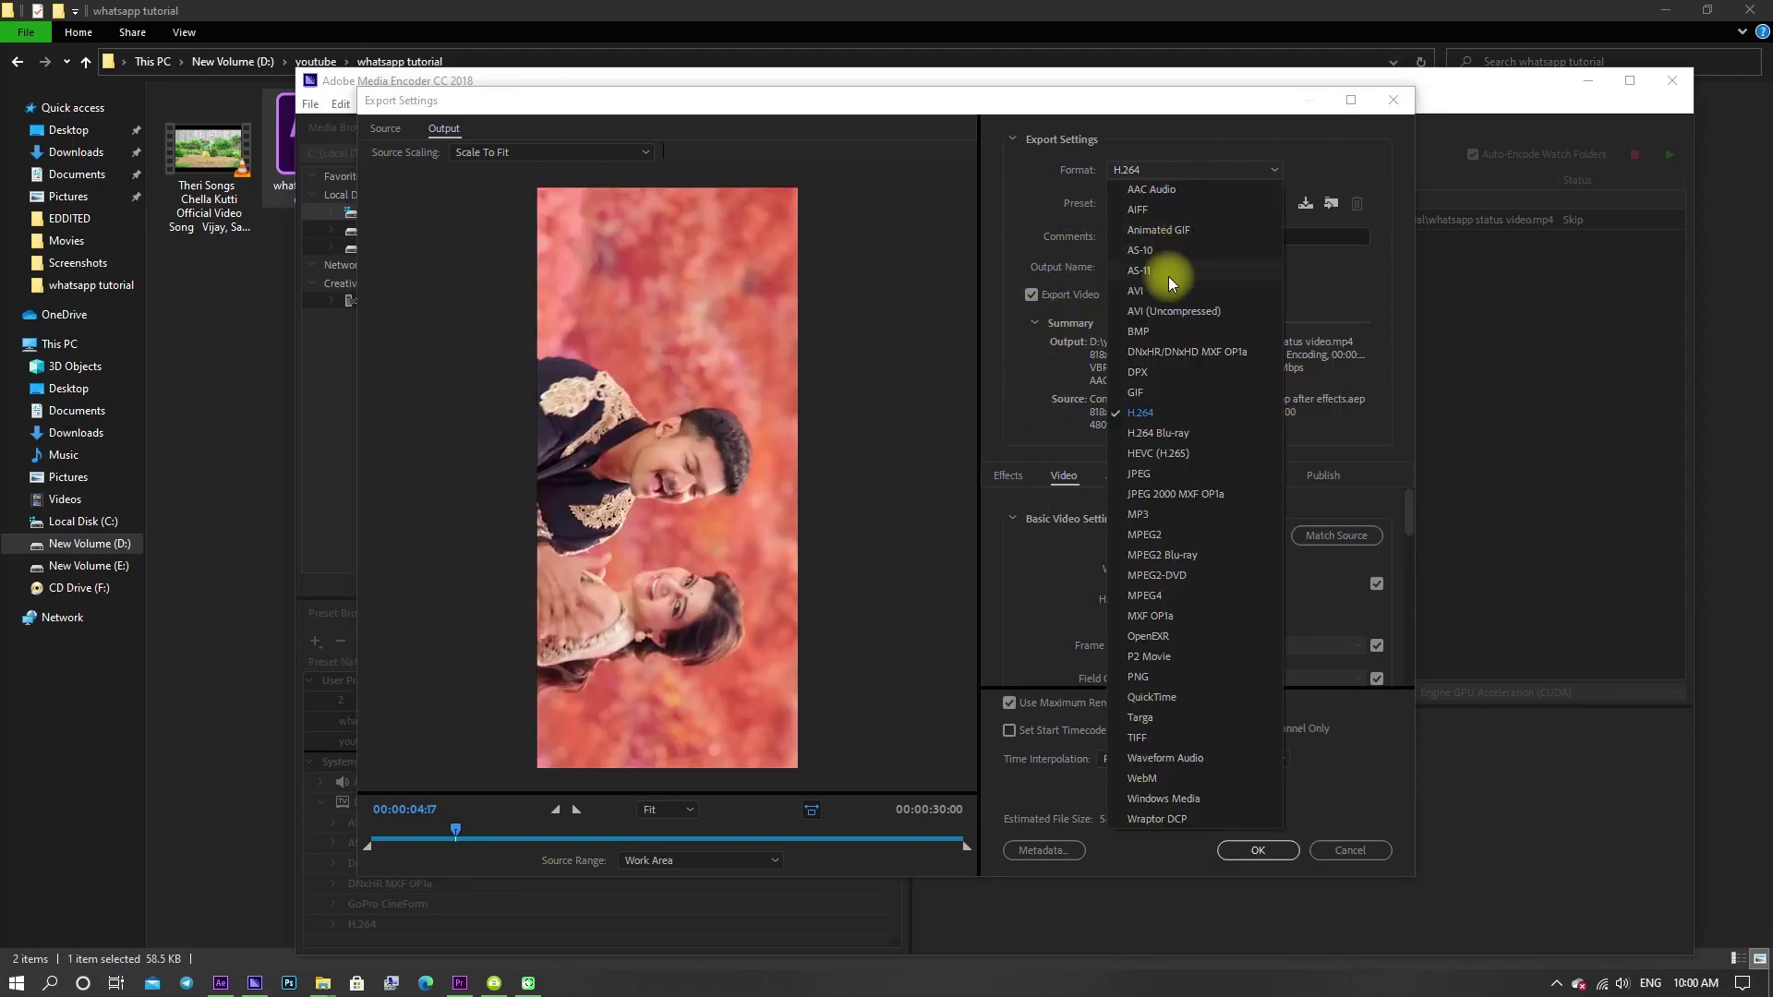
{"action": "left_click", "coordinate": [1171, 410]}
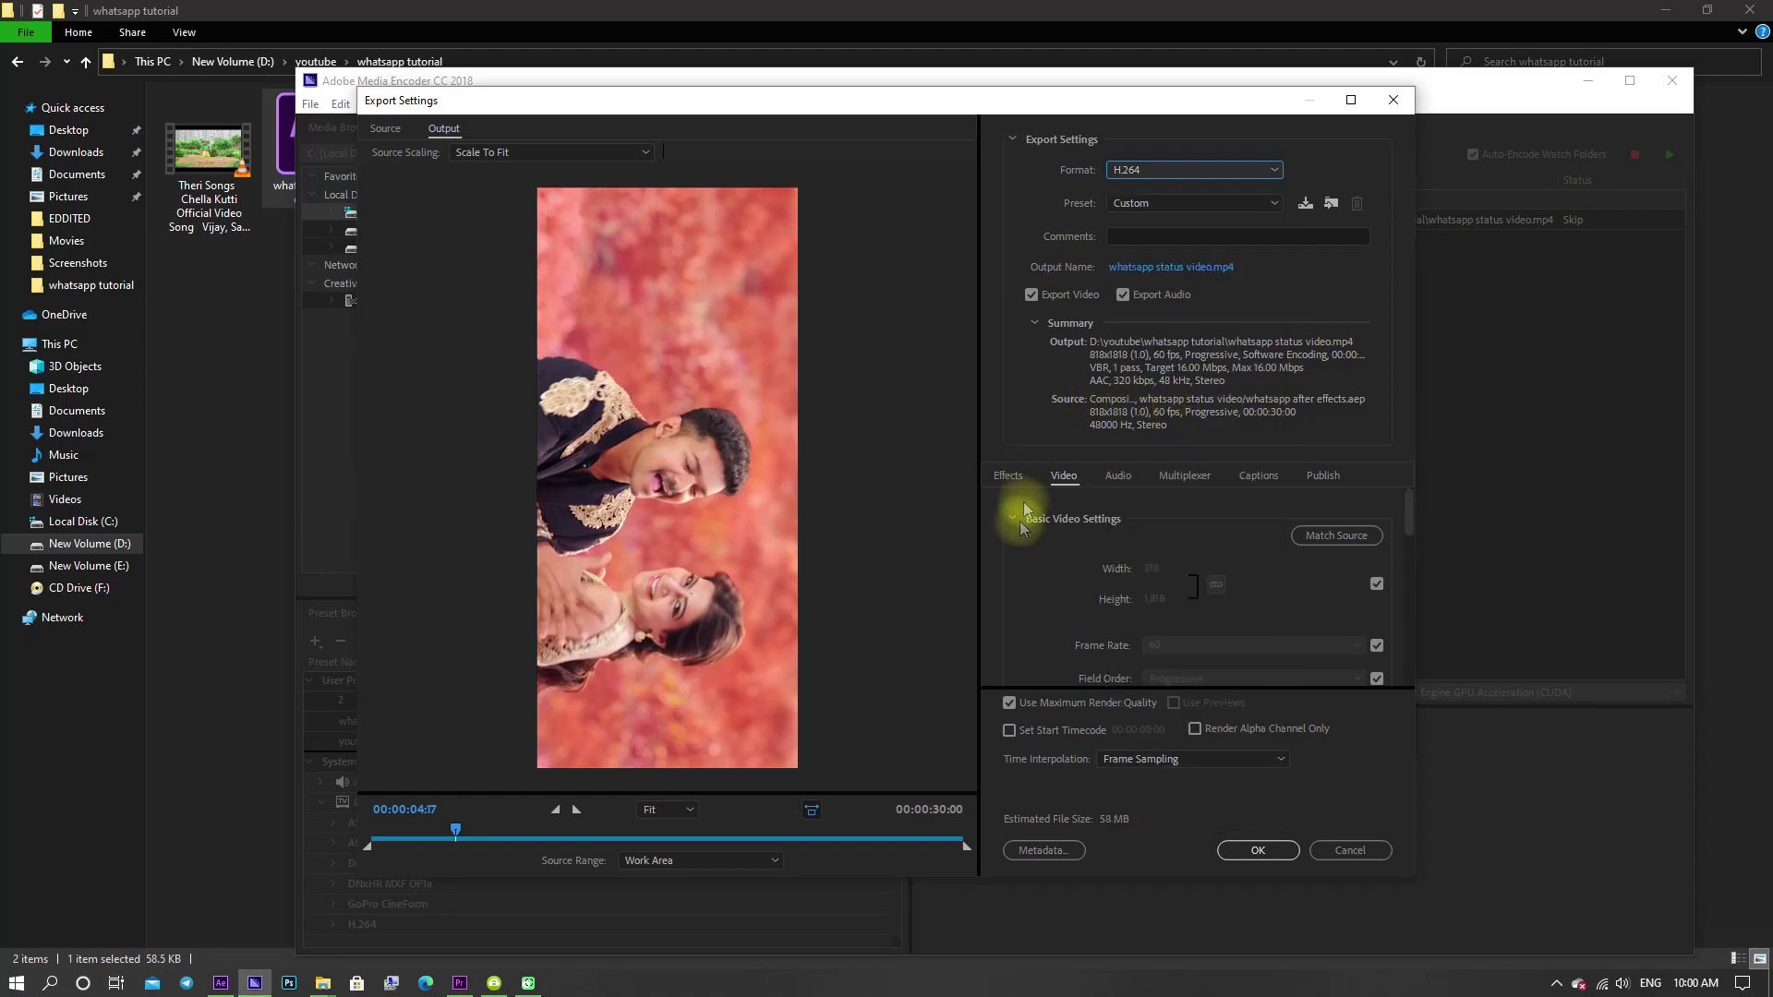
{"action": "scroll", "coordinate": [1041, 537], "scroll_direction": "down", "scroll_amount": 5}
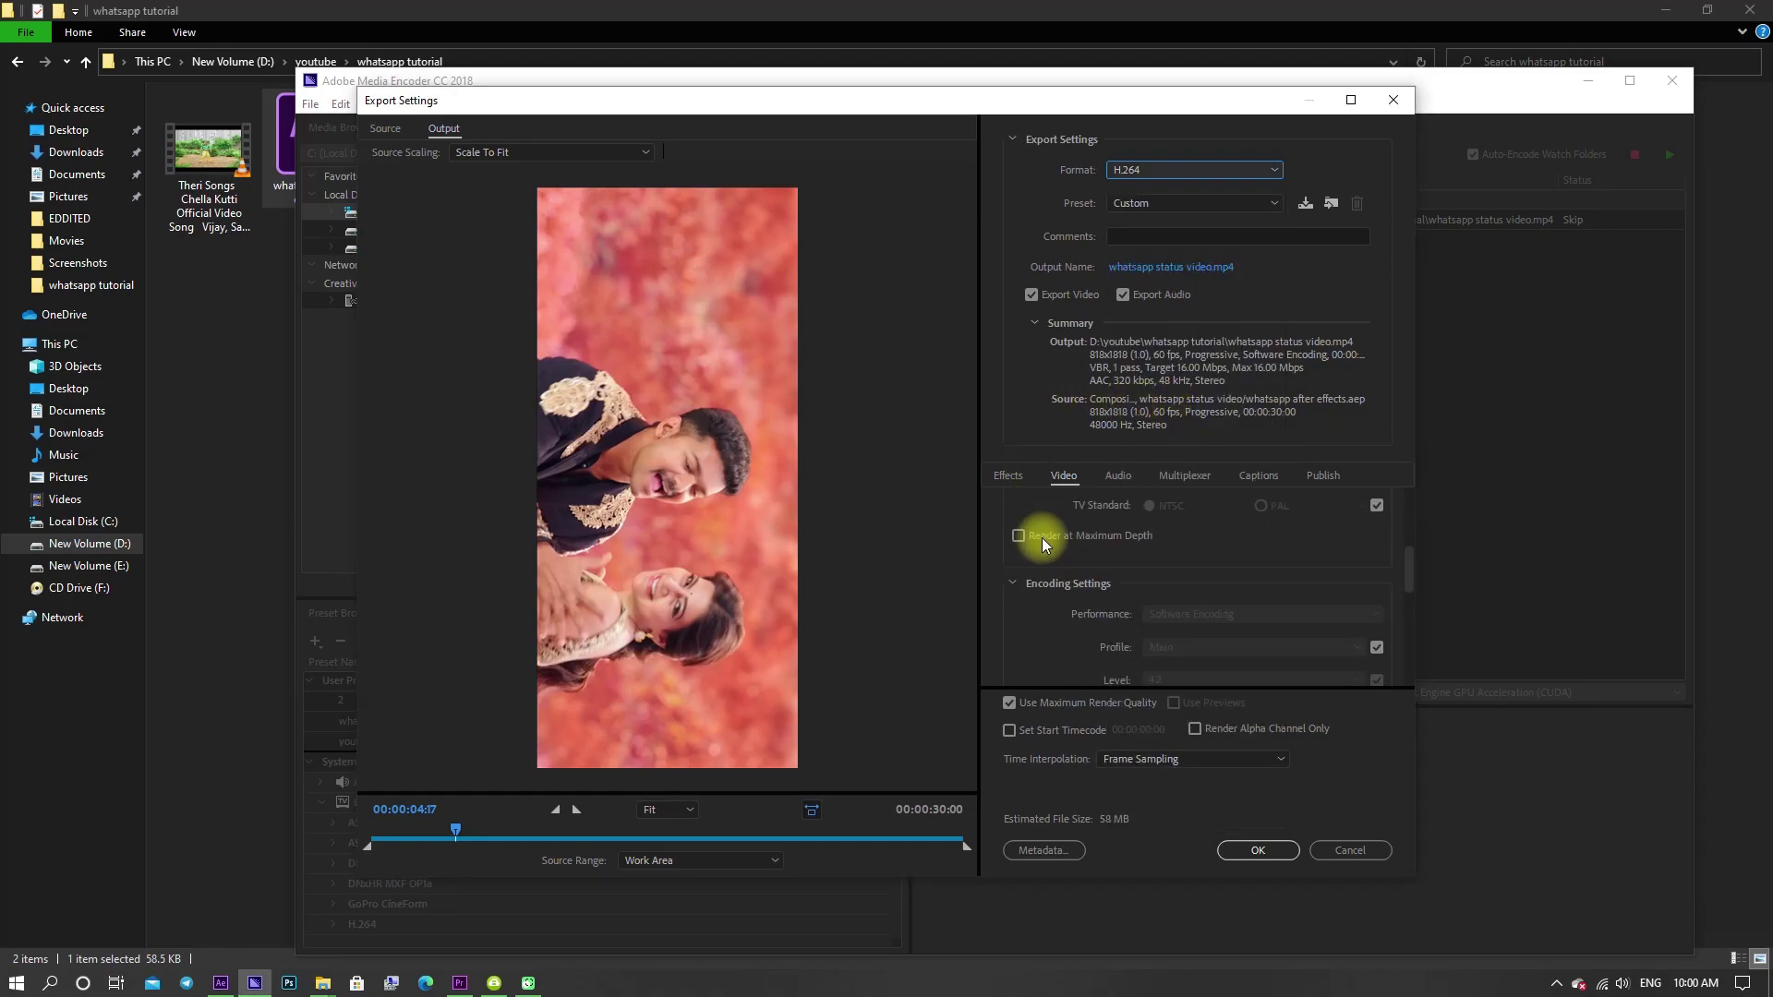
{"action": "left_click", "coordinate": [1019, 535]}
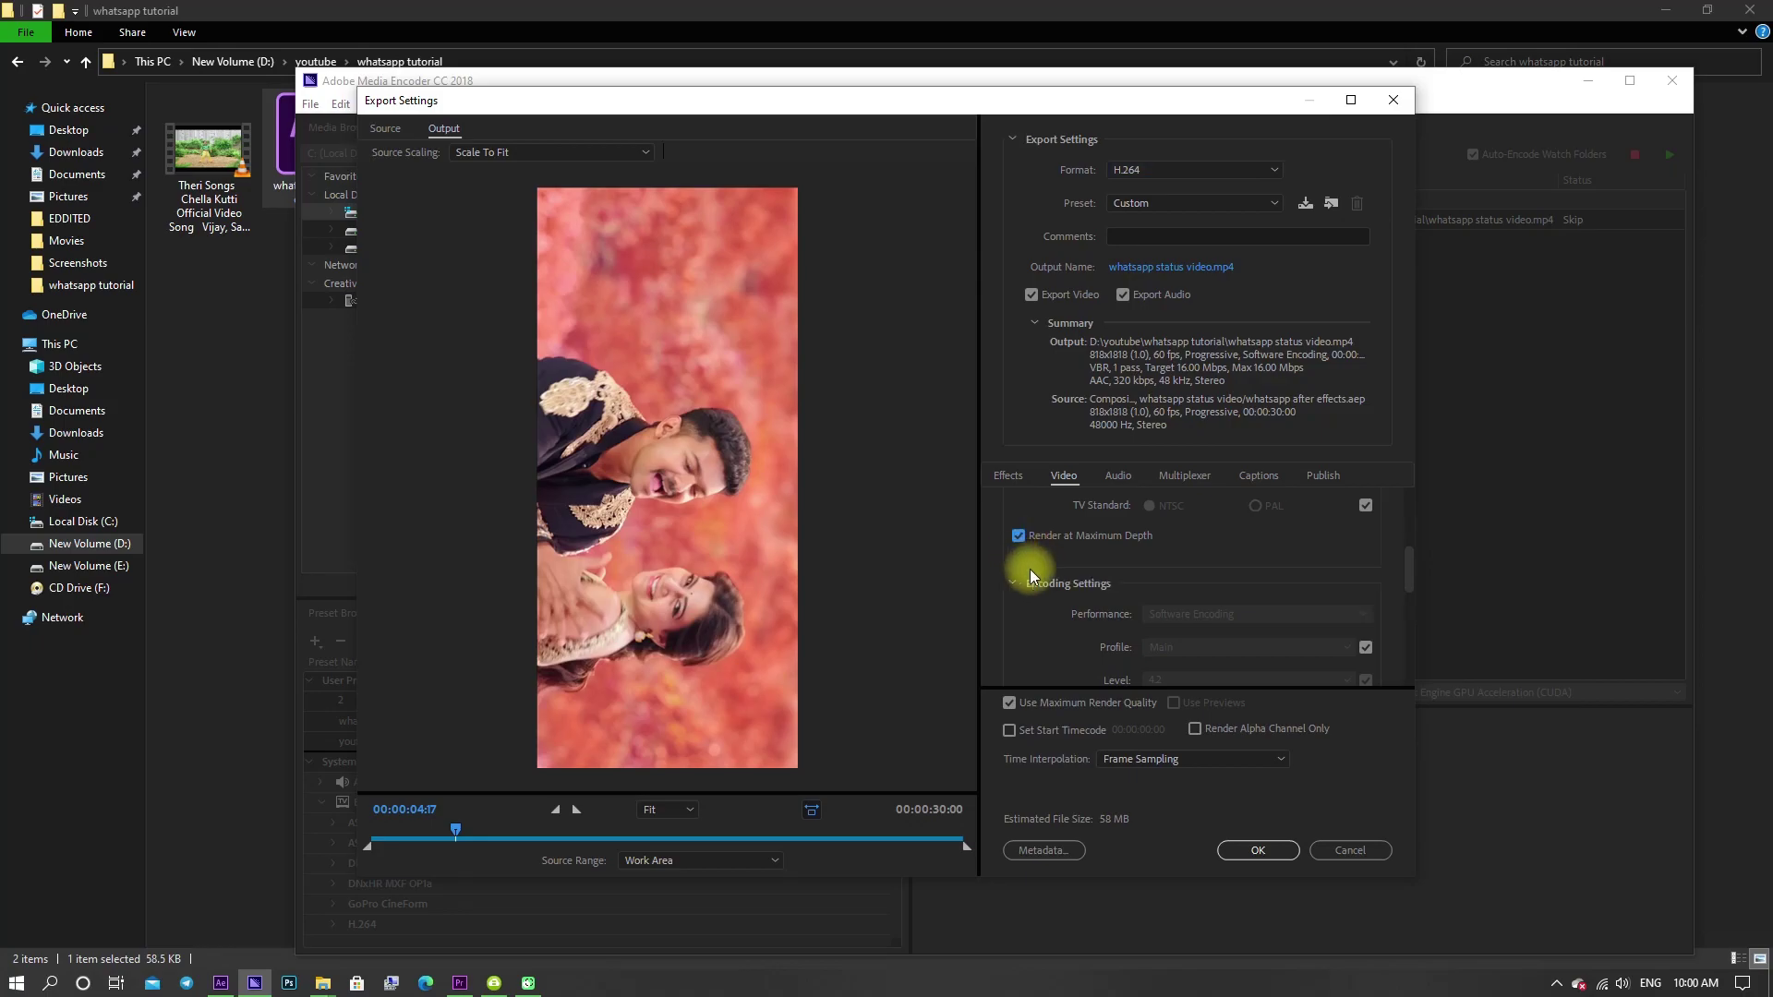
{"action": "scroll", "coordinate": [1167, 557], "scroll_direction": "down", "scroll_amount": 4}
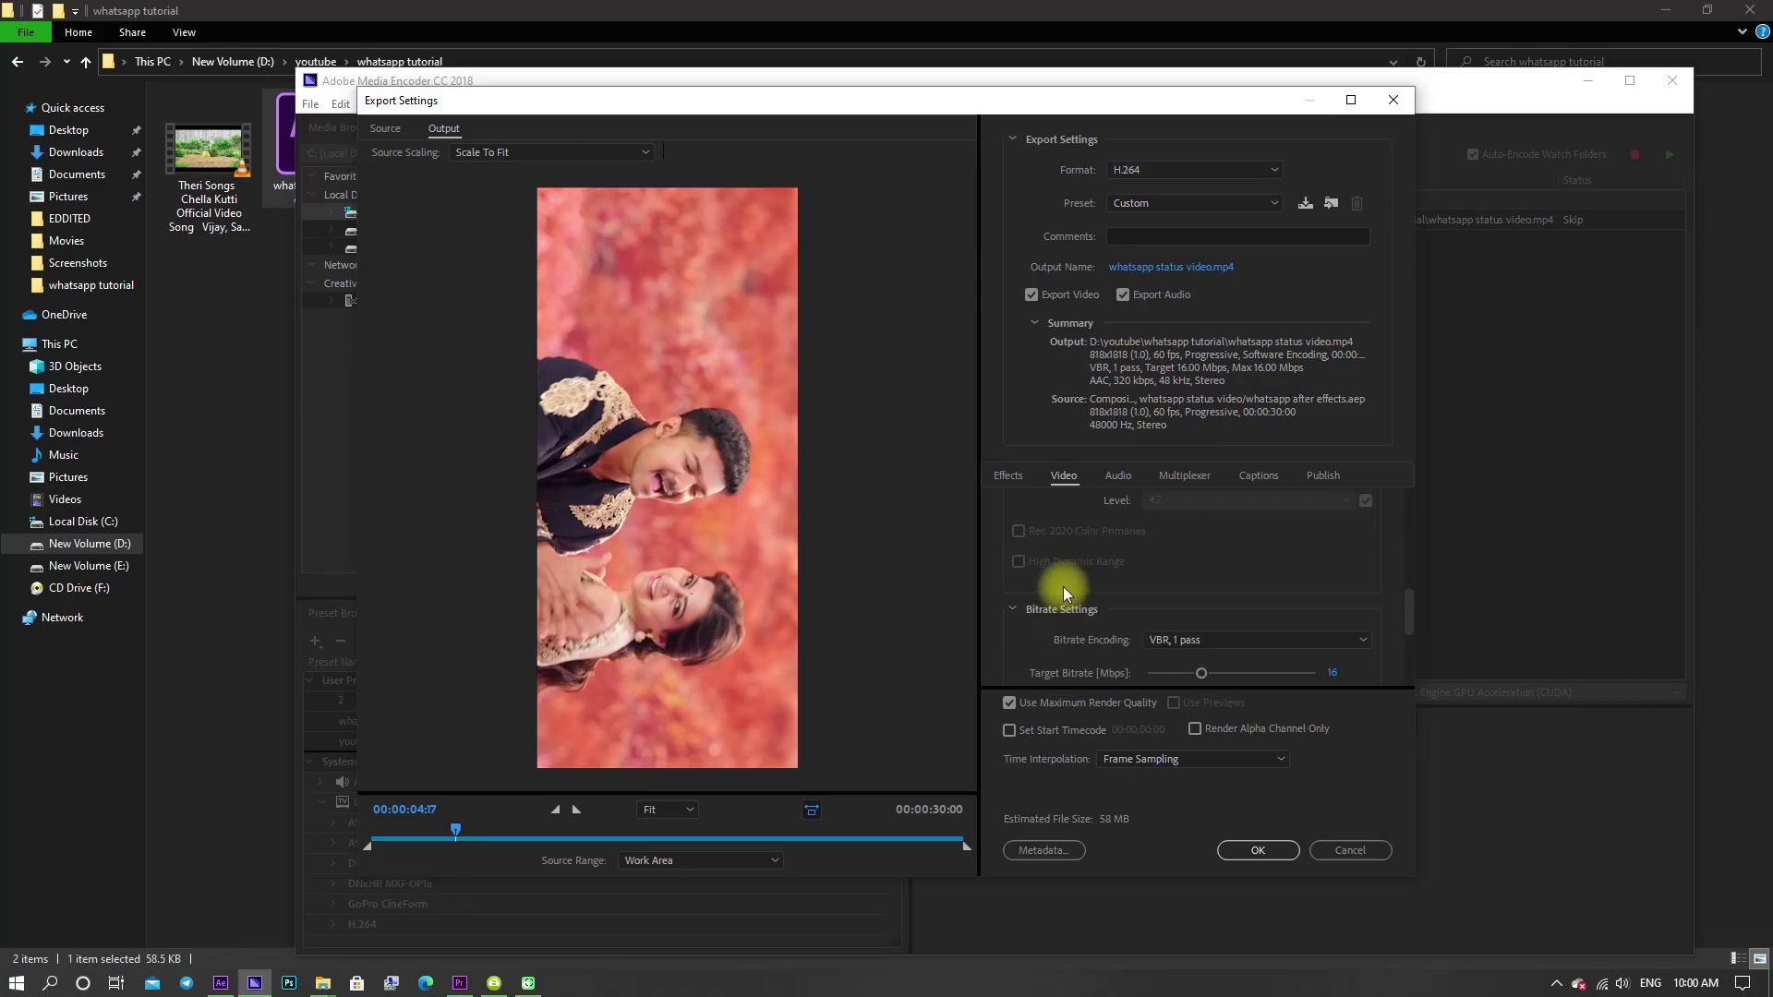
{"action": "scroll", "coordinate": [1062, 586], "scroll_direction": "down", "scroll_amount": 1}
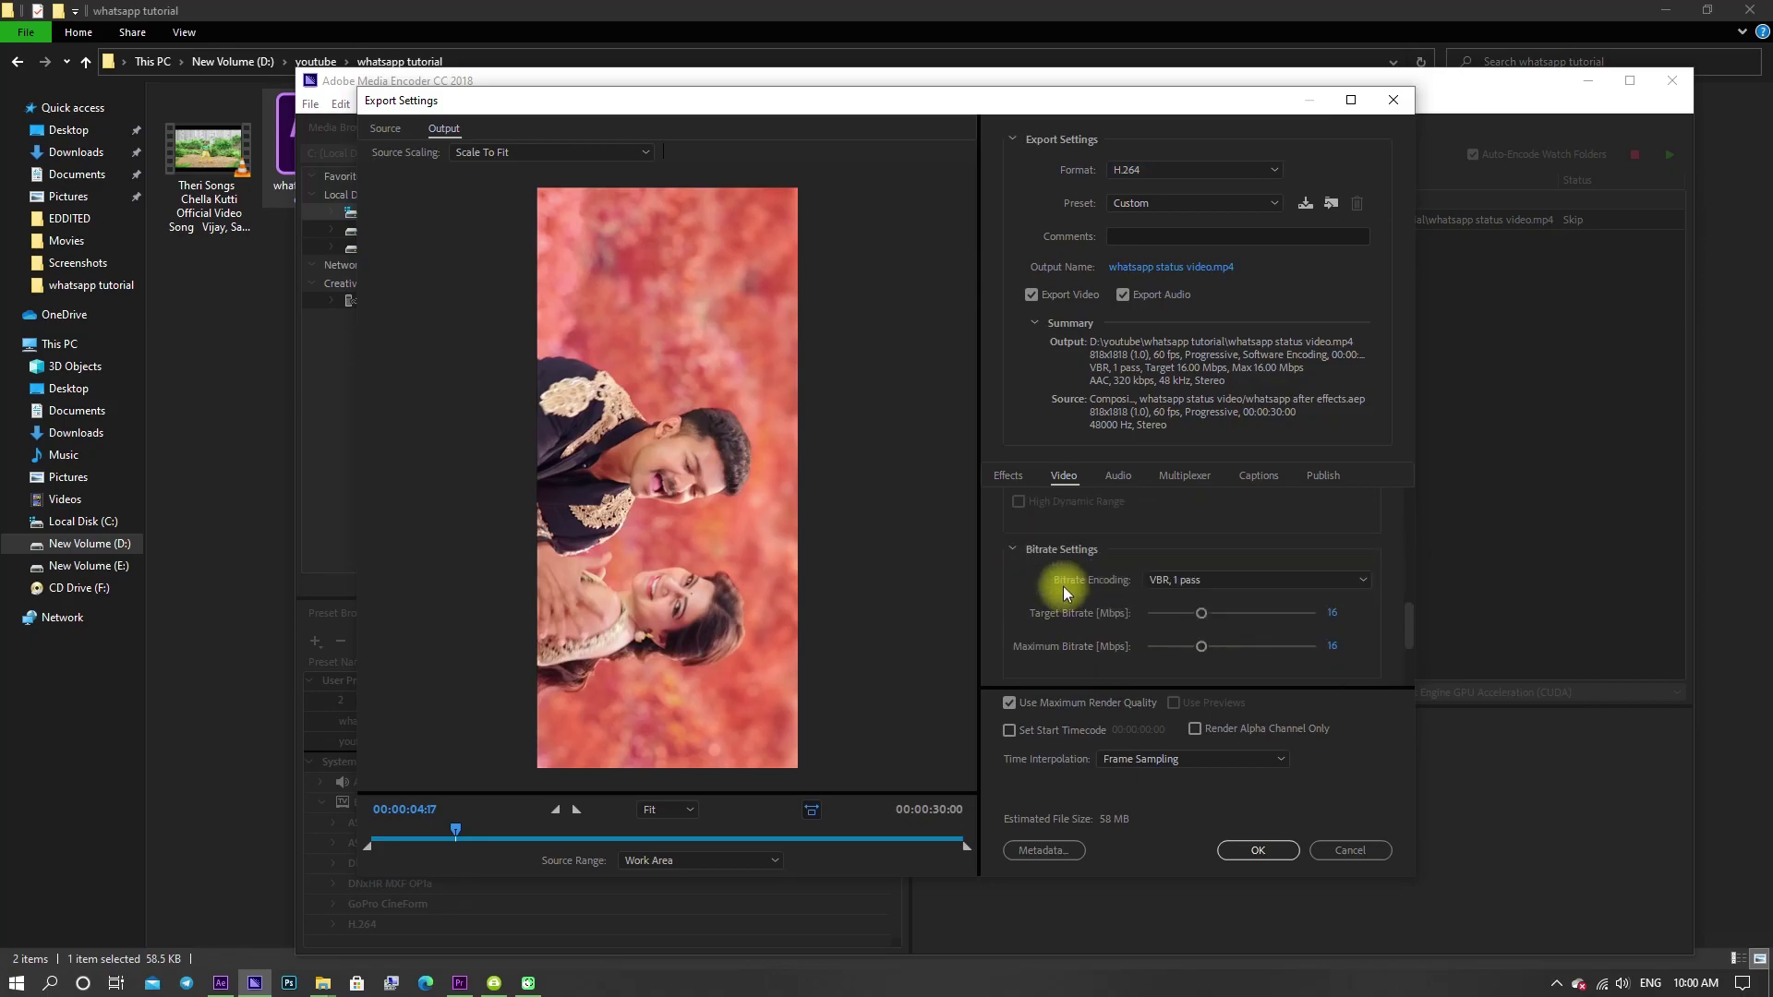
Step: Set bitrate encoding to VBR, 2 pass with 3.5 Mbps target and 4 Mbps maximum
{"action": "left_click", "coordinate": [1165, 581]}
{"action": "left_click", "coordinate": [1201, 640]}
{"action": "left_click", "coordinate": [1332, 613]}
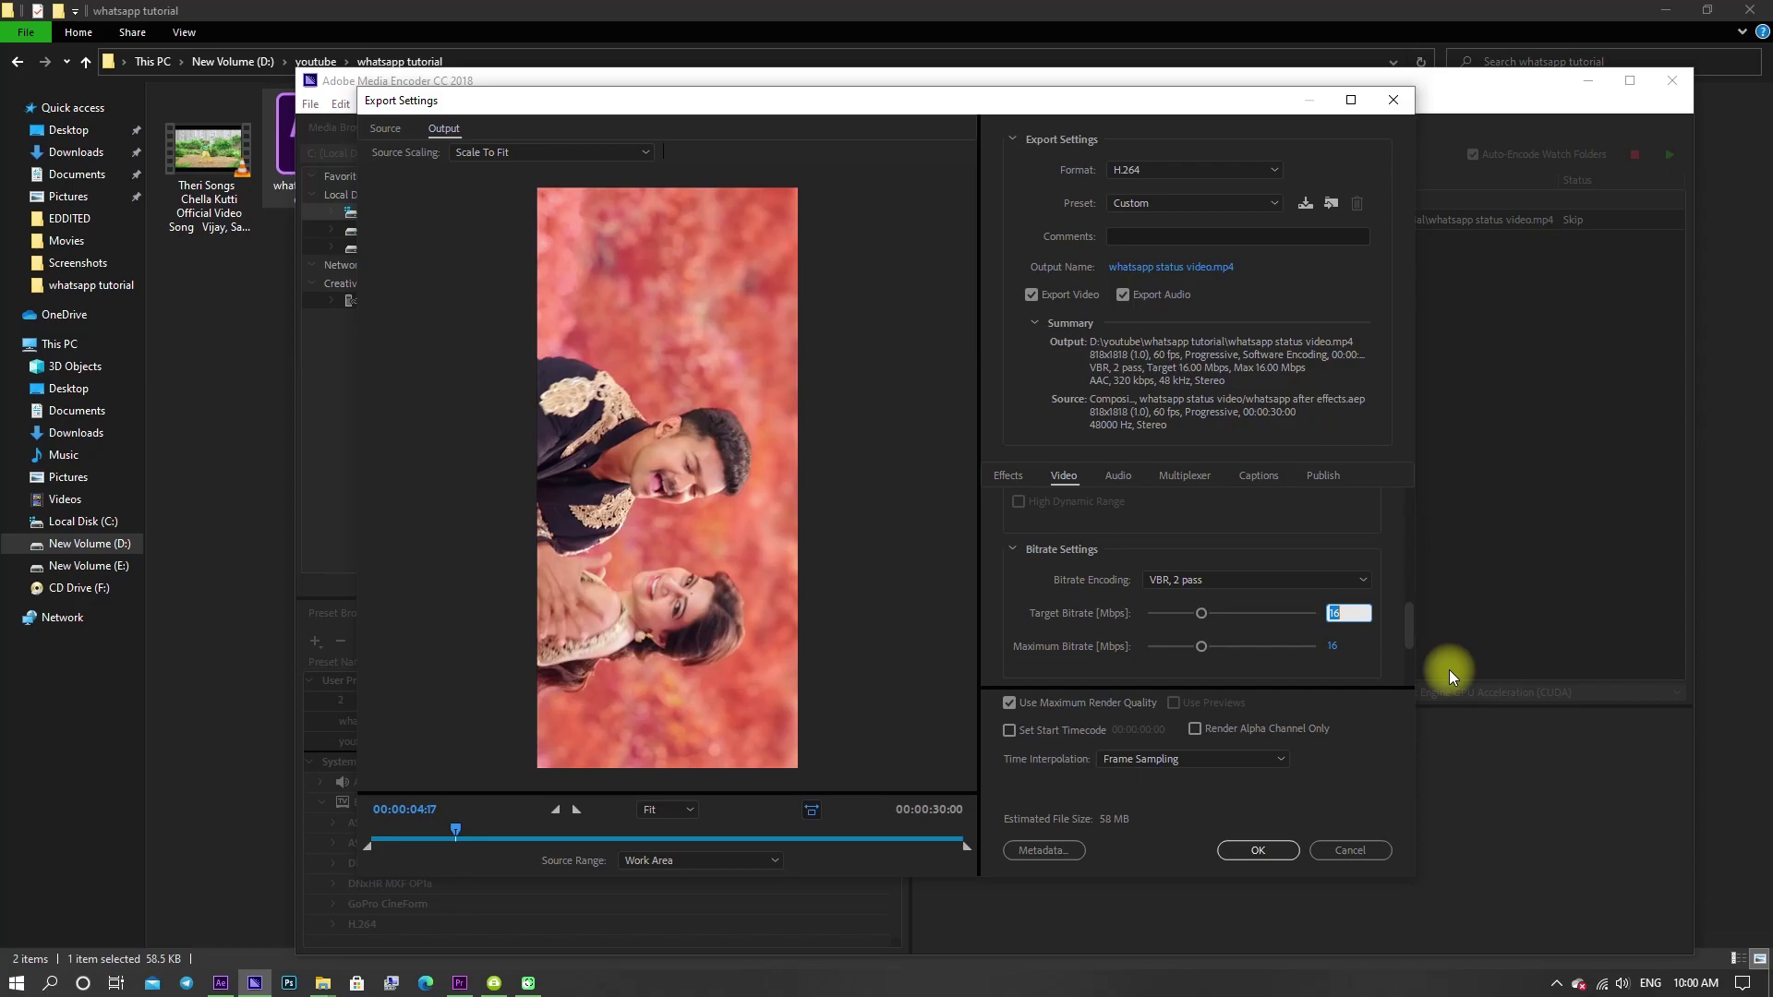
{"action": "type", "text": "3.5"}
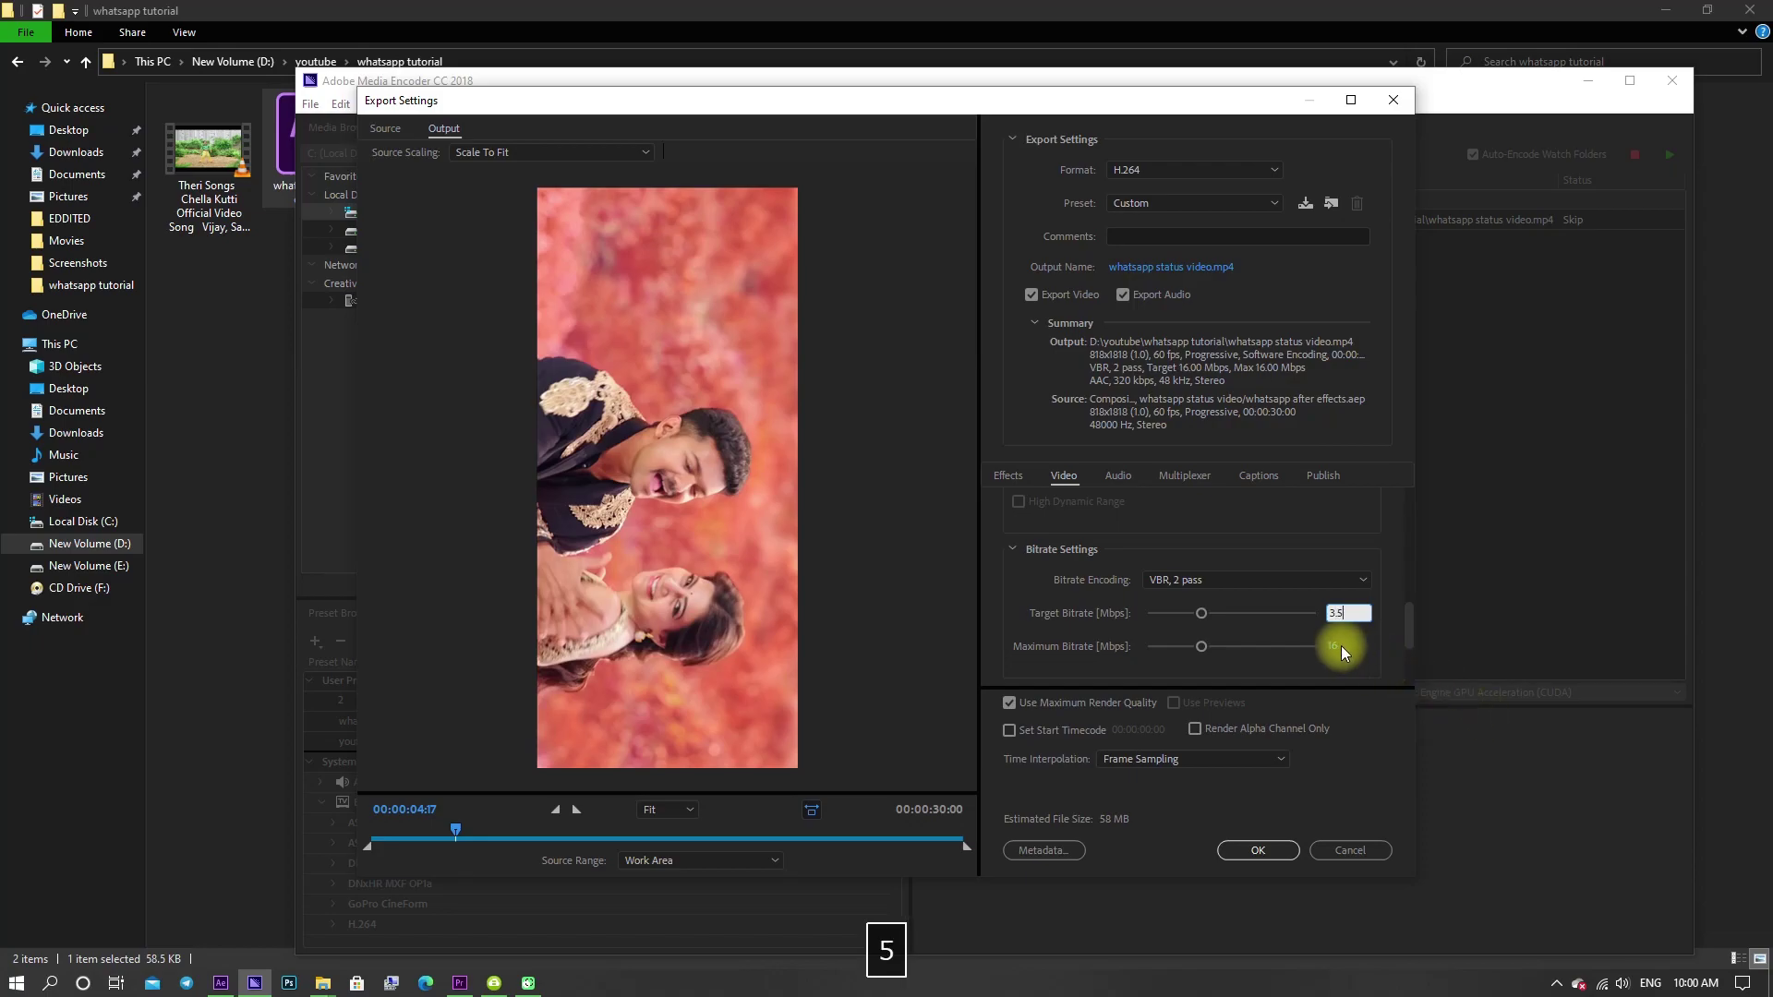
{"action": "left_click", "coordinate": [1336, 646]}
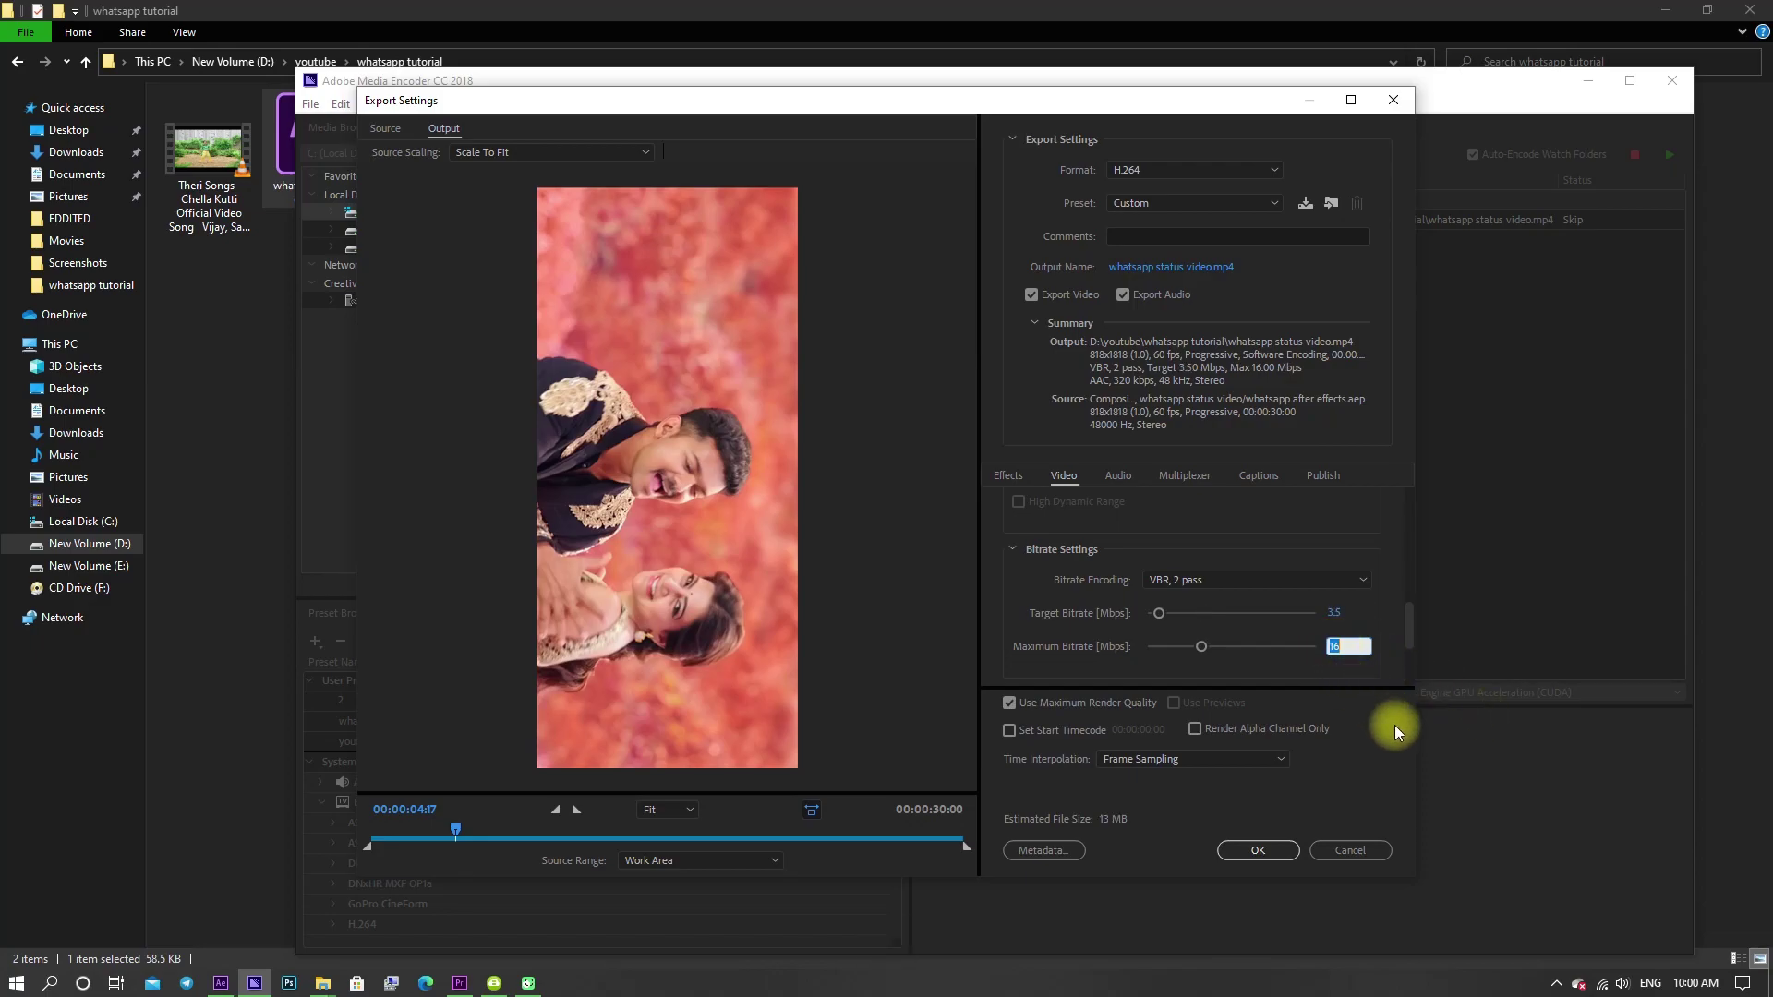
{"action": "type", "text": "4"}
{"action": "left_click", "coordinate": [1379, 612]}
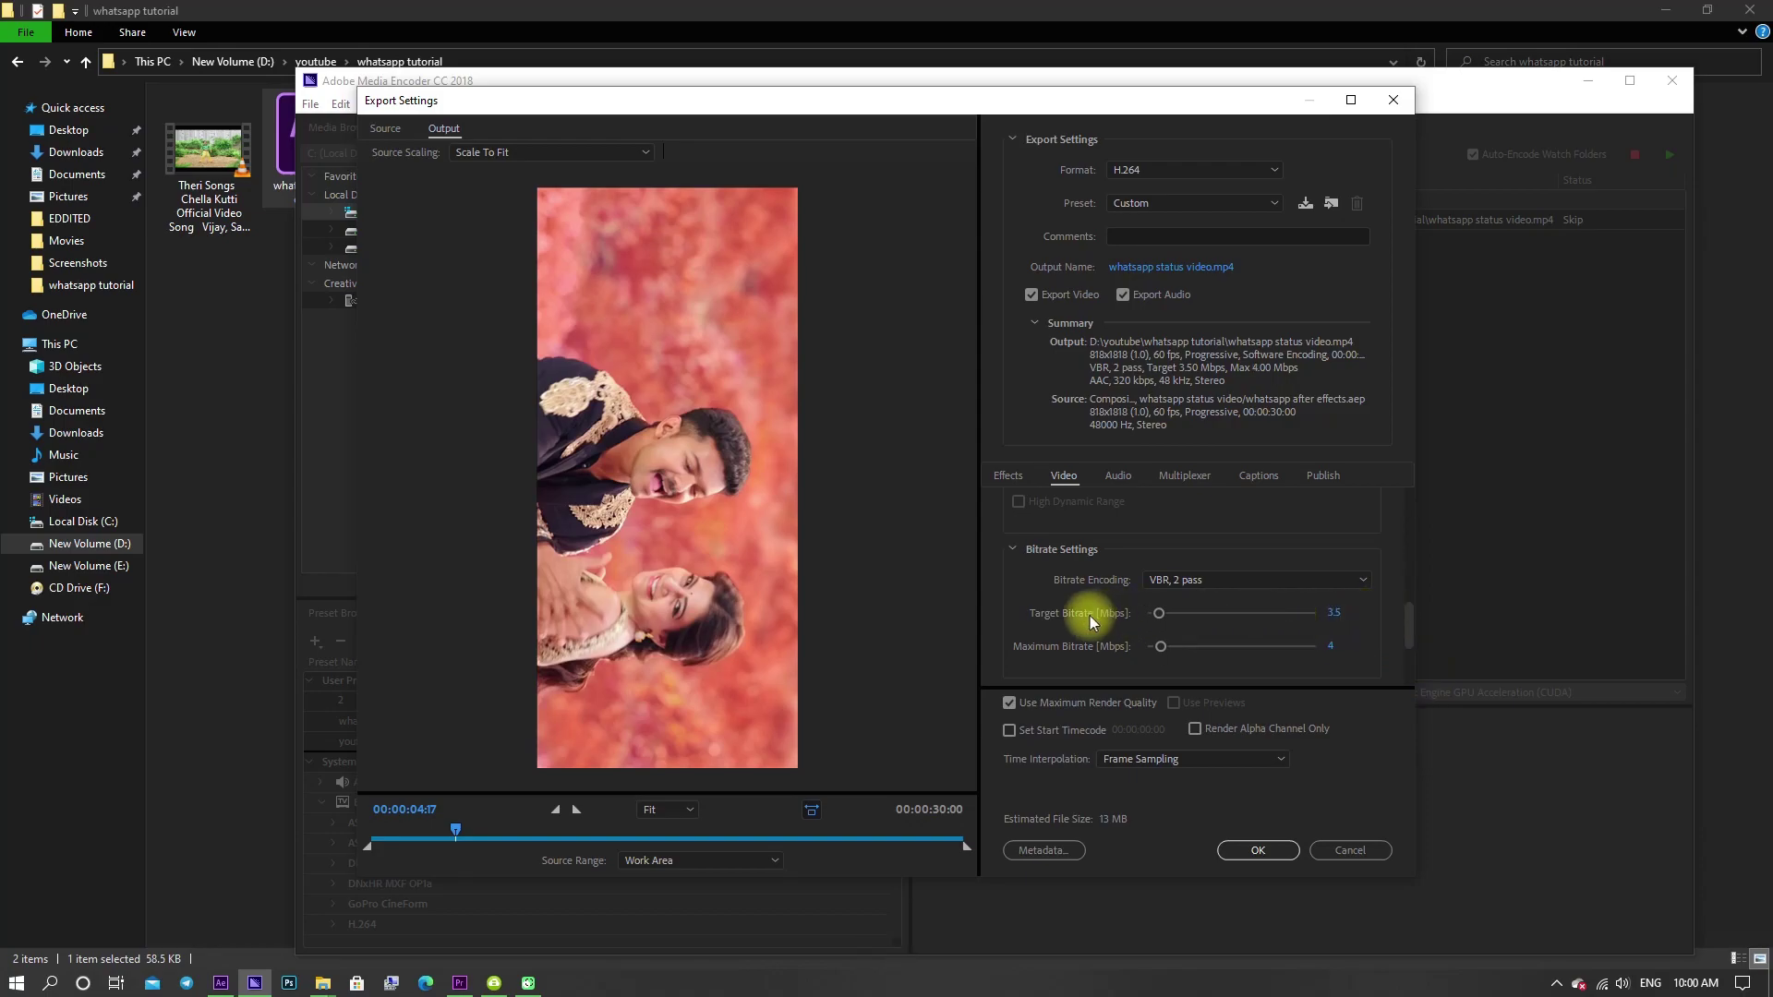
Step: Set time interpolation to Frame Blending and apply the export settings
{"action": "scroll", "coordinate": [1085, 619], "scroll_direction": "down", "scroll_amount": 3}
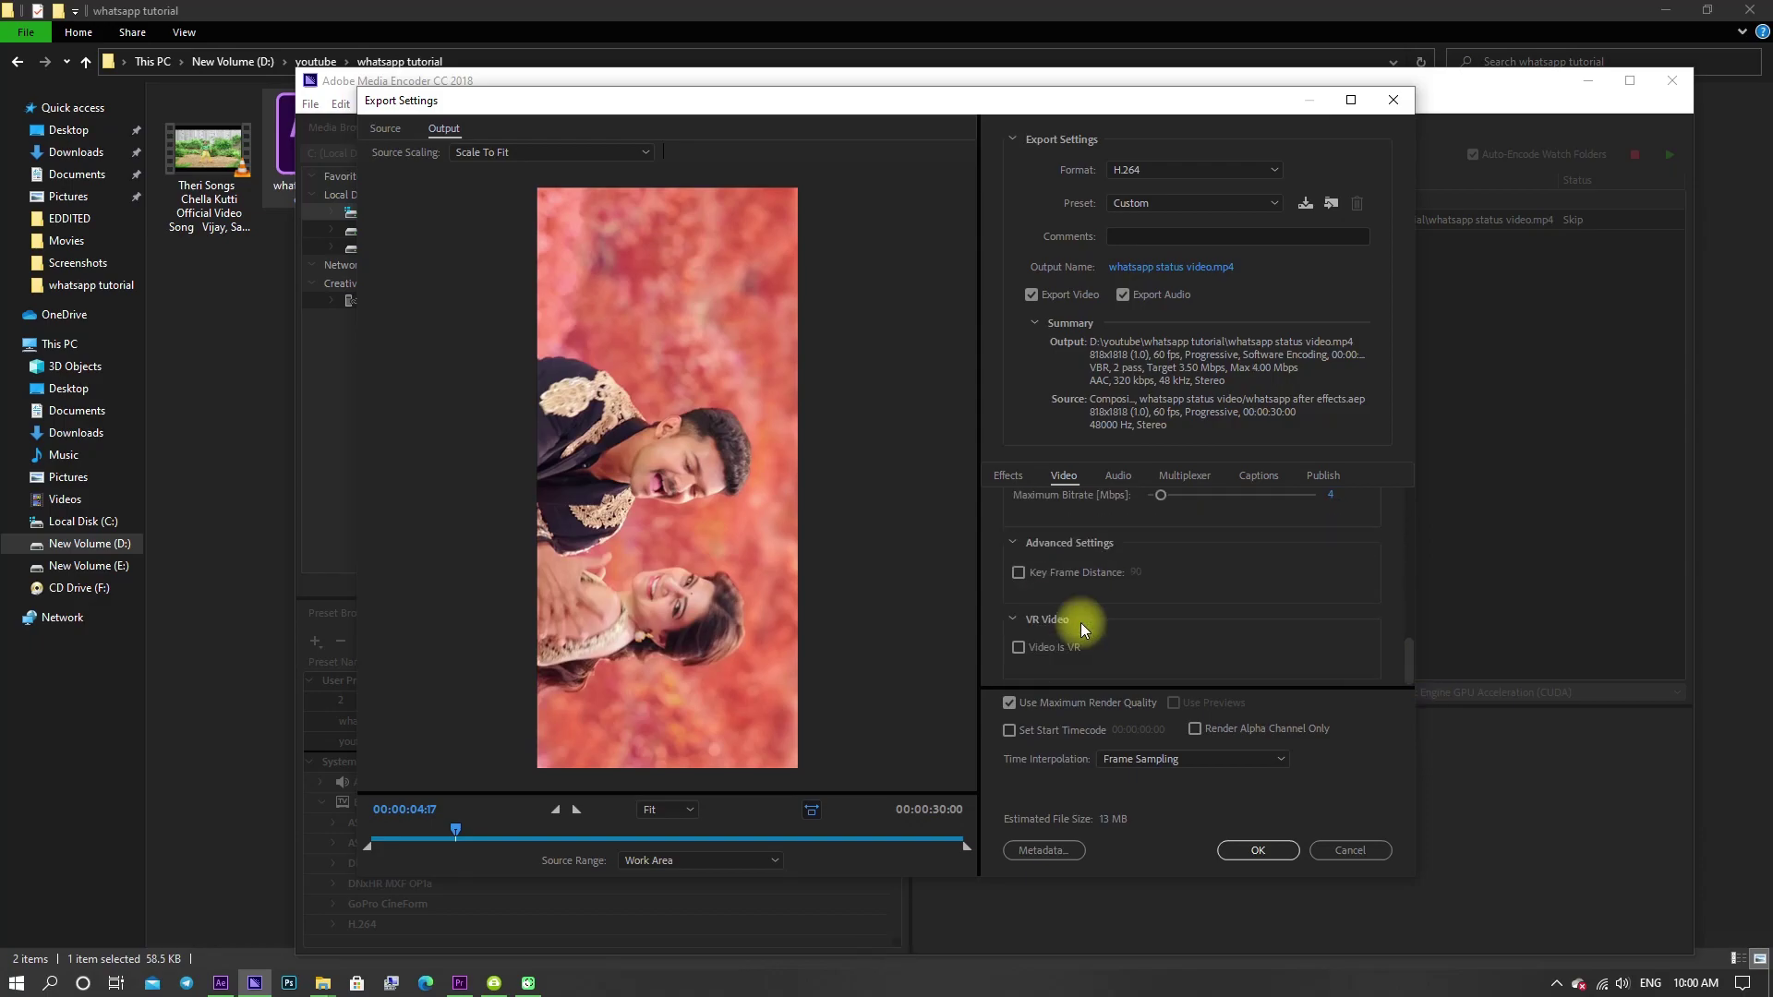
{"action": "left_click", "coordinate": [1121, 475]}
{"action": "scroll", "coordinate": [1031, 611], "scroll_direction": "down", "scroll_amount": 5}
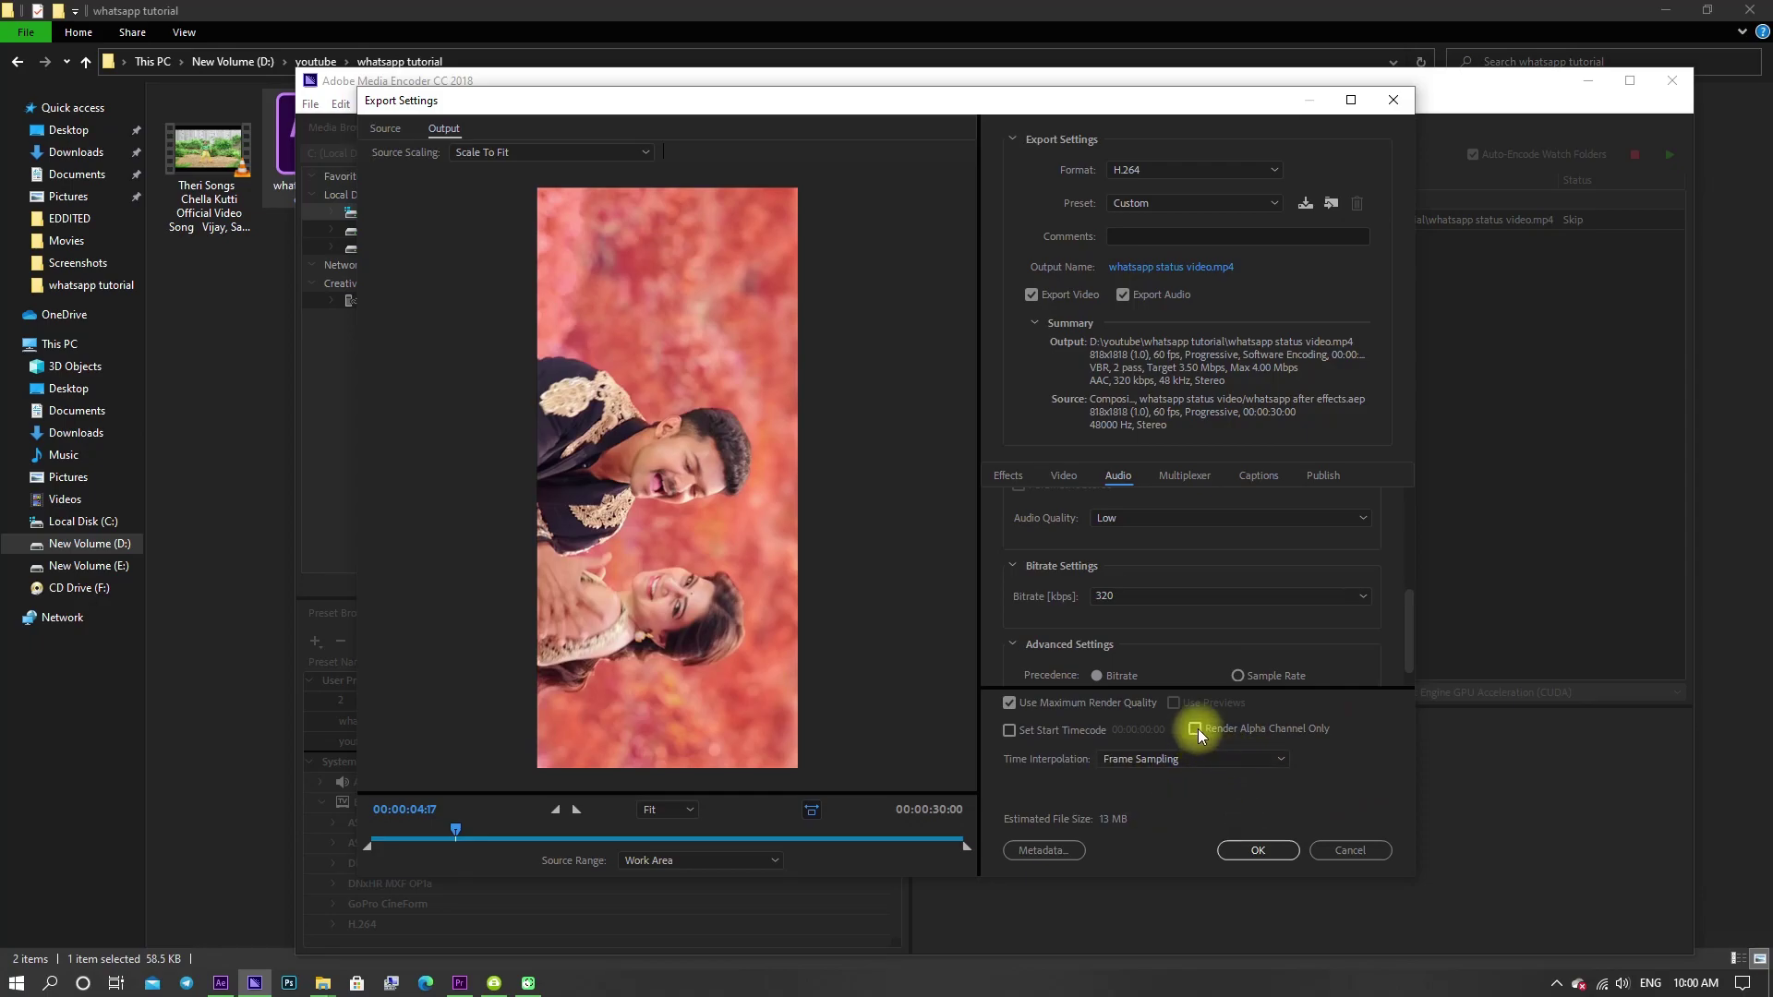
{"action": "left_click", "coordinate": [1166, 758]}
{"action": "left_click", "coordinate": [1212, 800]}
{"action": "left_click", "coordinate": [1234, 852]}
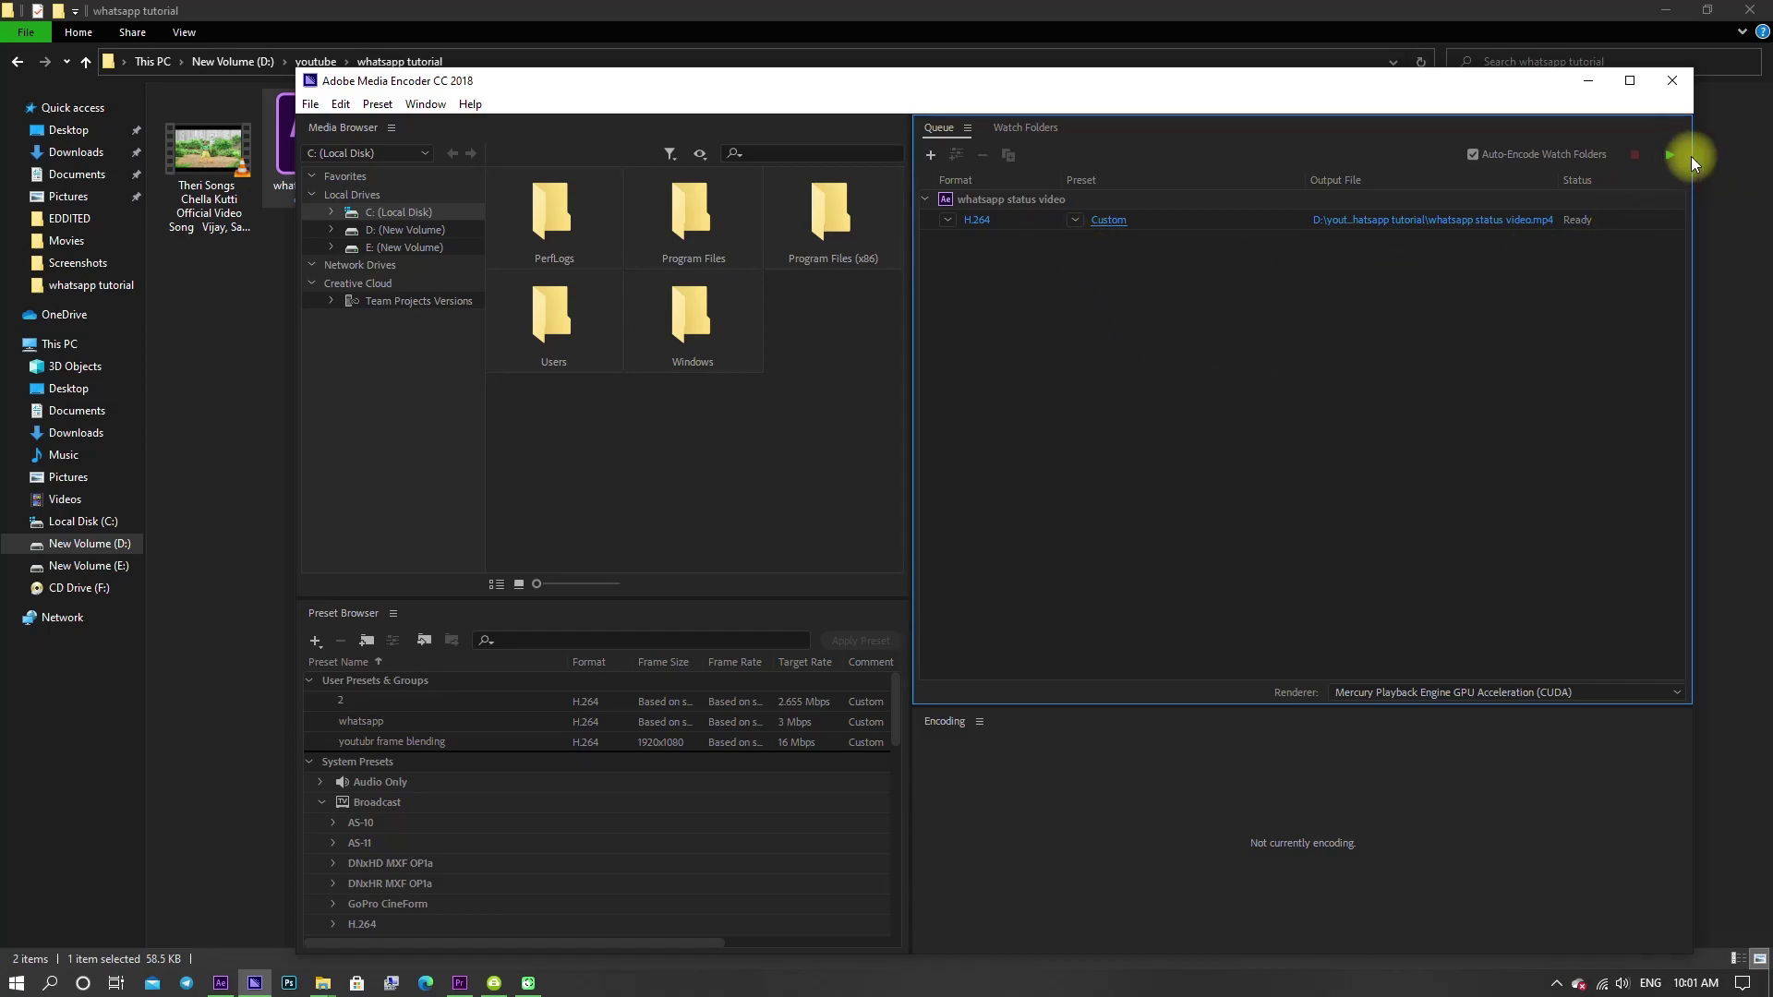
Step: Start the queue to render whatsapp status video.mp4
{"action": "left_click", "coordinate": [1675, 157]}
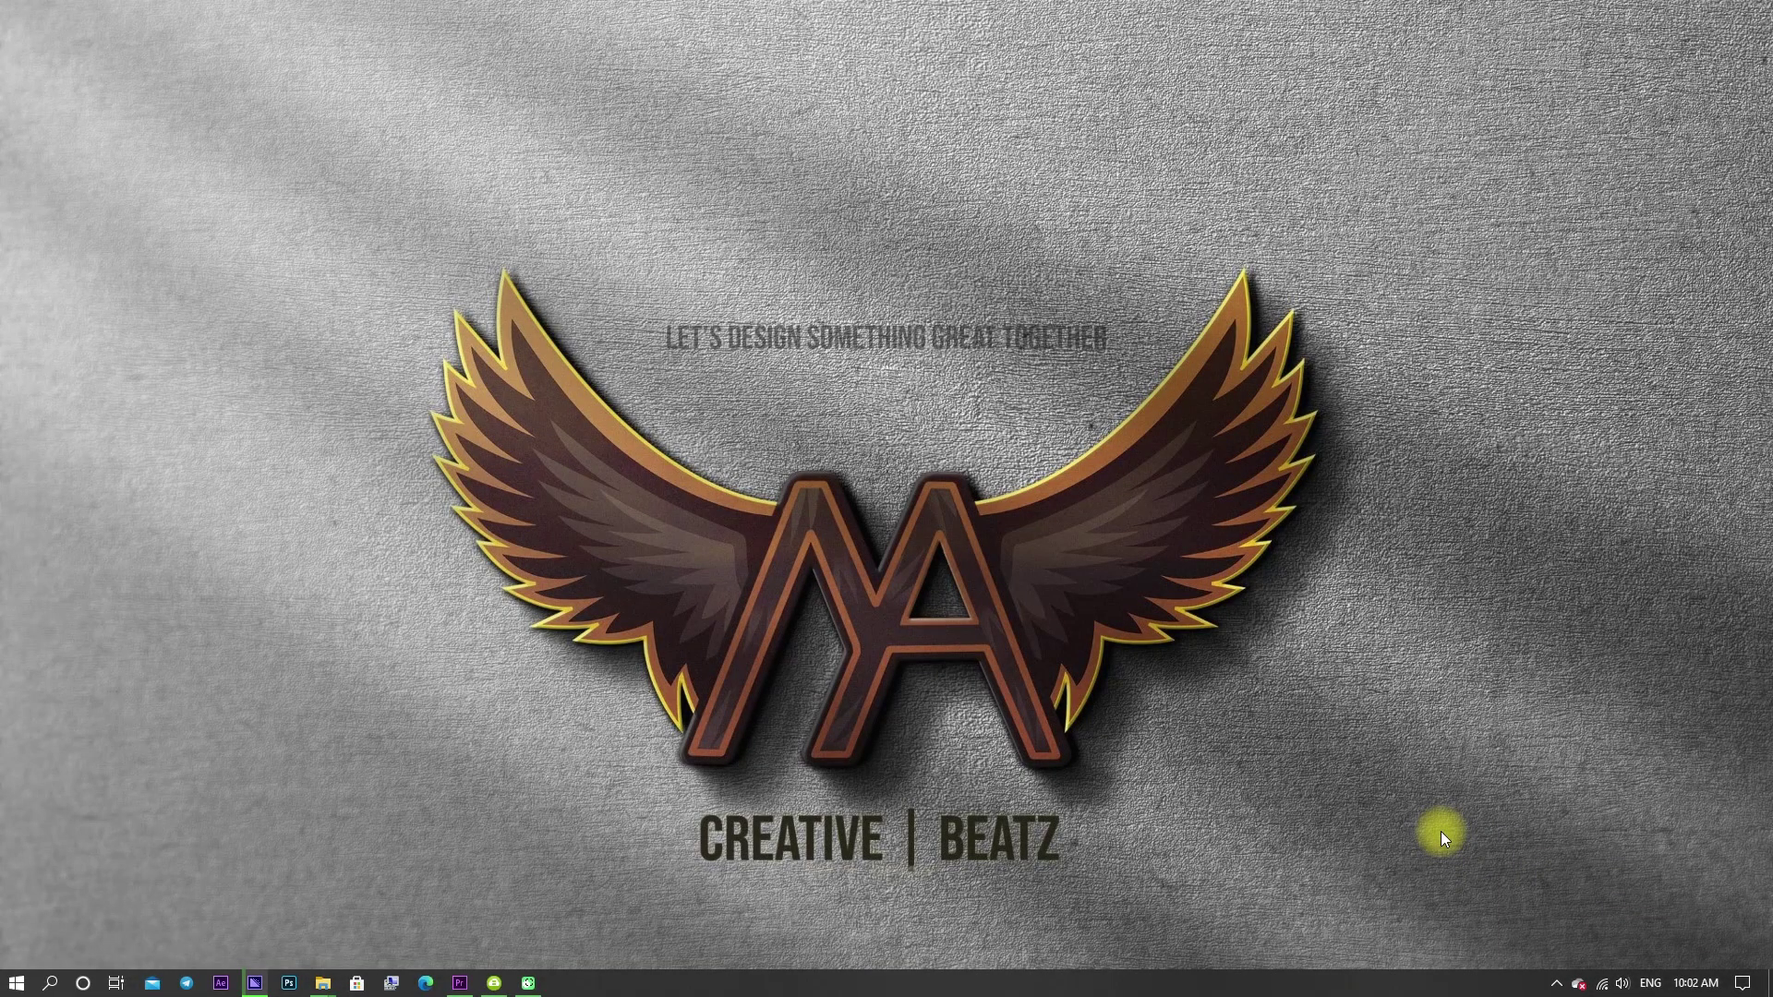
Step: Switch to Premiere Pro and create a new project named 'whatsapp status'
{"action": "left_click", "coordinate": [455, 984]}
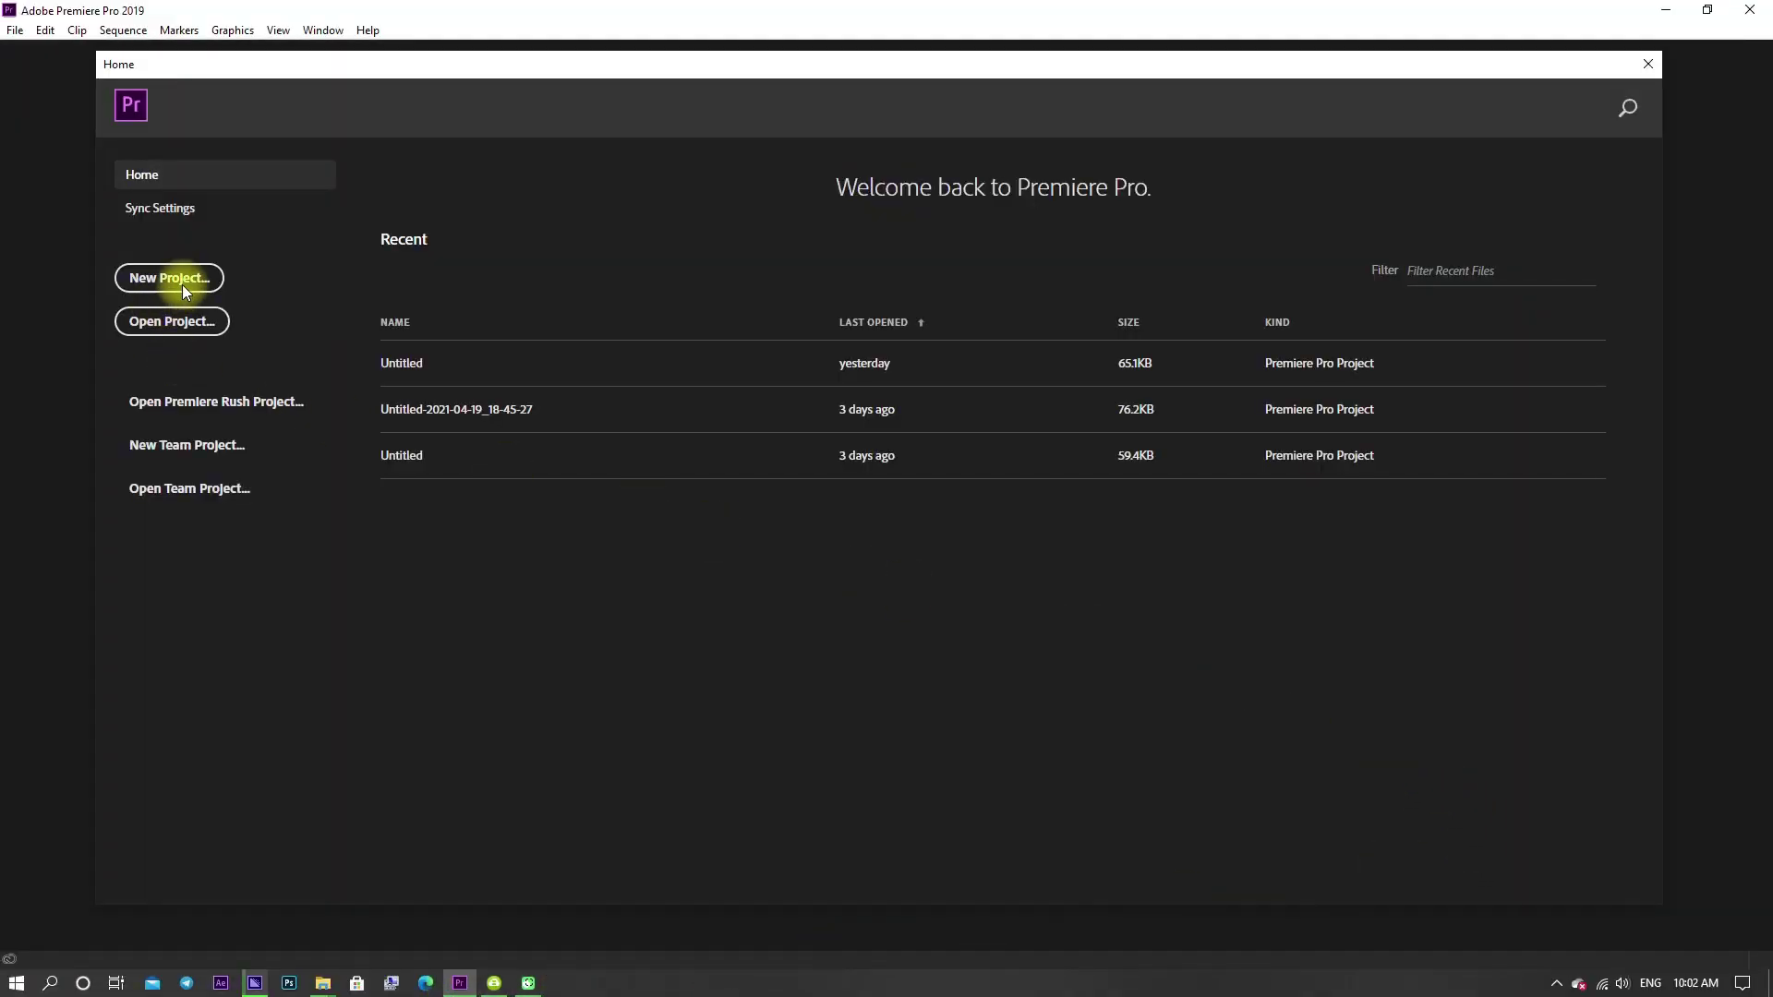
{"action": "left_click", "coordinate": [183, 288]}
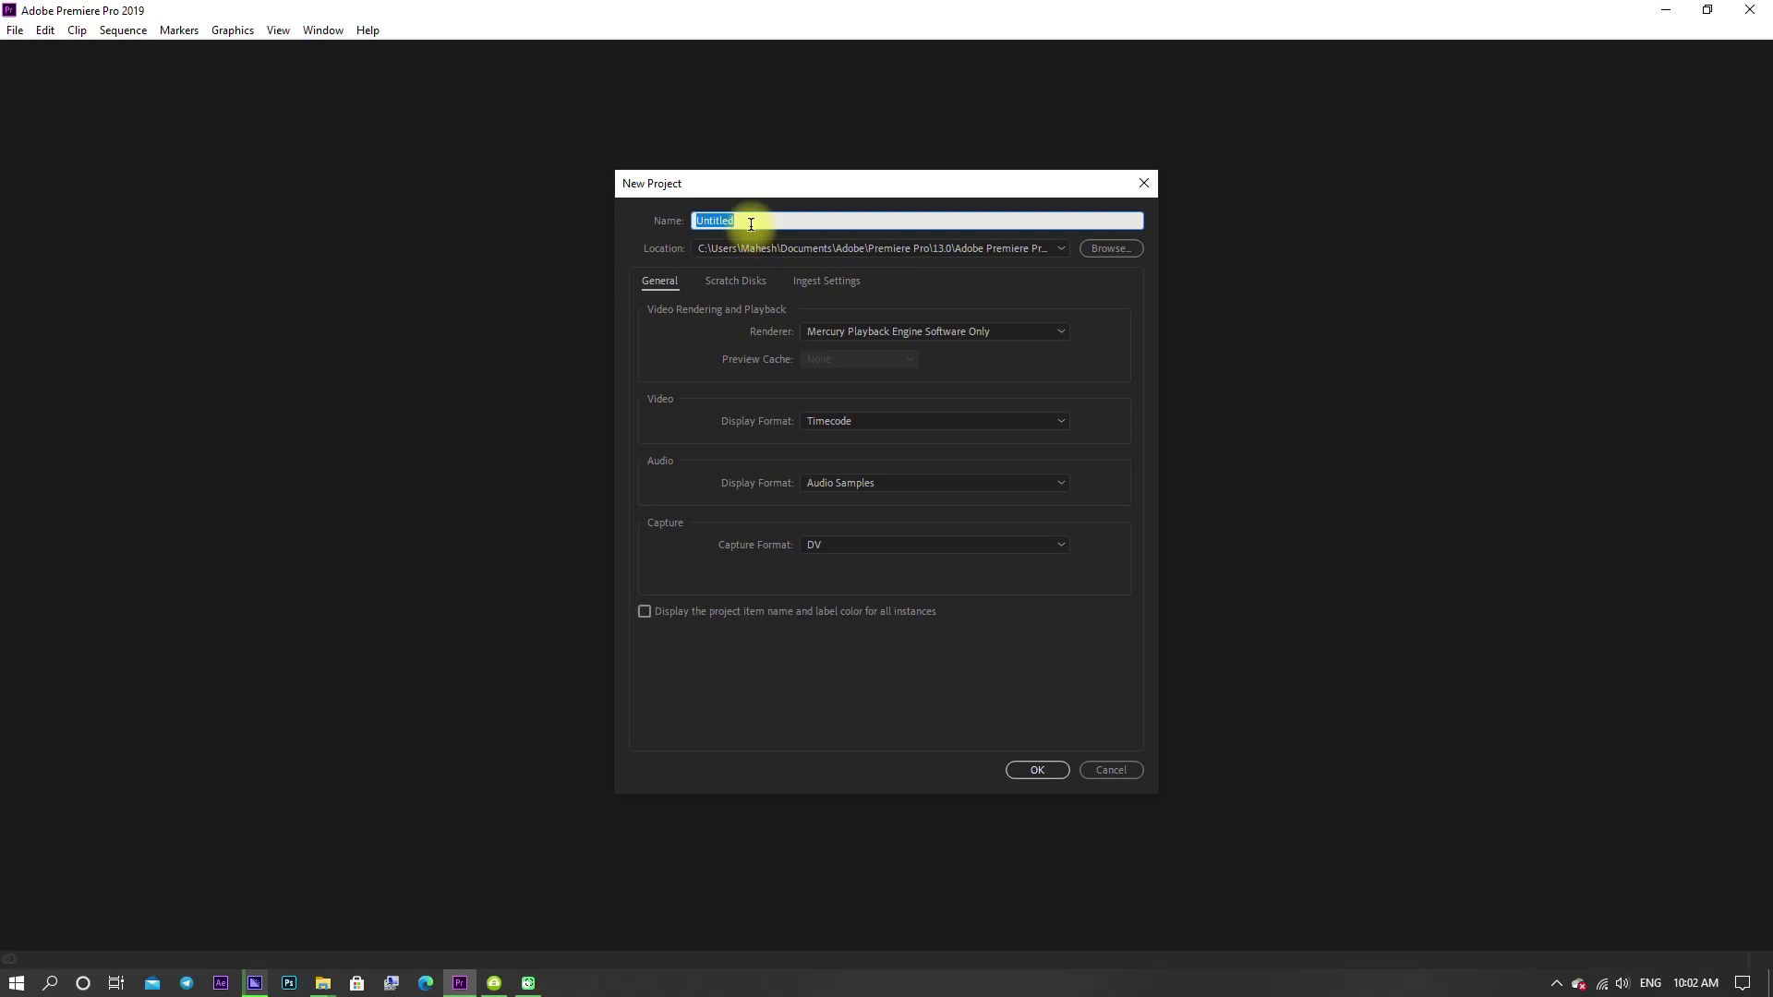
{"action": "type", "text": "whatsapp status"}
{"action": "left_click", "coordinate": [1016, 772]}
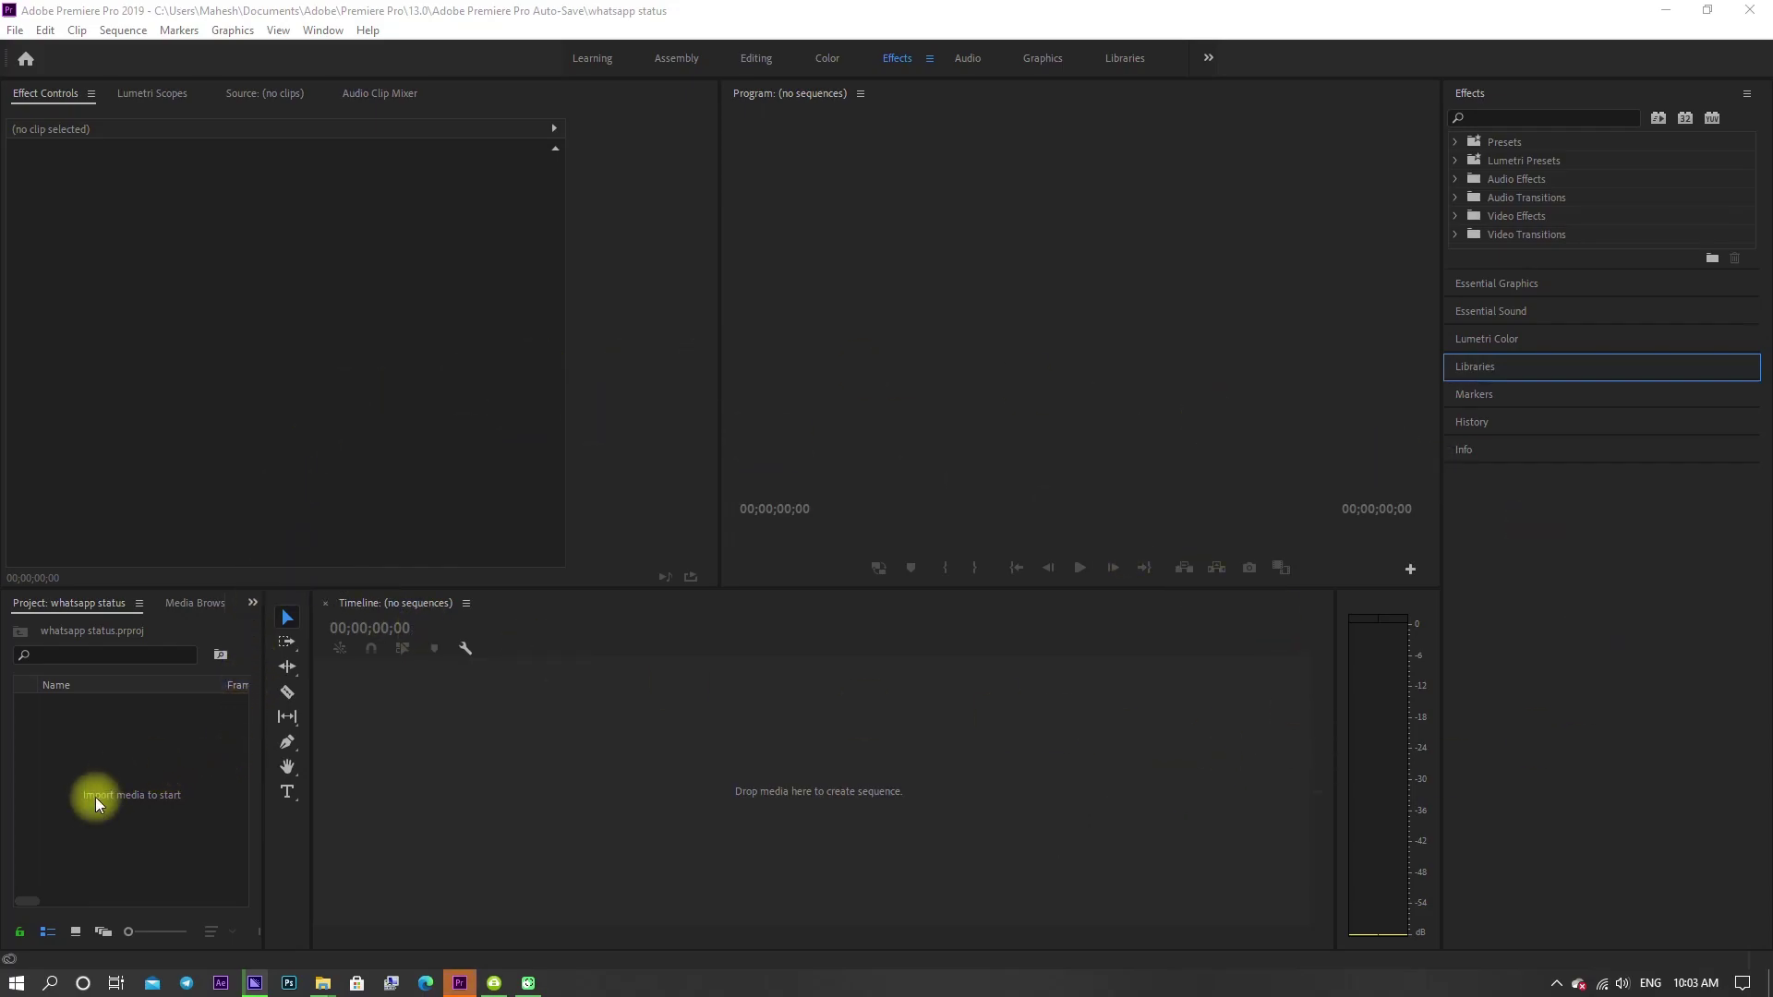
Step: Import the Theri Songs video from D:\youtube\whatsapp tutorial into the project panel
{"action": "left_click", "coordinate": [178, 768]}
{"action": "double_click", "coordinate": [178, 764]}
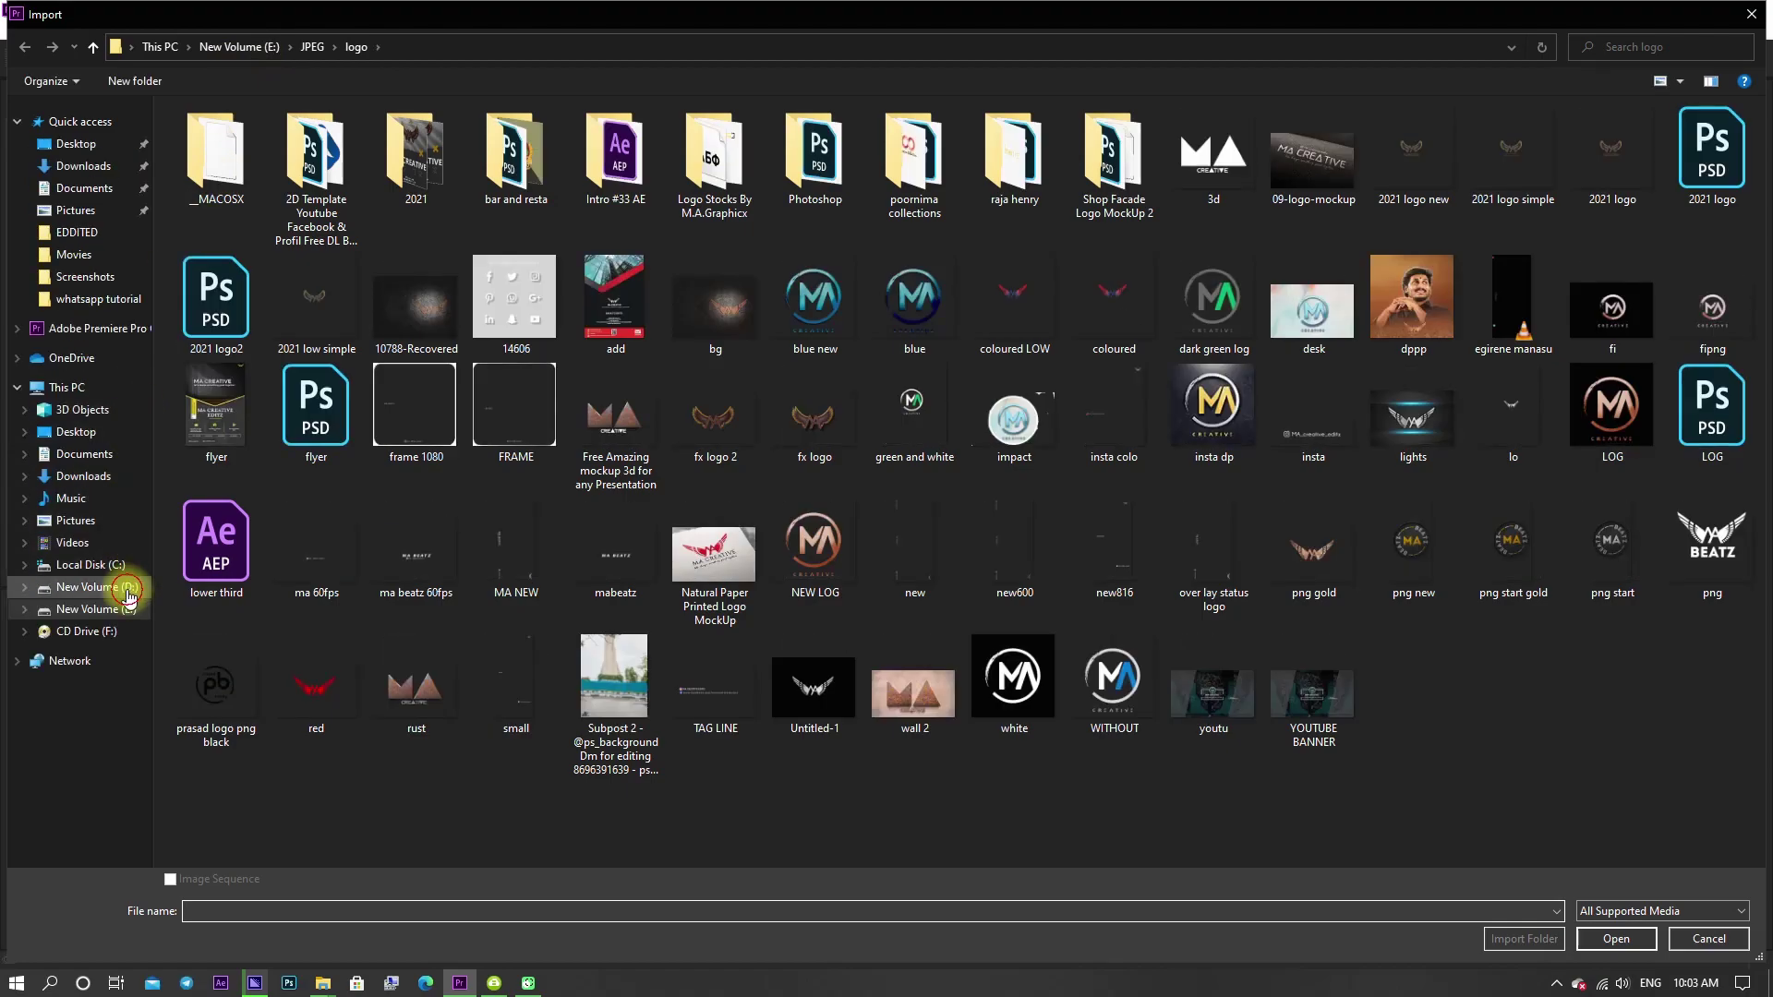
{"action": "left_click", "coordinate": [129, 595]}
{"action": "double_click", "coordinate": [325, 352]}
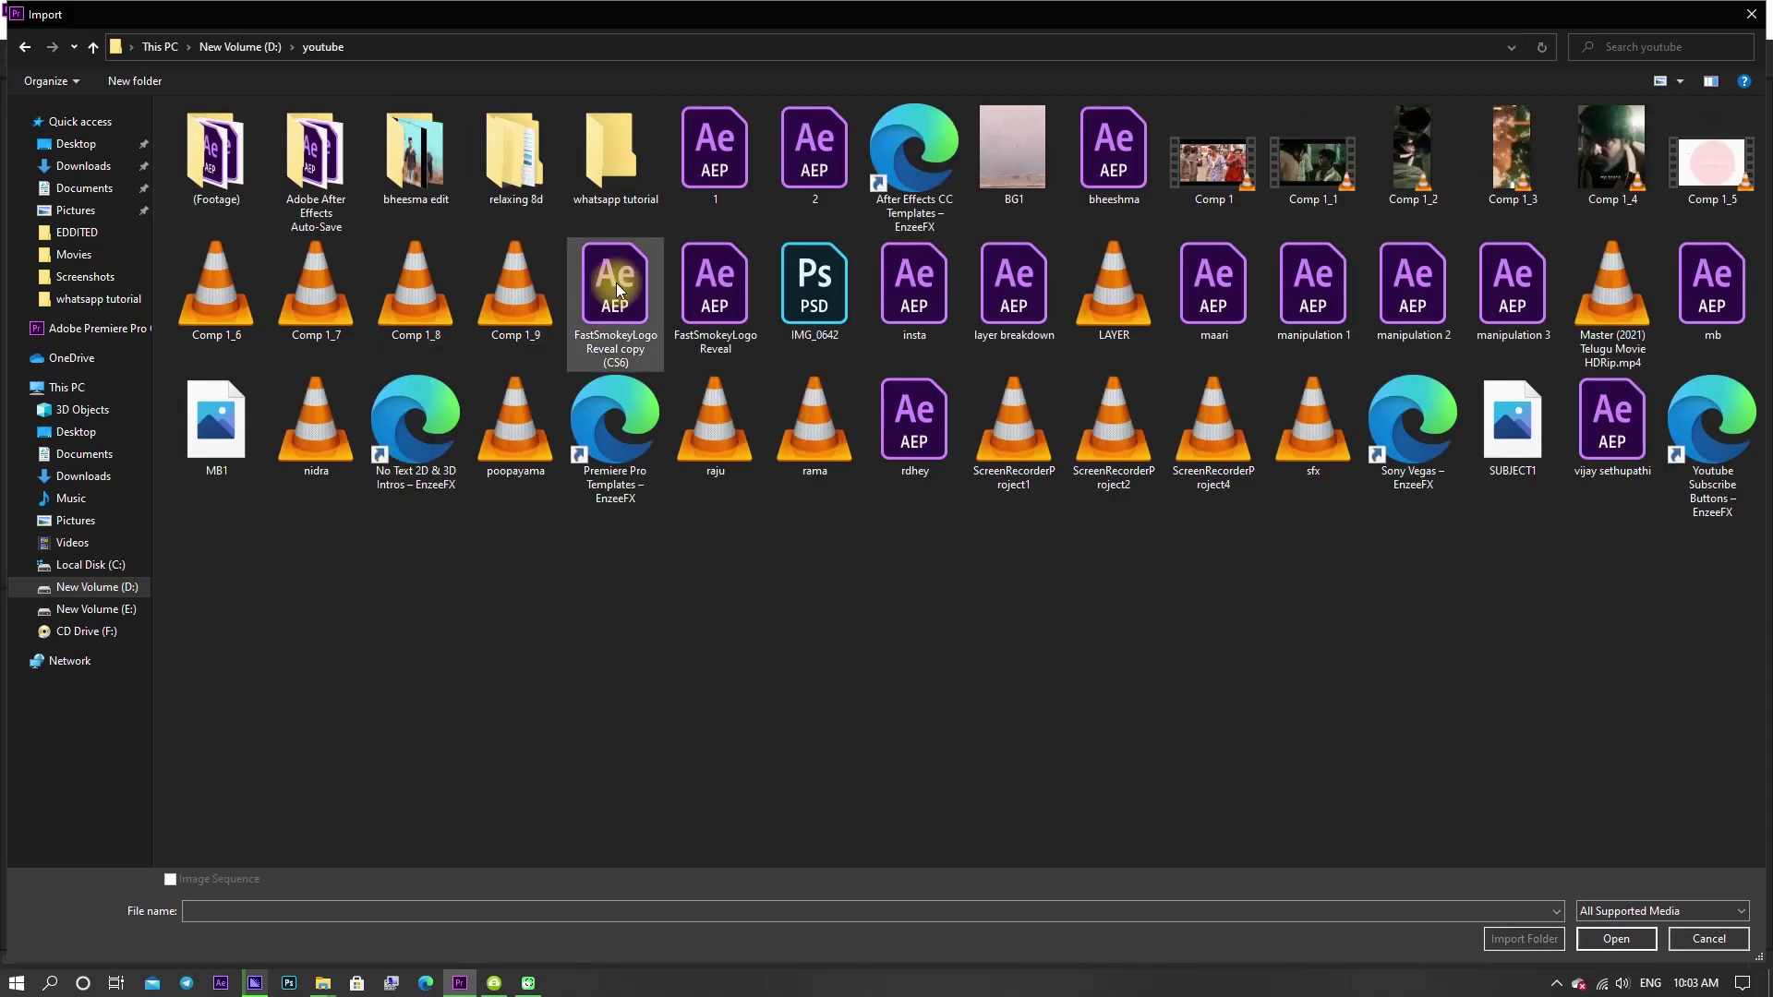
{"action": "double_click", "coordinate": [613, 185]}
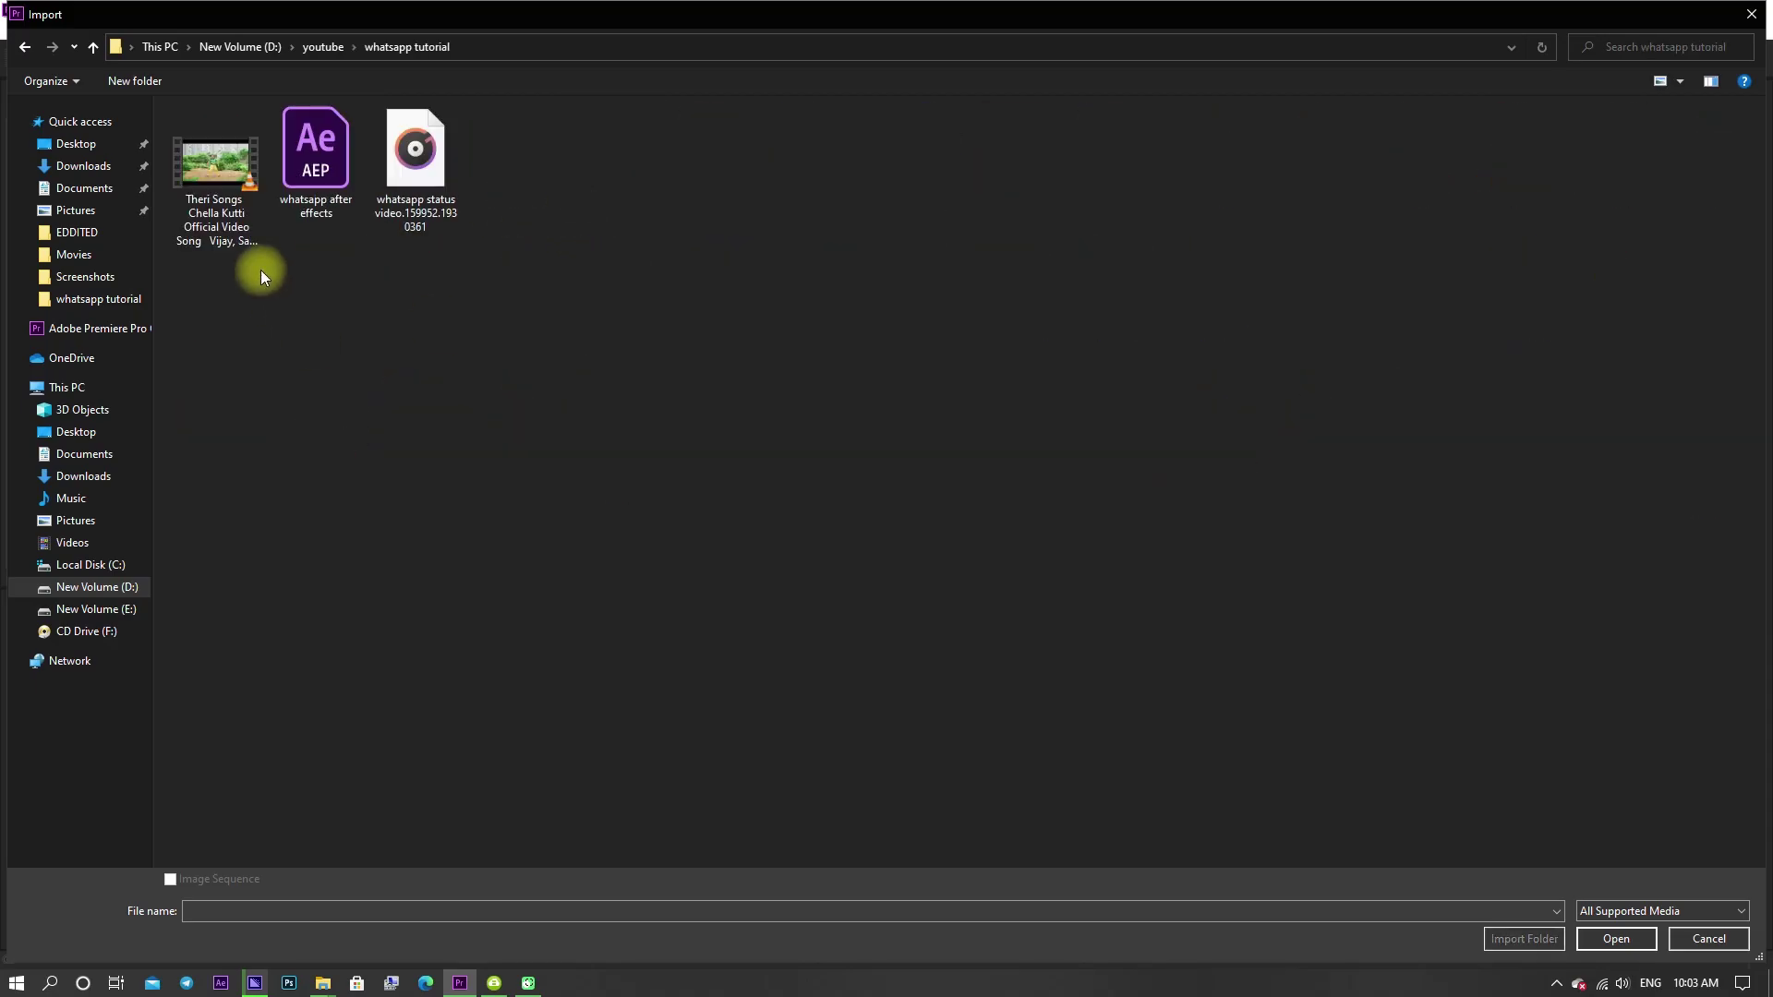
{"action": "left_click", "coordinate": [237, 230]}
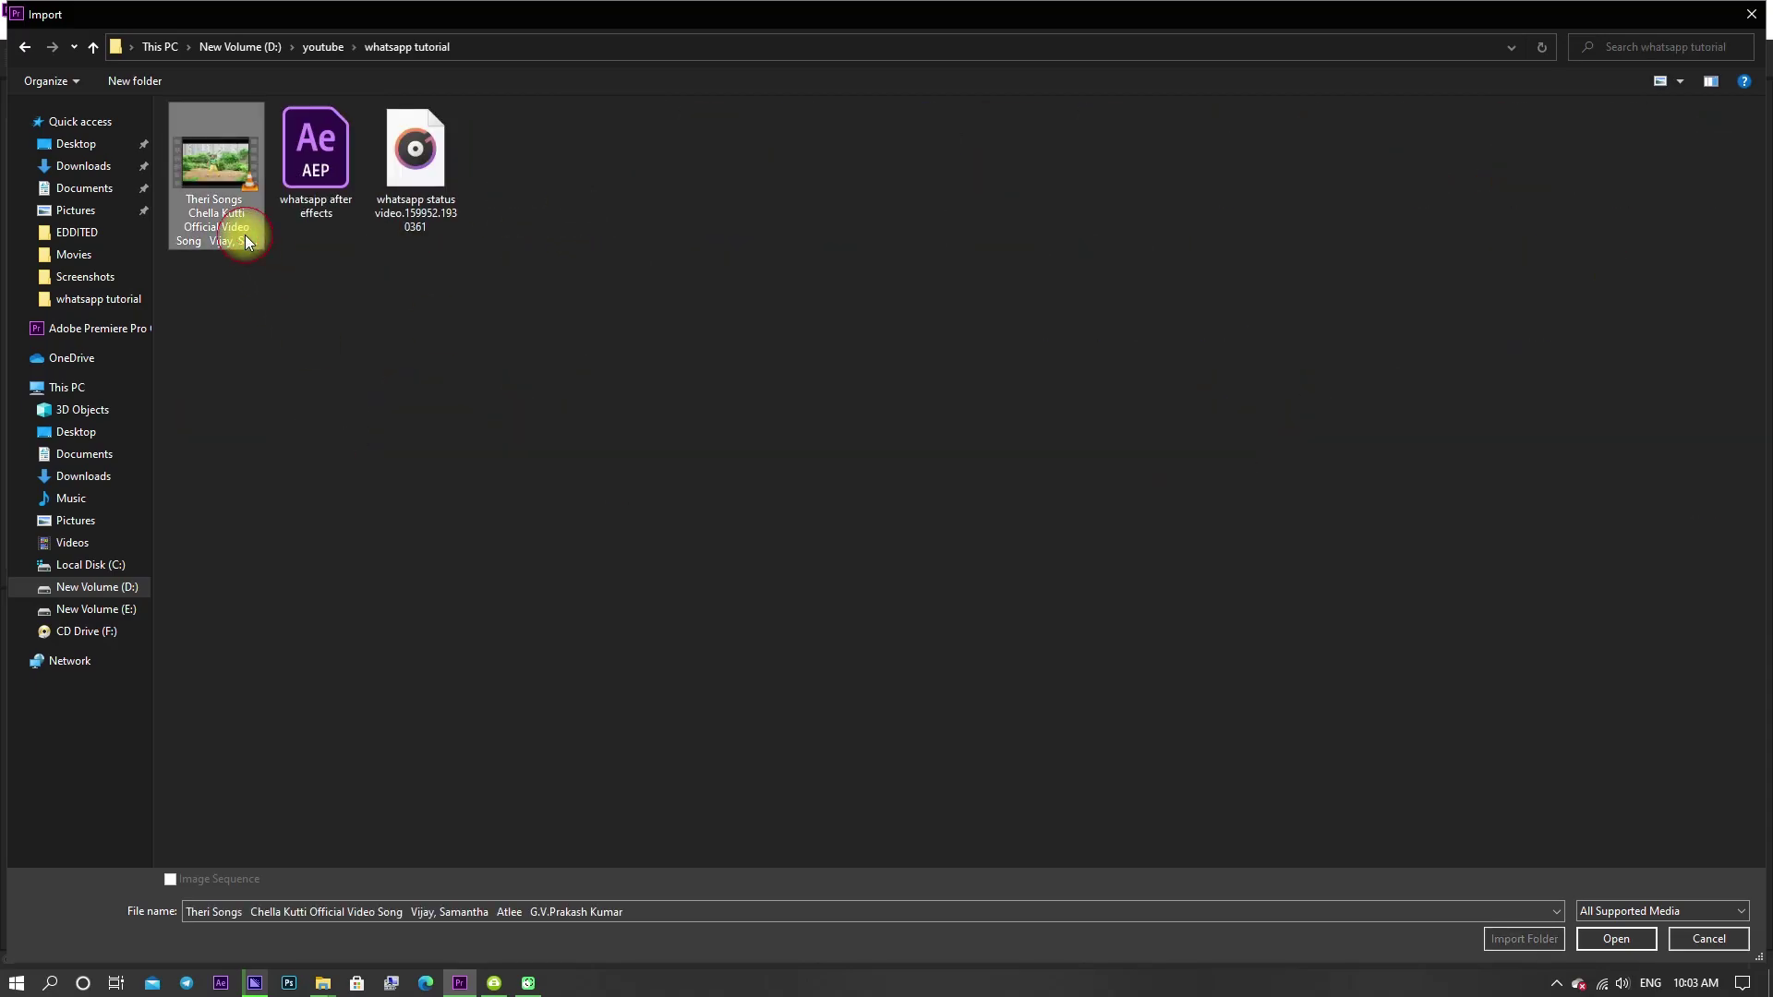
{"action": "left_click", "coordinate": [1618, 938]}
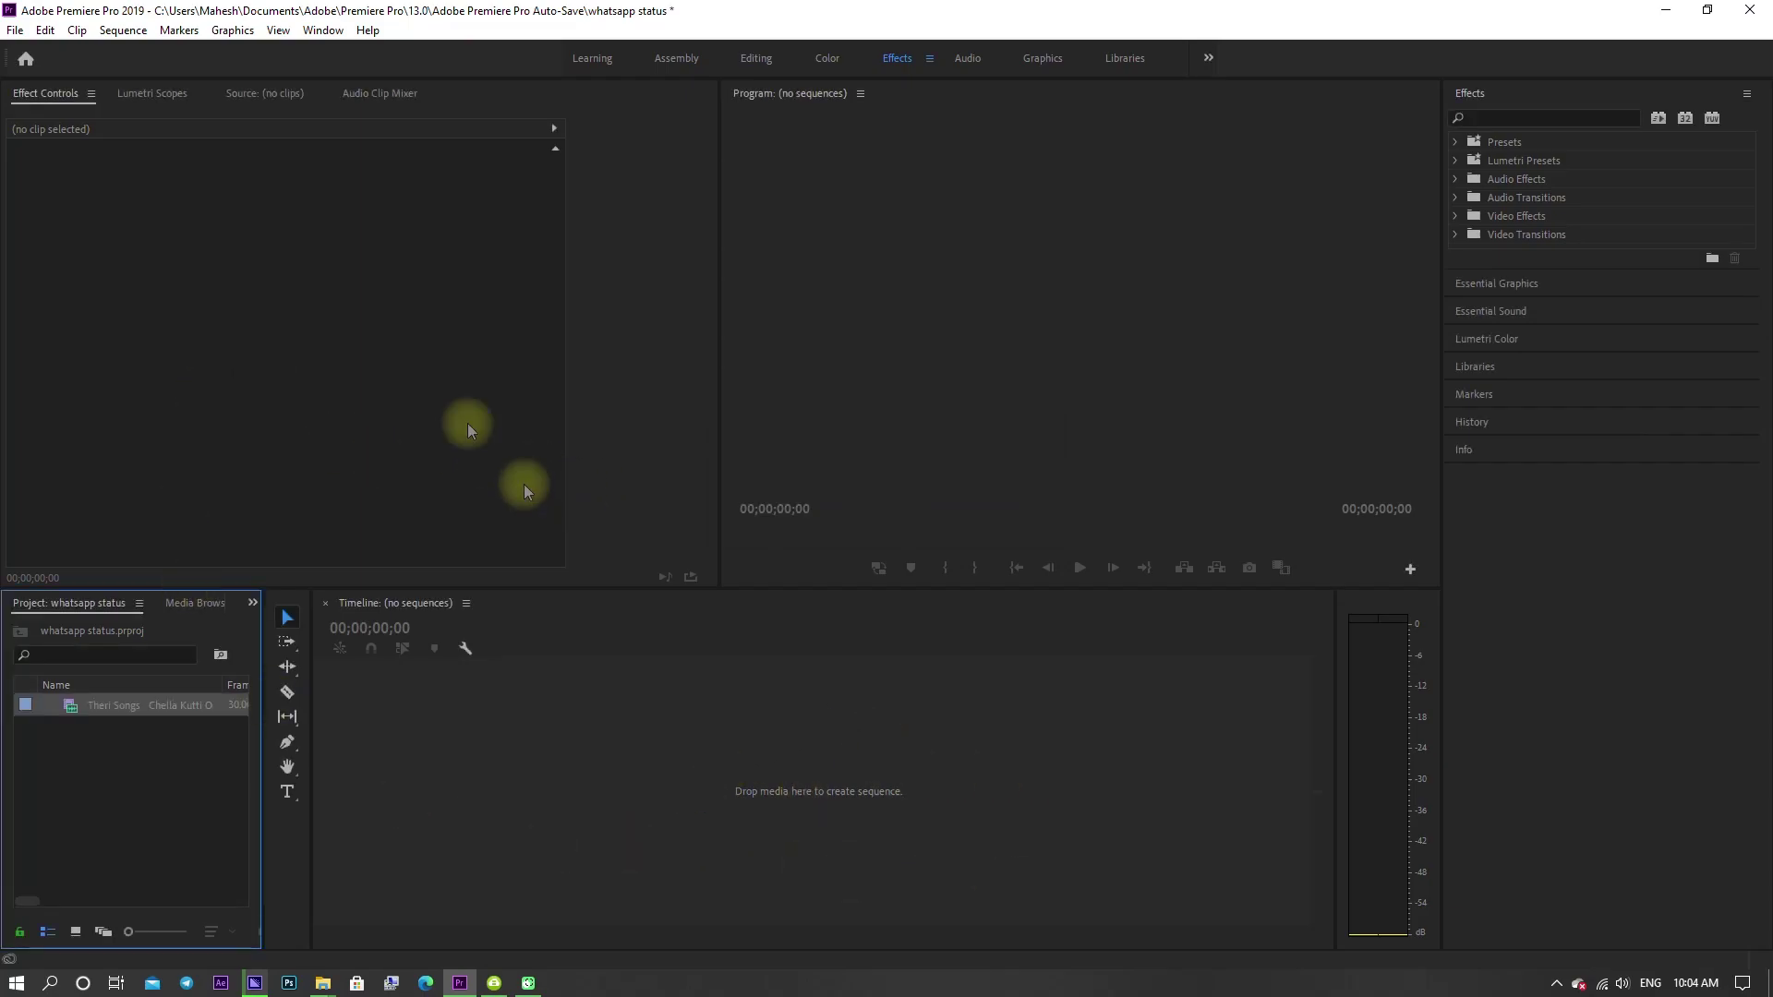
Step: Start a new sequence and switch to its custom Settings, keeping the current editing mode
{"action": "left_click", "coordinate": [15, 31]}
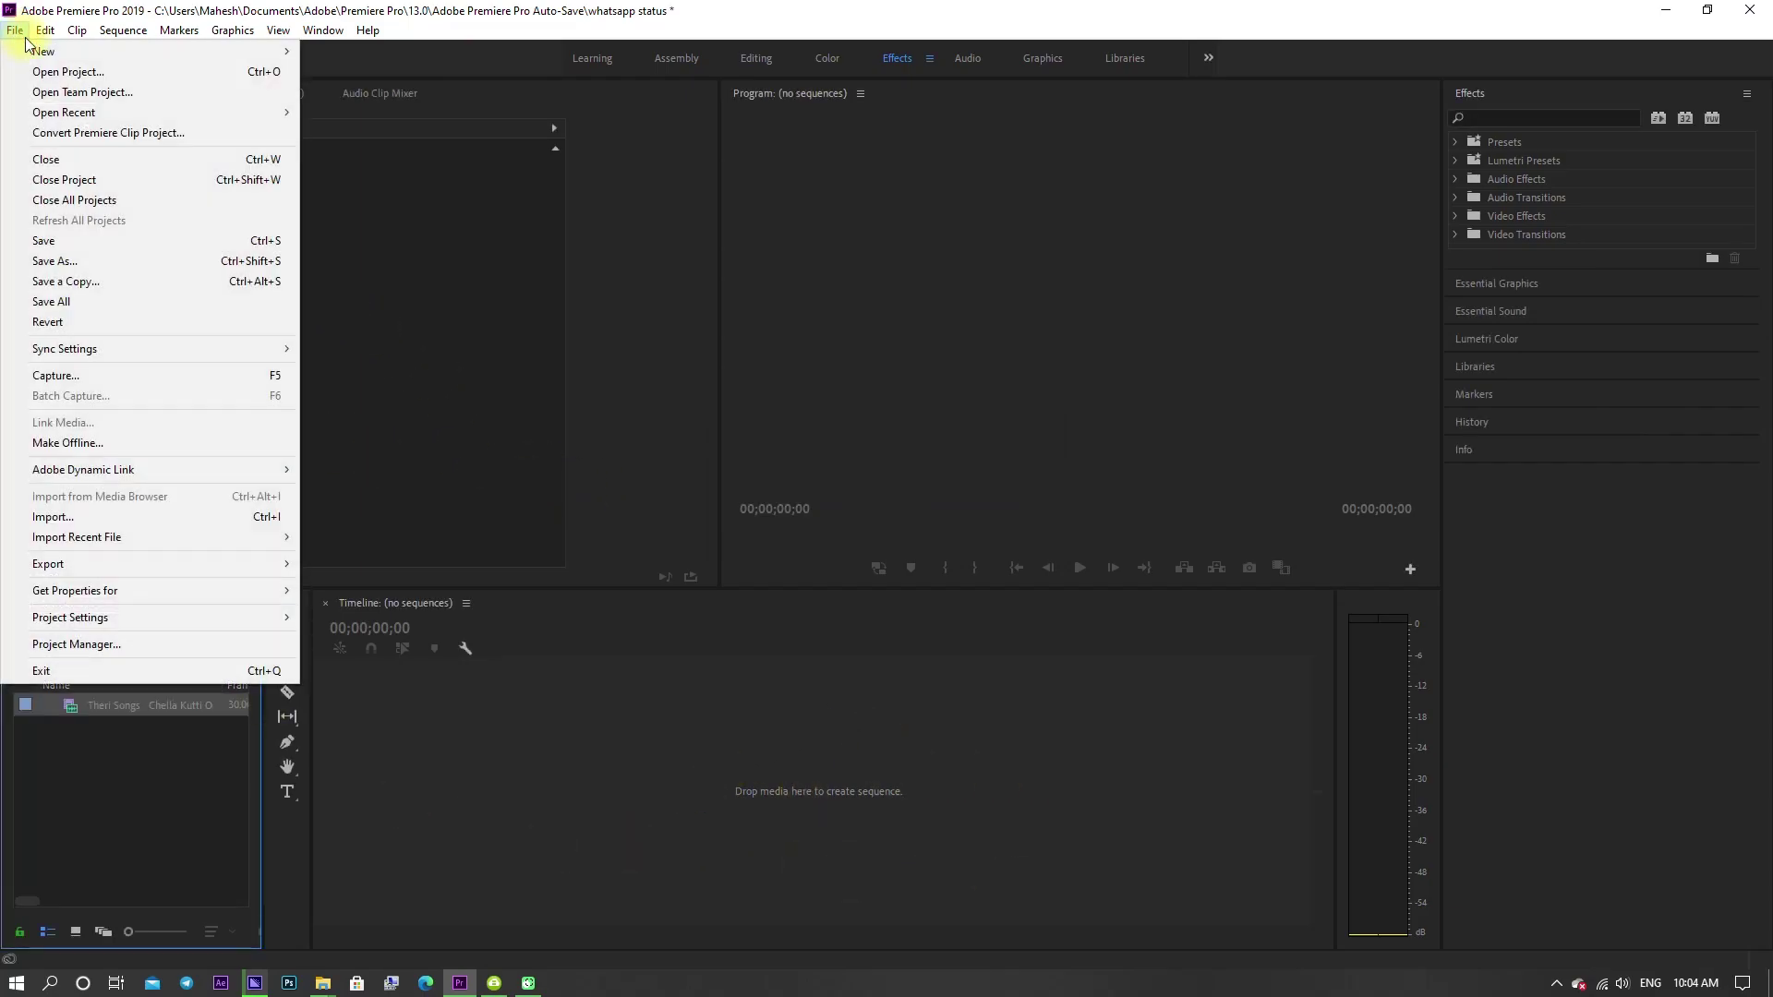
{"action": "mouse_move", "coordinate": [93, 51]}
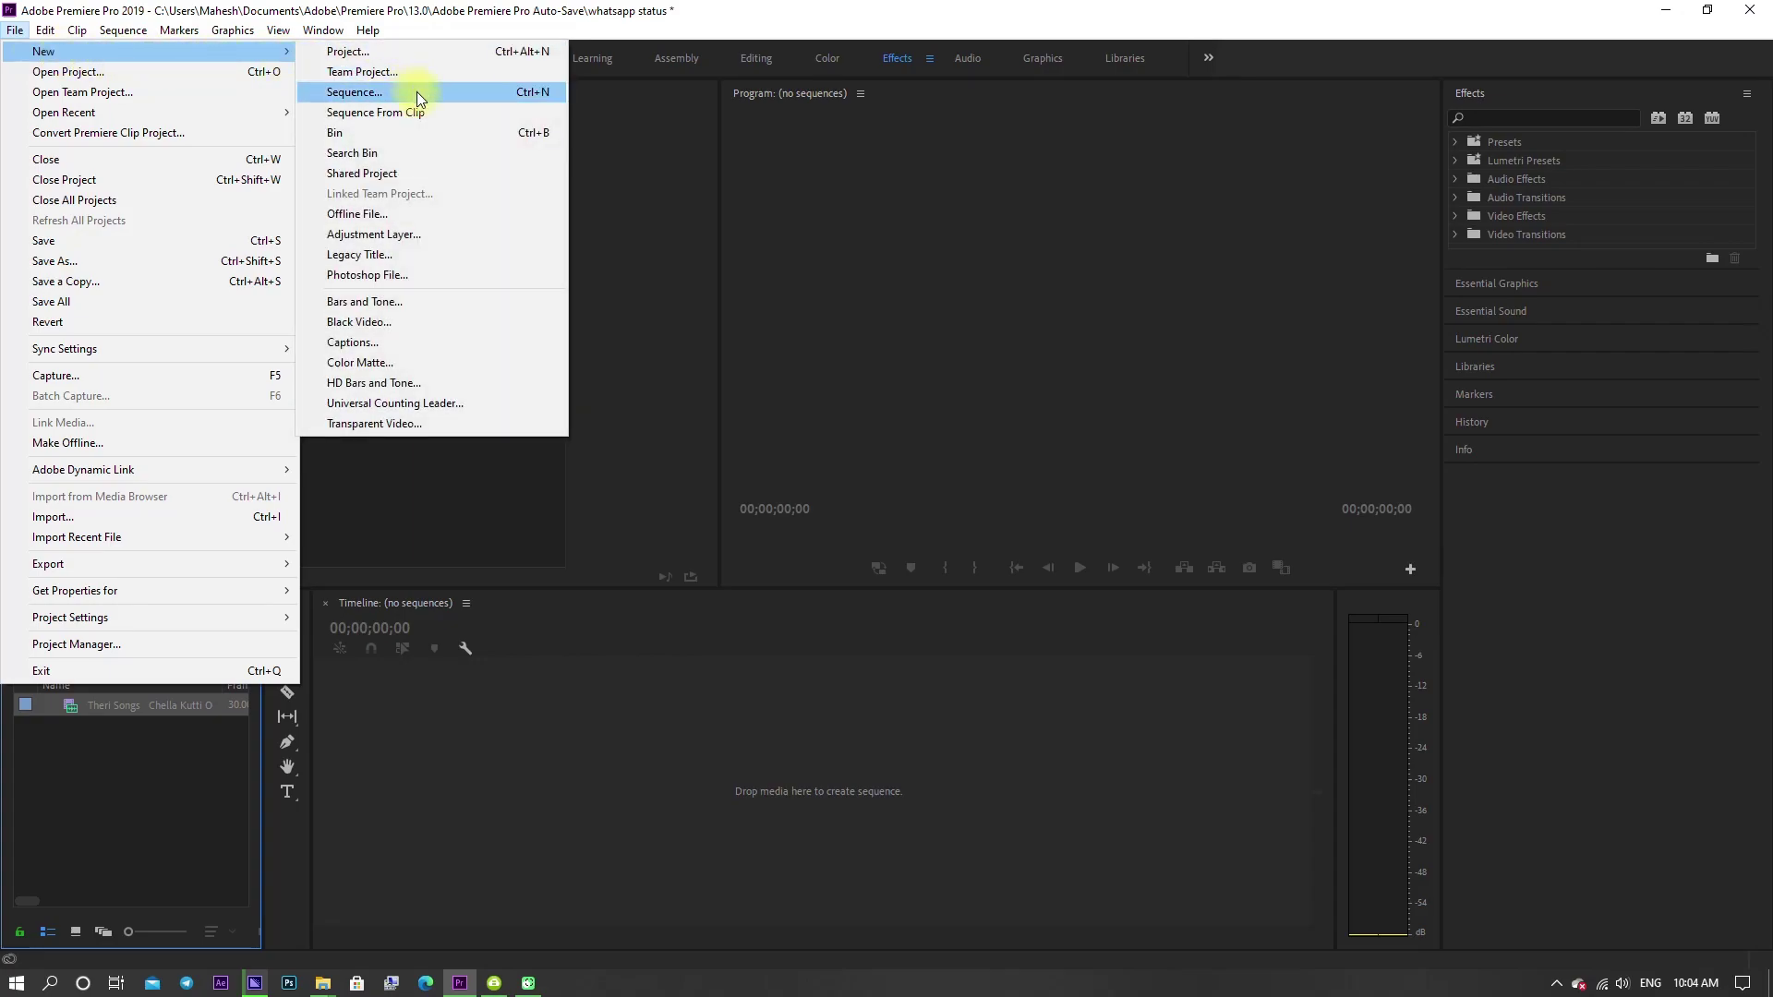
{"action": "left_click", "coordinate": [418, 91]}
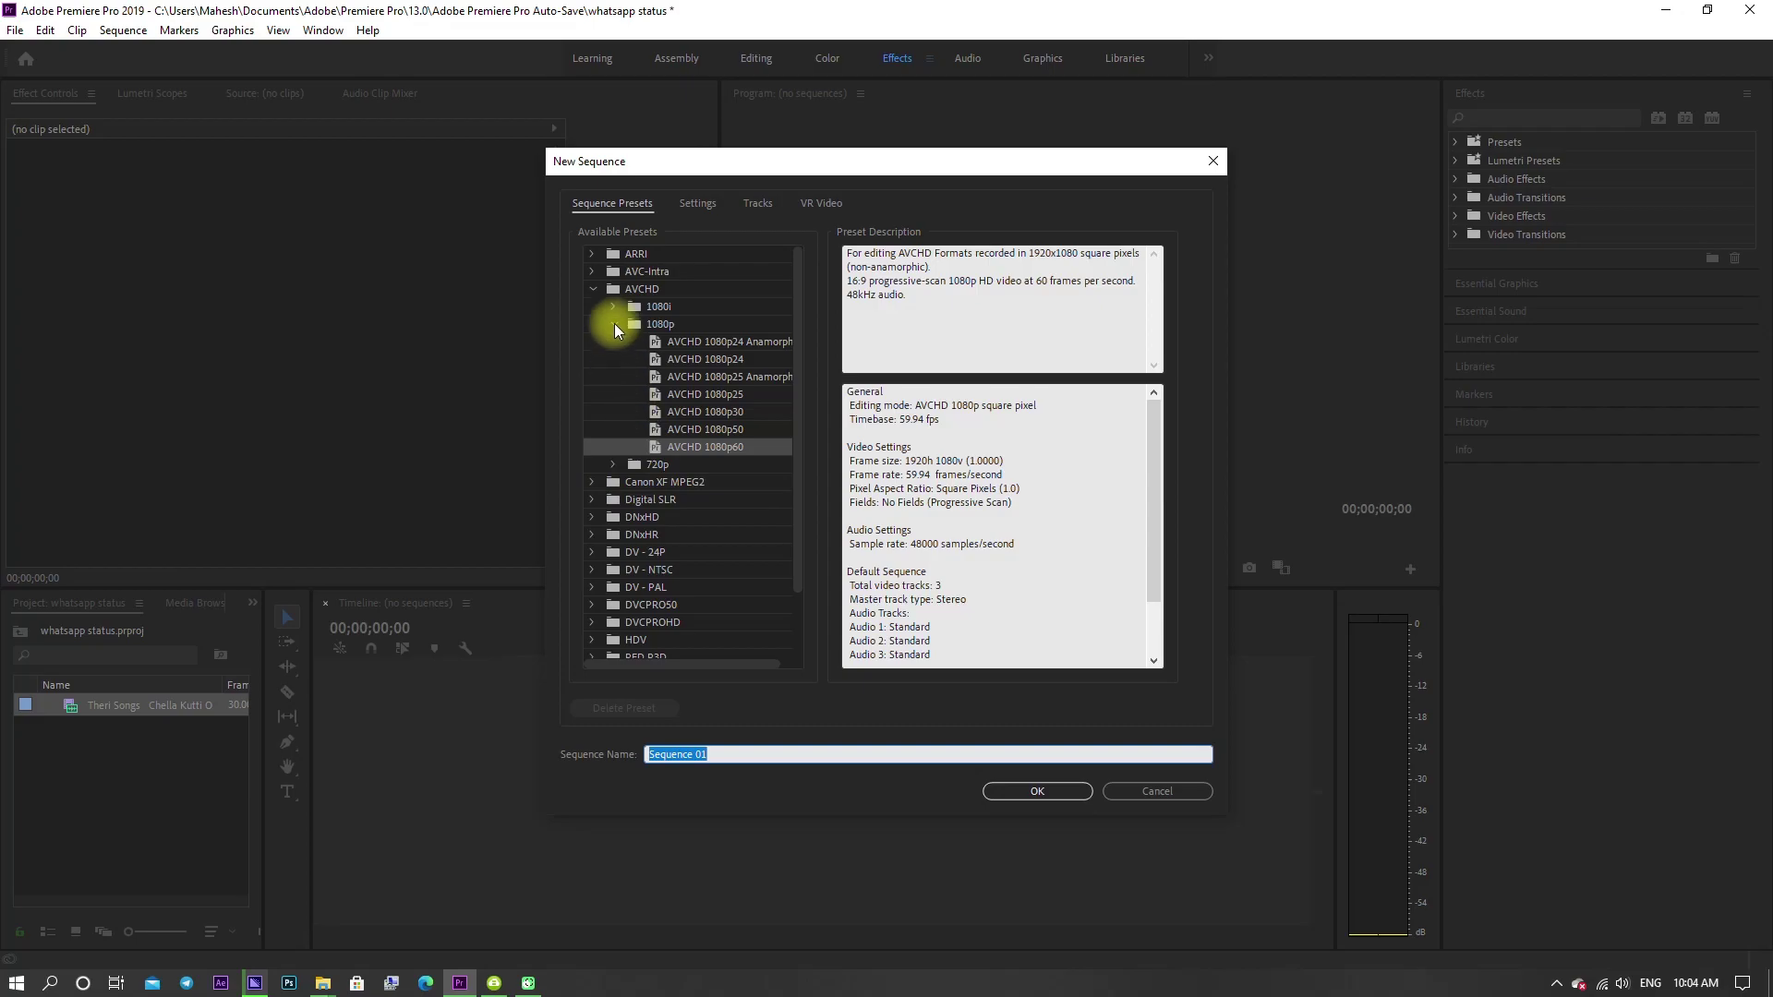
{"action": "left_click", "coordinate": [594, 291]}
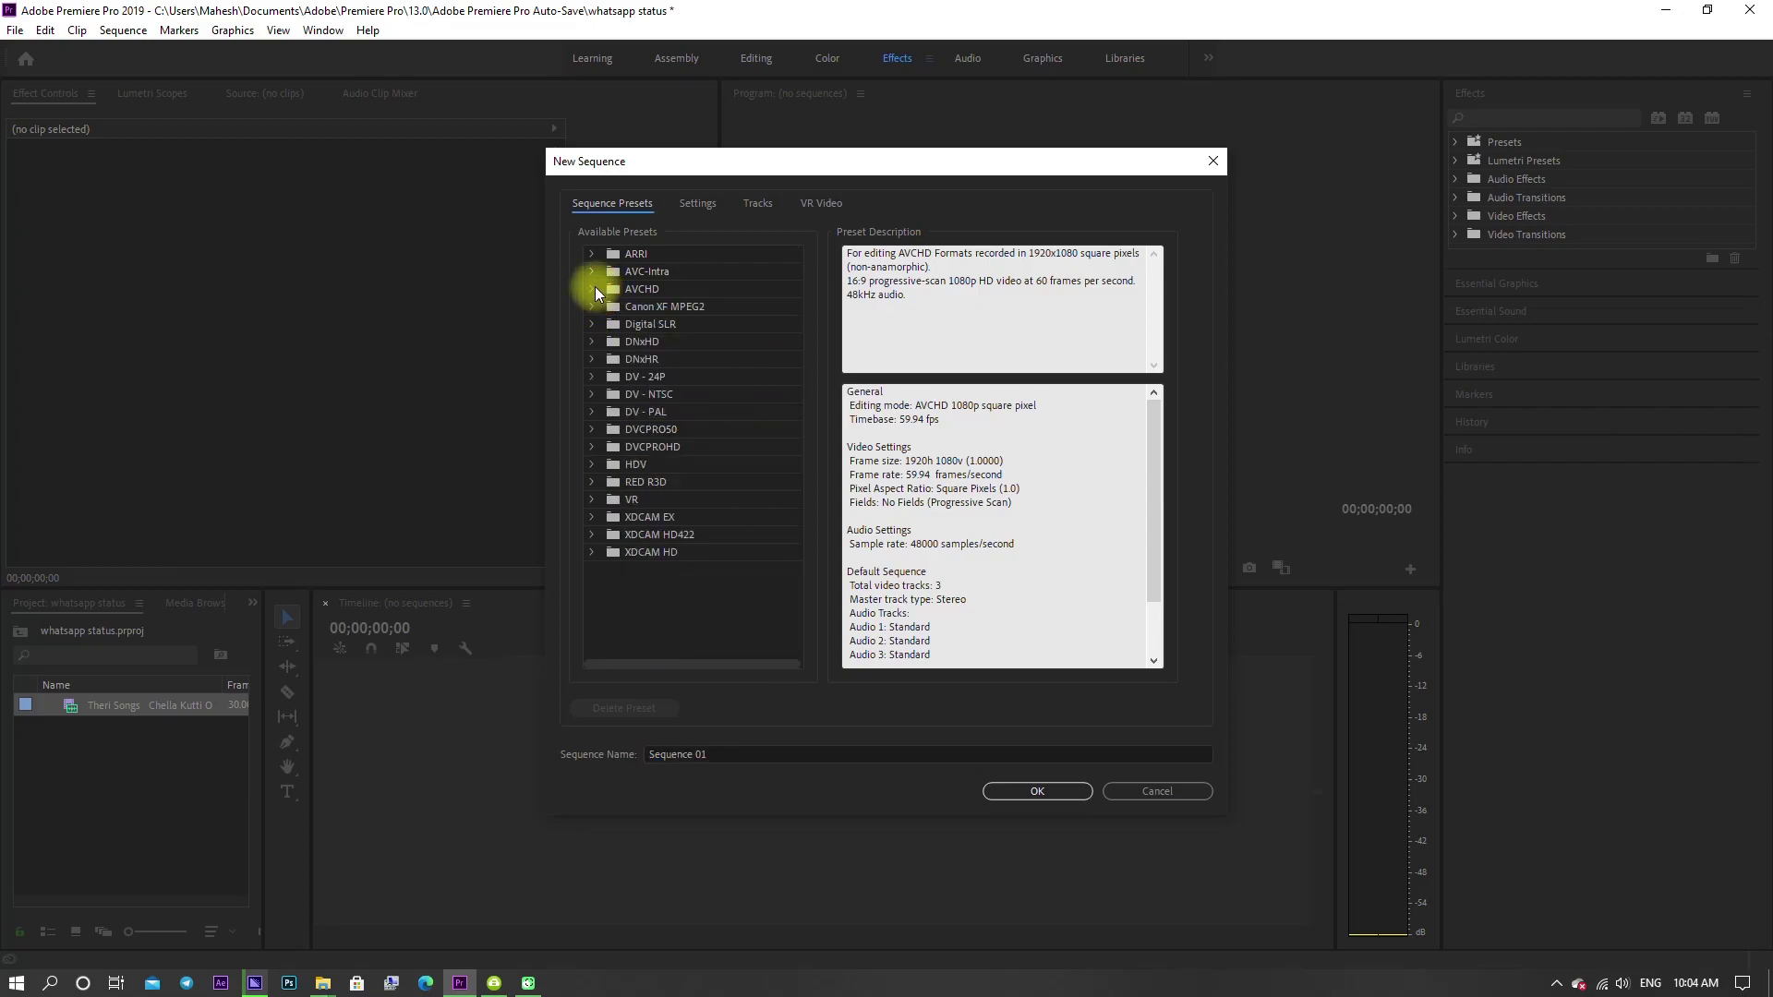
{"action": "left_click", "coordinate": [594, 290]}
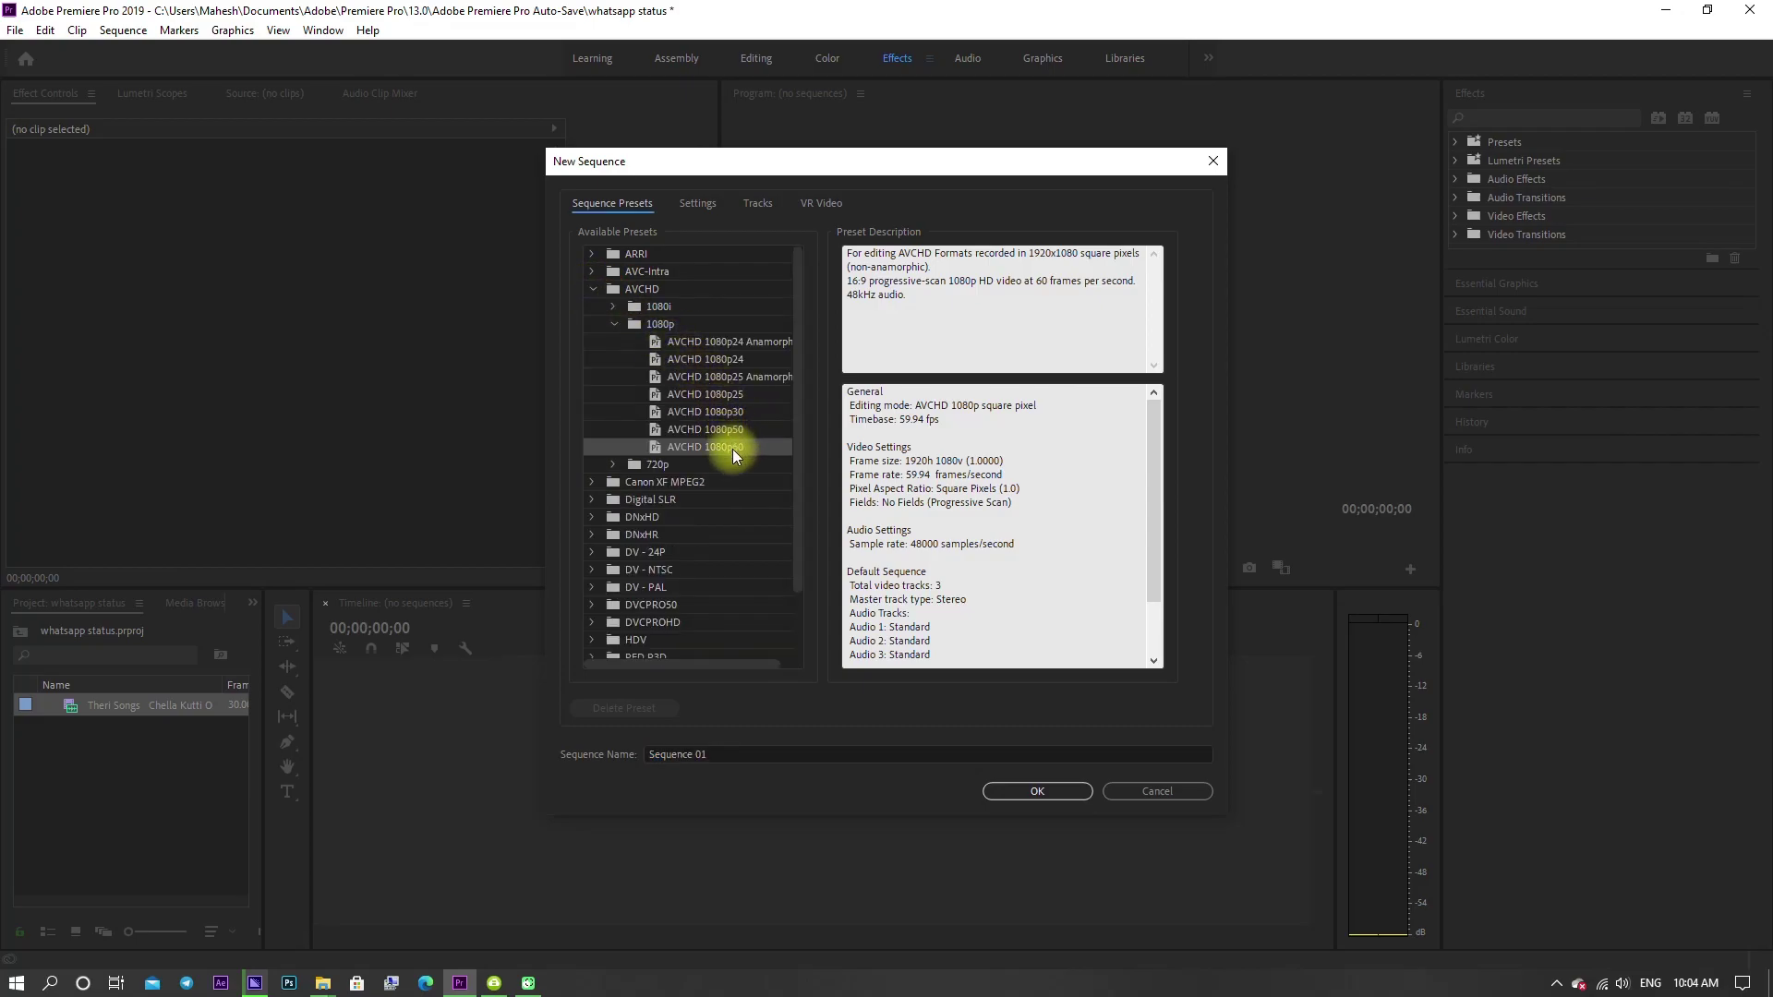
{"action": "left_click", "coordinate": [696, 211]}
{"action": "left_click", "coordinate": [822, 236]}
{"action": "scroll", "coordinate": [824, 250], "scroll_direction": "down", "scroll_amount": 3}
{"action": "left_click", "coordinate": [824, 252]}
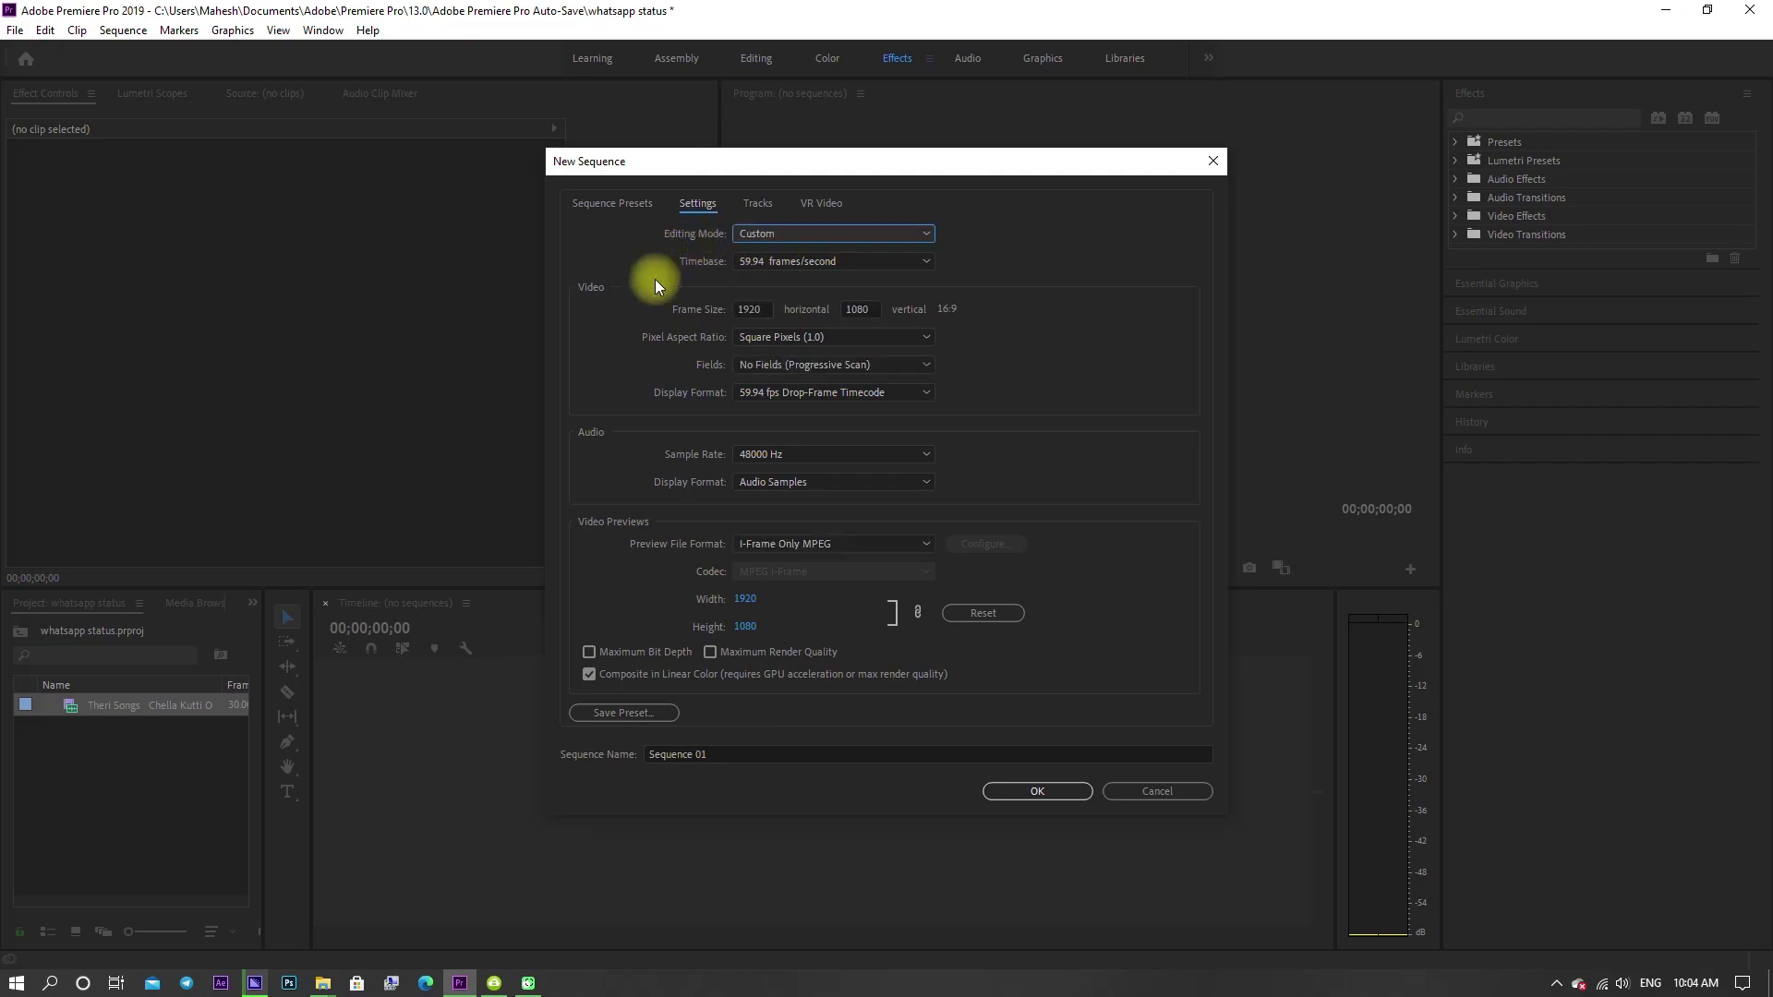
Step: Set frame size 818 × 1818, enable Maximum Bit Depth and Maximum Render Quality, and create the sequence
{"action": "left_click", "coordinate": [768, 308]}
{"action": "type", "text": "818"}
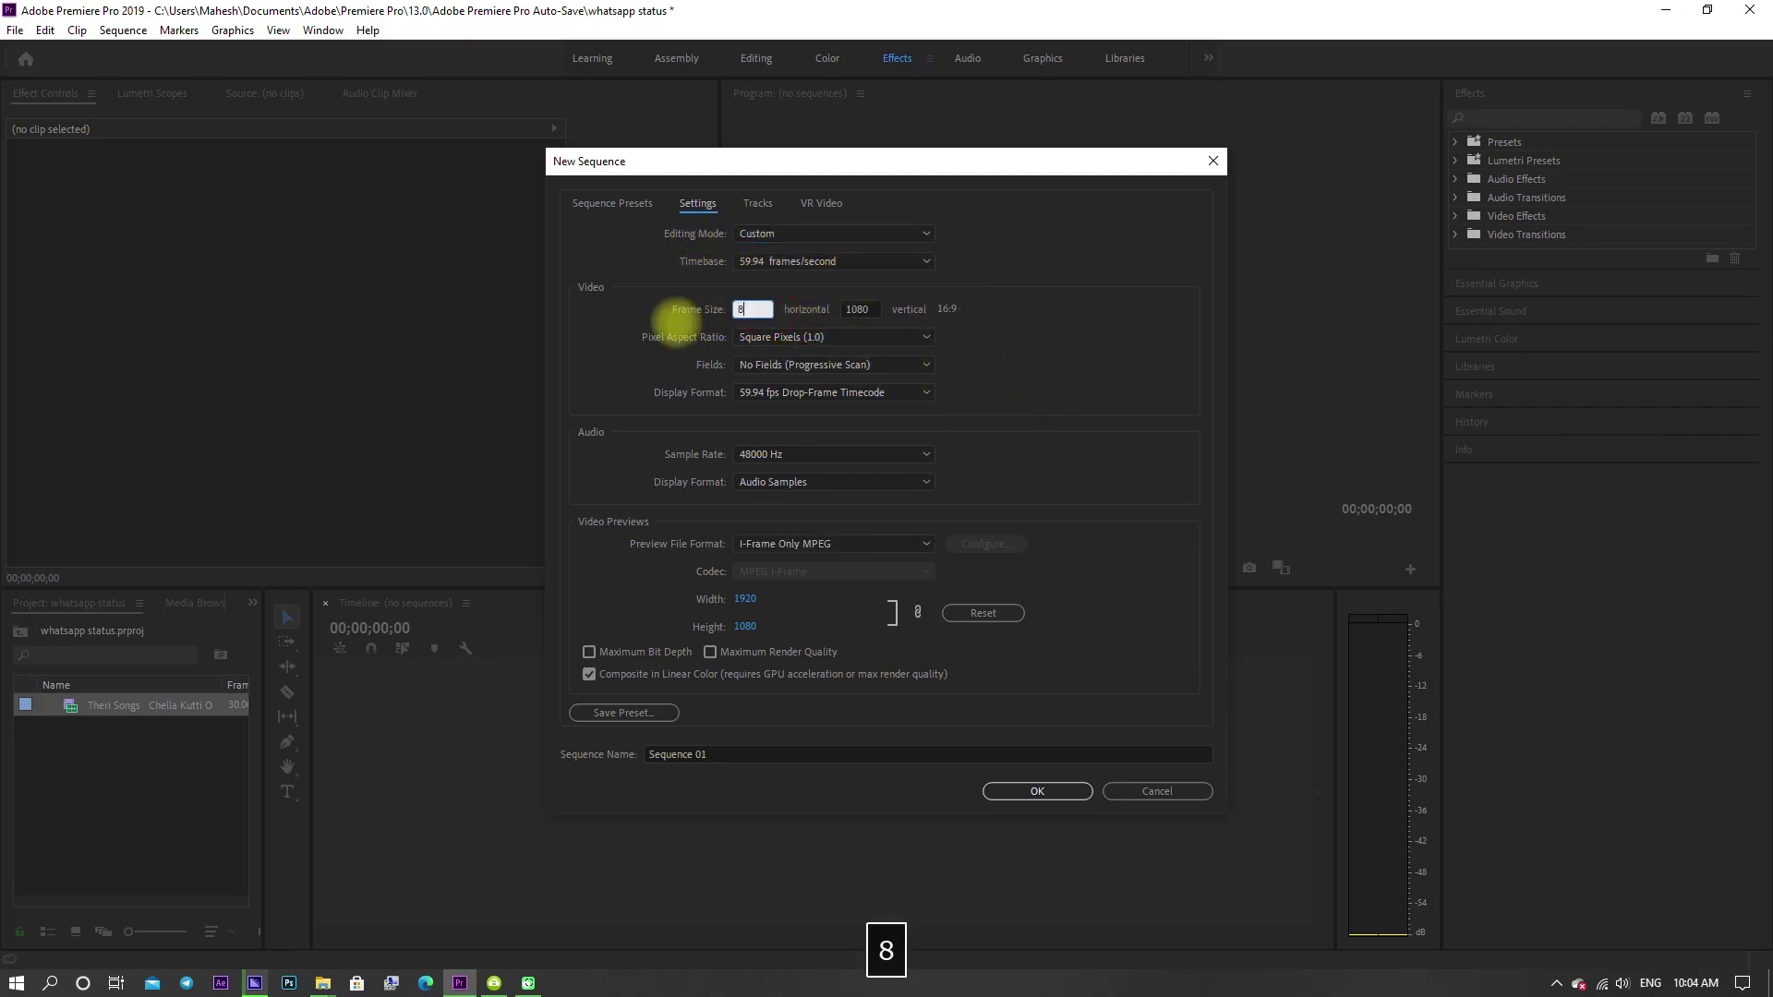
{"action": "left_click", "coordinate": [859, 310]}
{"action": "type", "text": "18"}
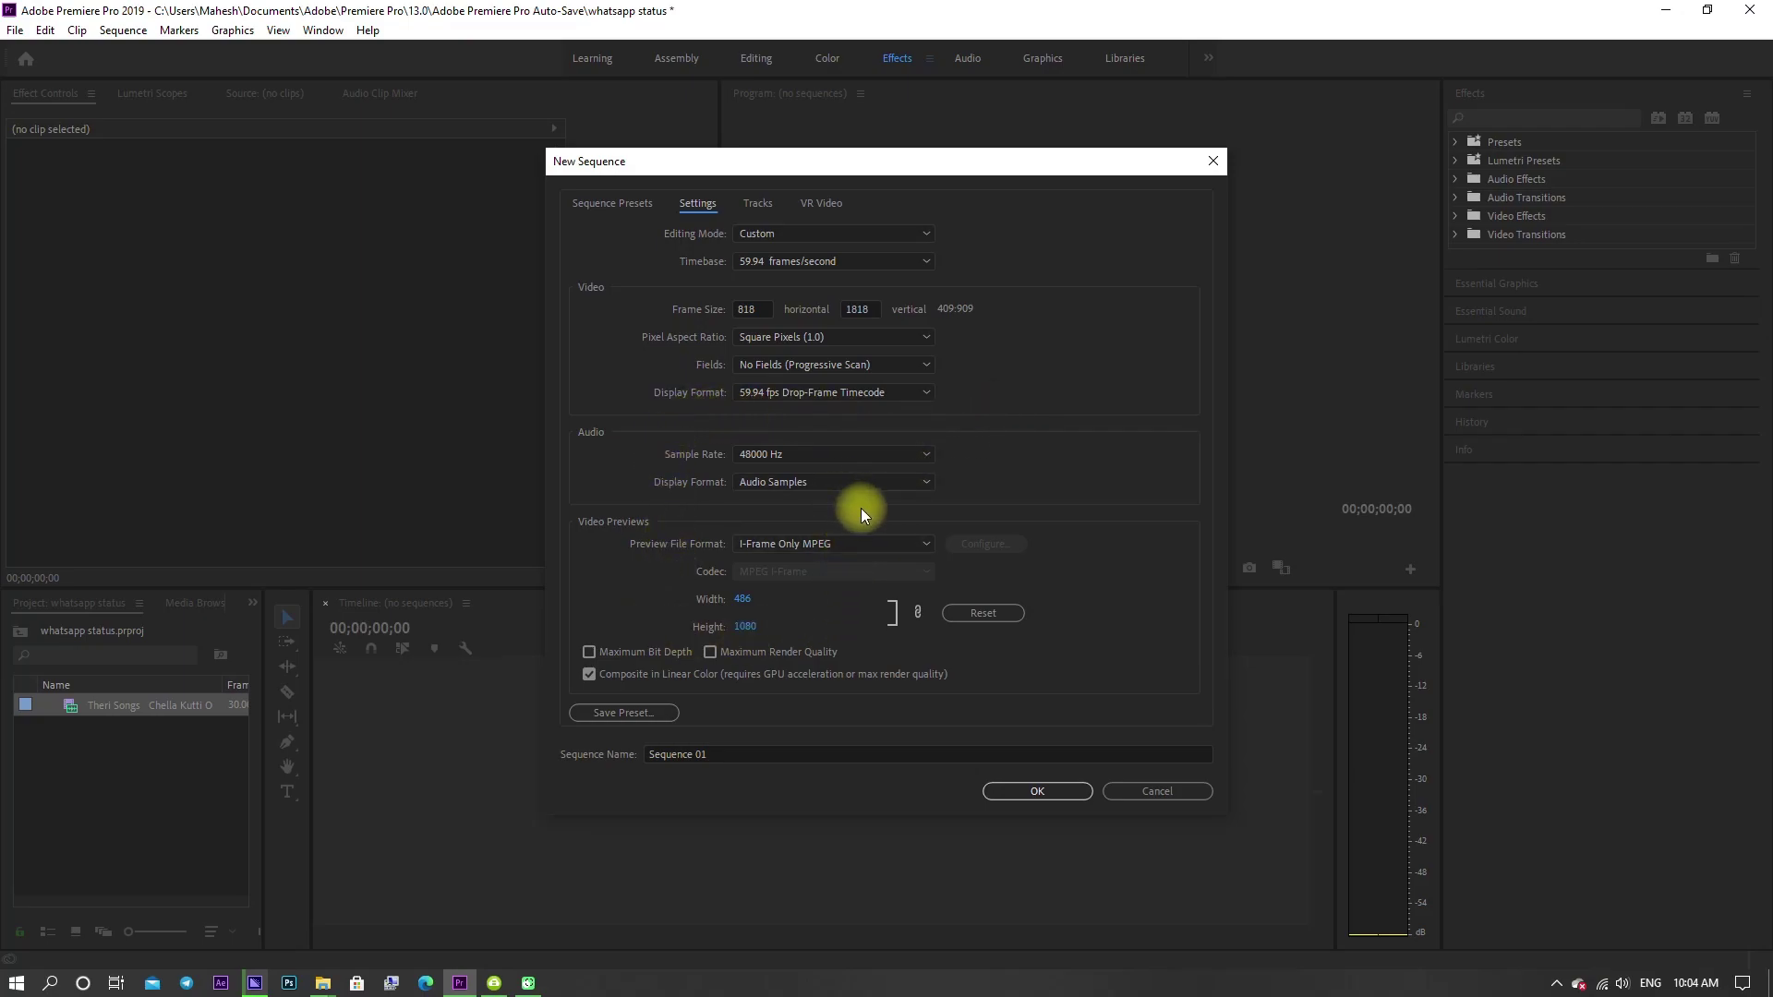
{"action": "left_click", "coordinate": [711, 653]}
{"action": "left_click", "coordinate": [1032, 532]}
{"action": "left_click", "coordinate": [675, 652]}
{"action": "left_click", "coordinate": [1064, 523]}
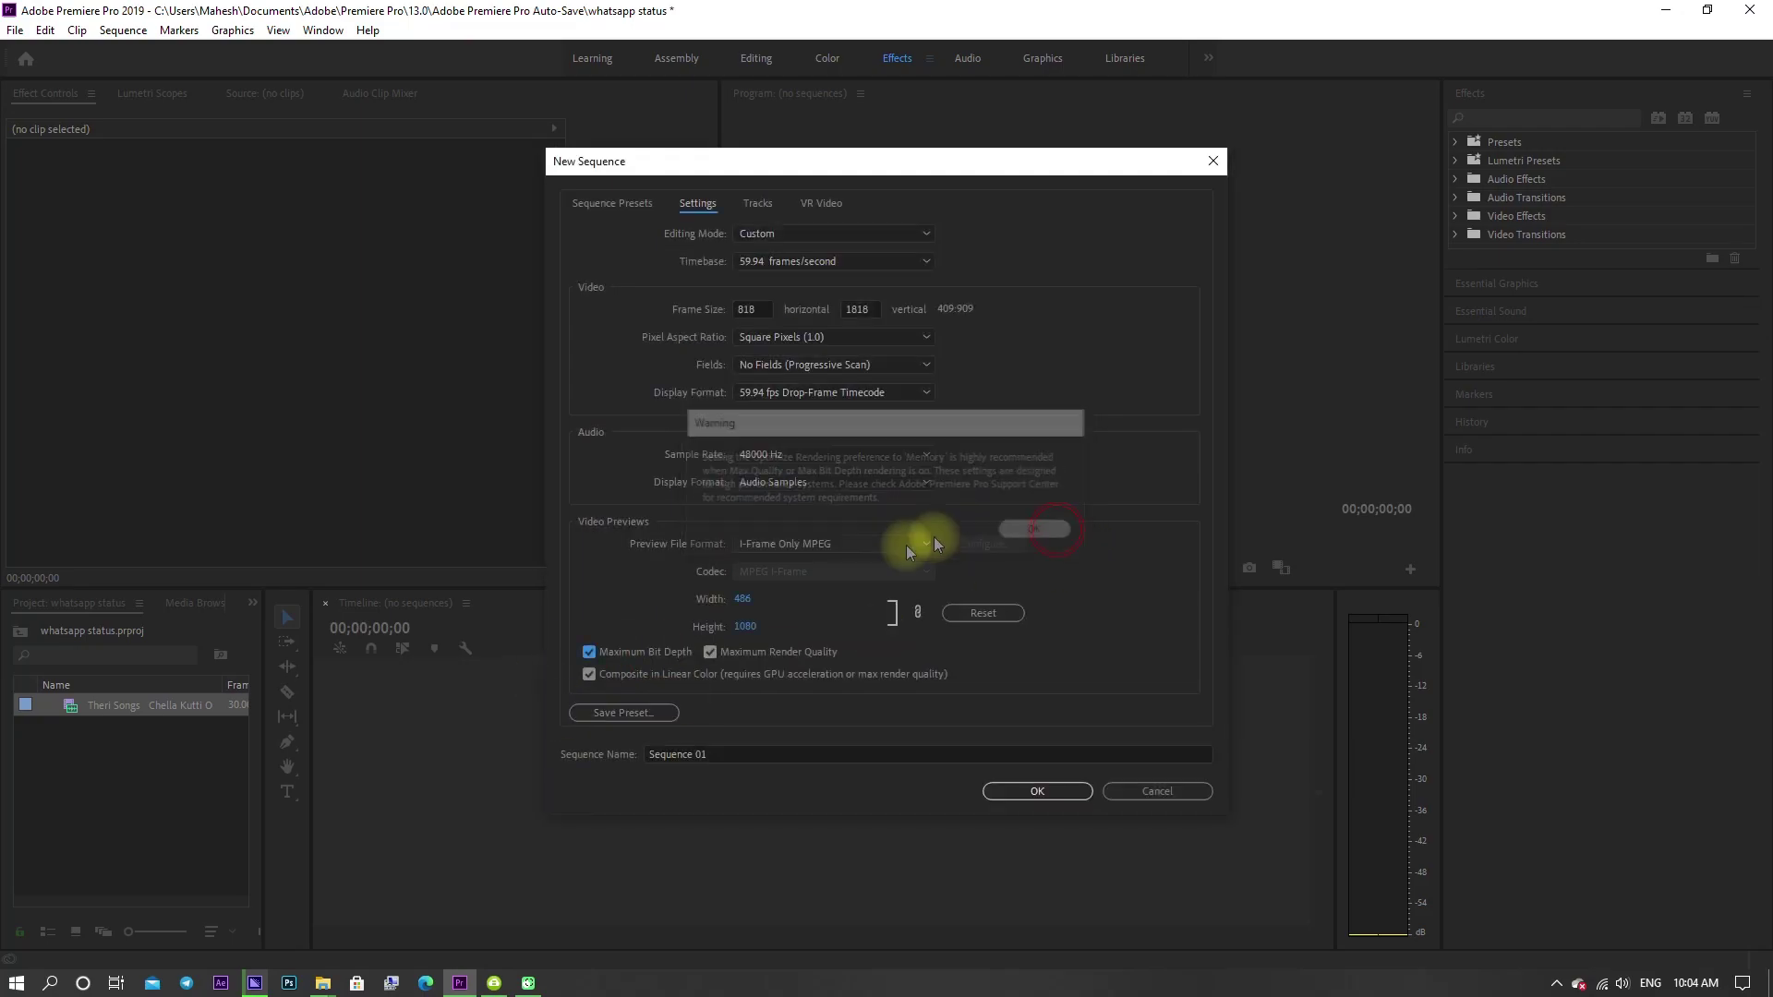
{"action": "left_click", "coordinate": [1030, 796]}
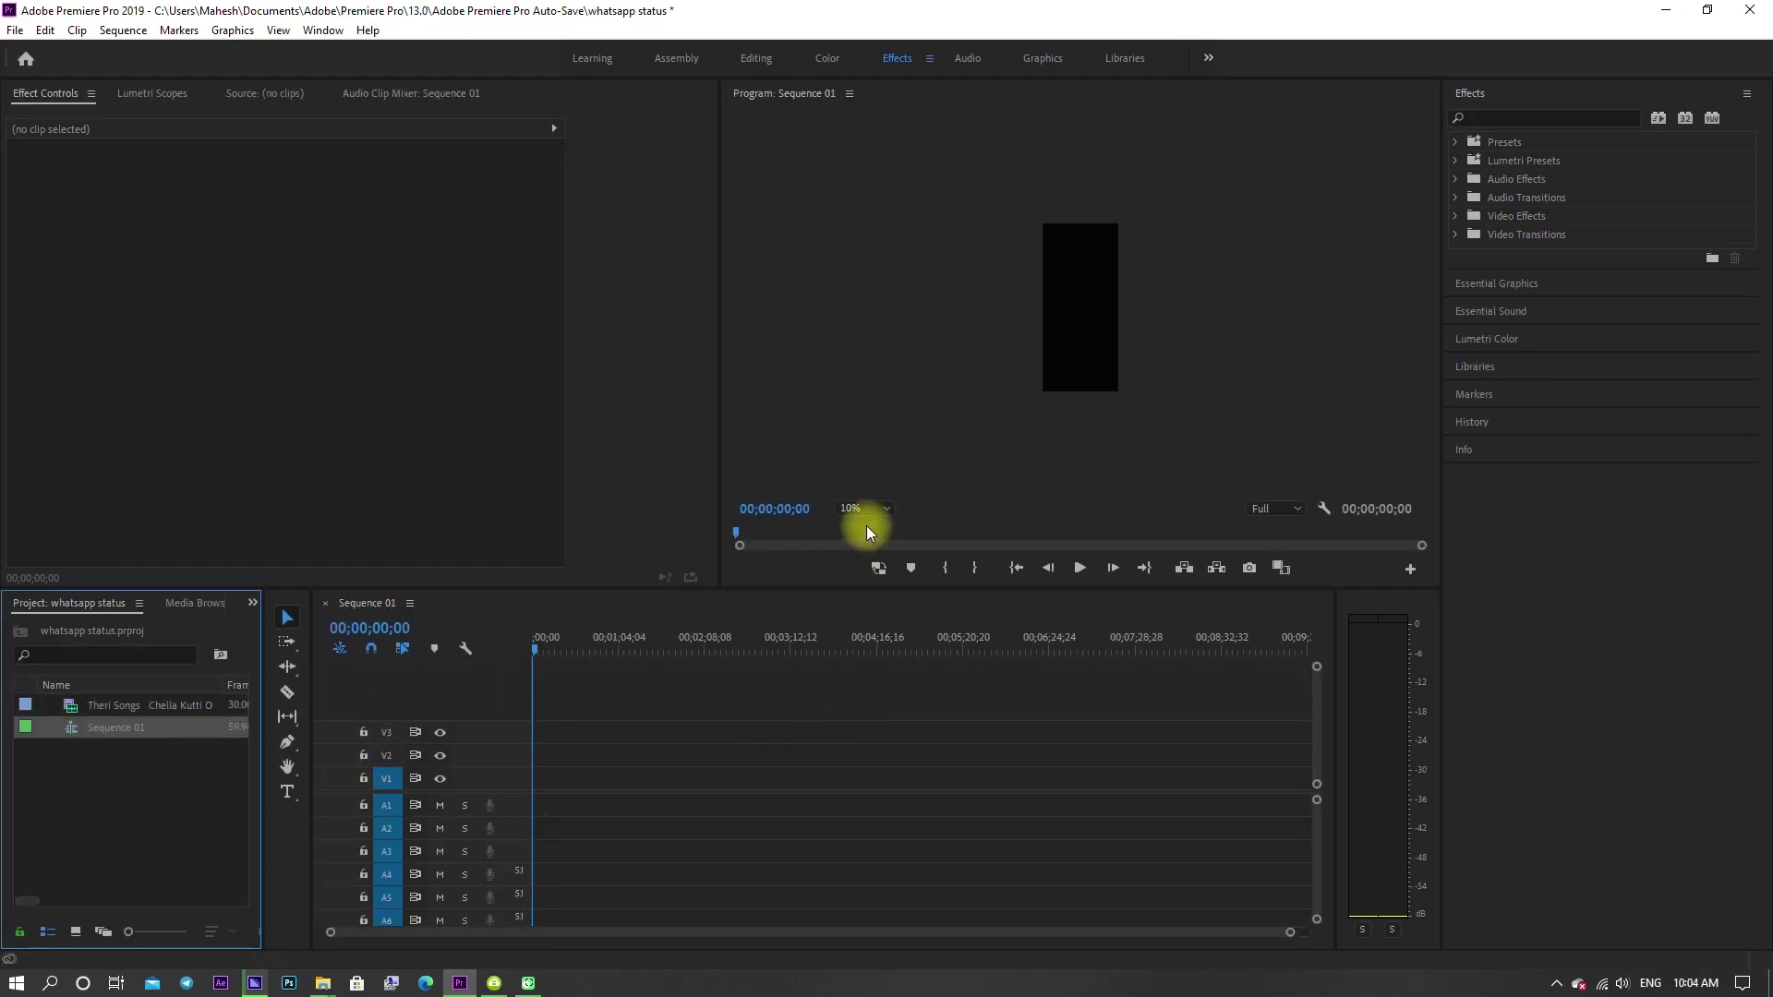
Step: Add the Theri Songs clip to Sequence 01, keeping the existing vertical sequence settings
{"action": "left_click", "coordinate": [130, 706]}
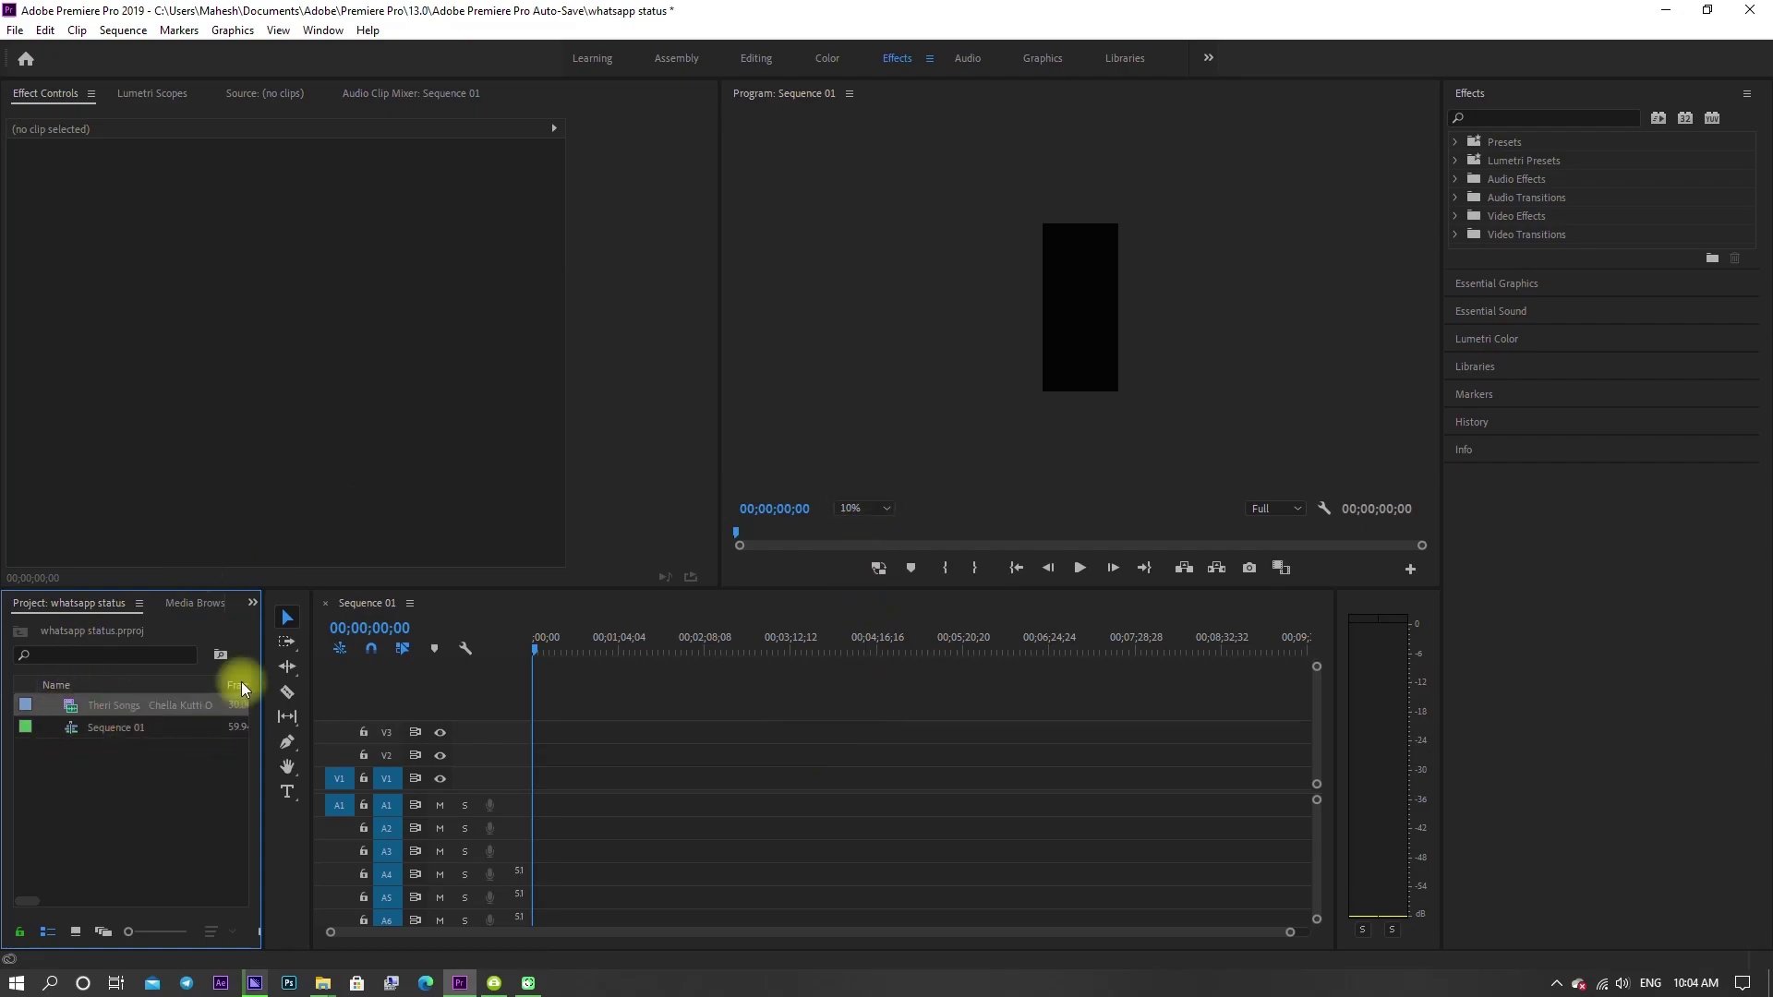
{"action": "left_click_drag", "start_coordinate": [170, 705], "coordinate": [532, 796]}
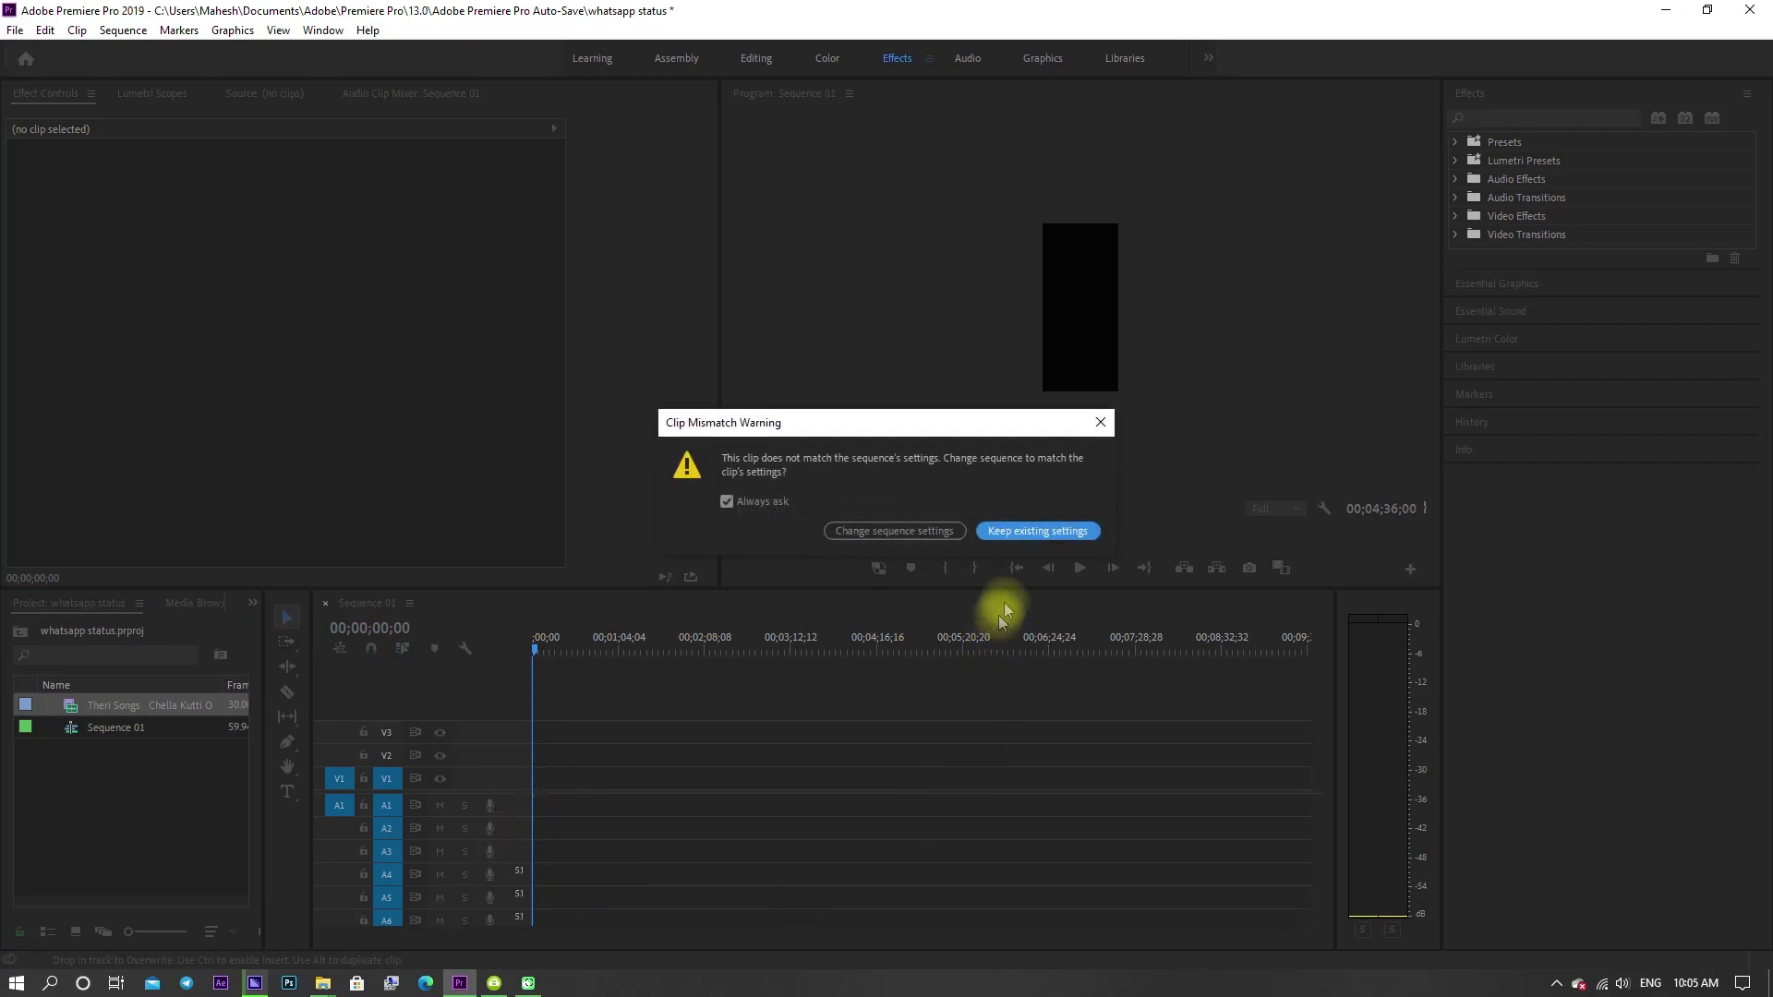
{"action": "left_click", "coordinate": [1036, 532]}
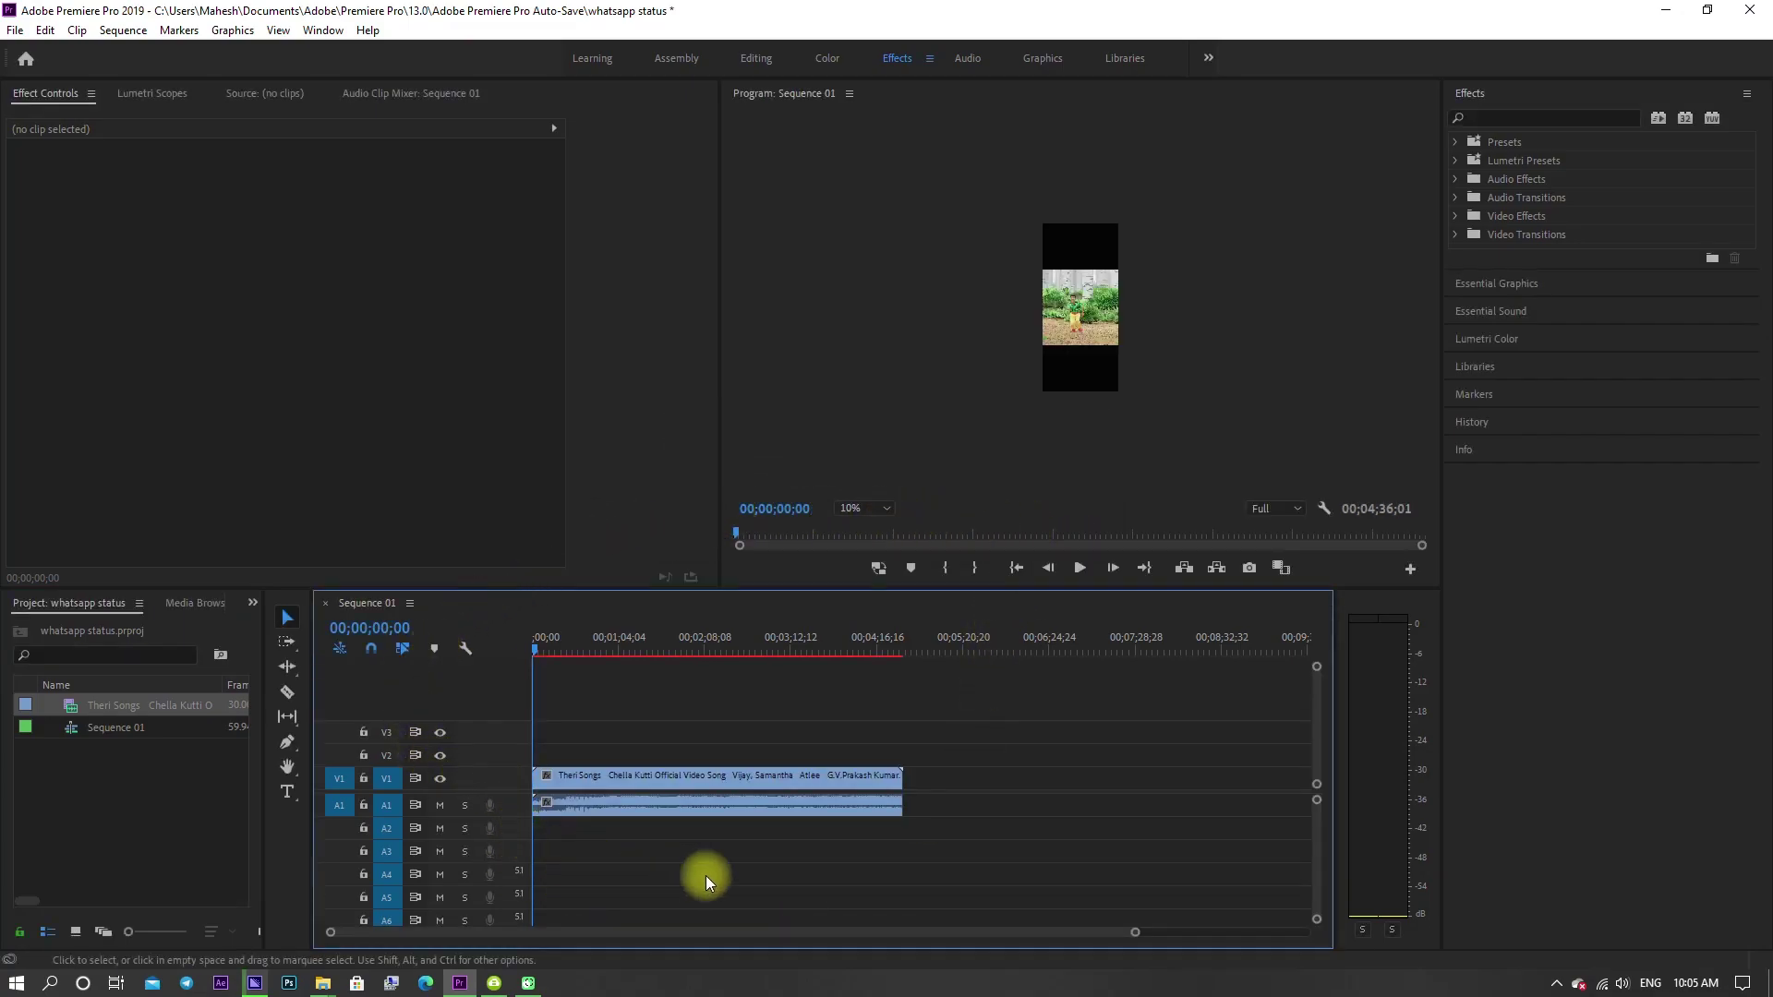
Step: Set the clip's Motion Rotation to 90° in Effect Controls
{"action": "left_click", "coordinate": [595, 776]}
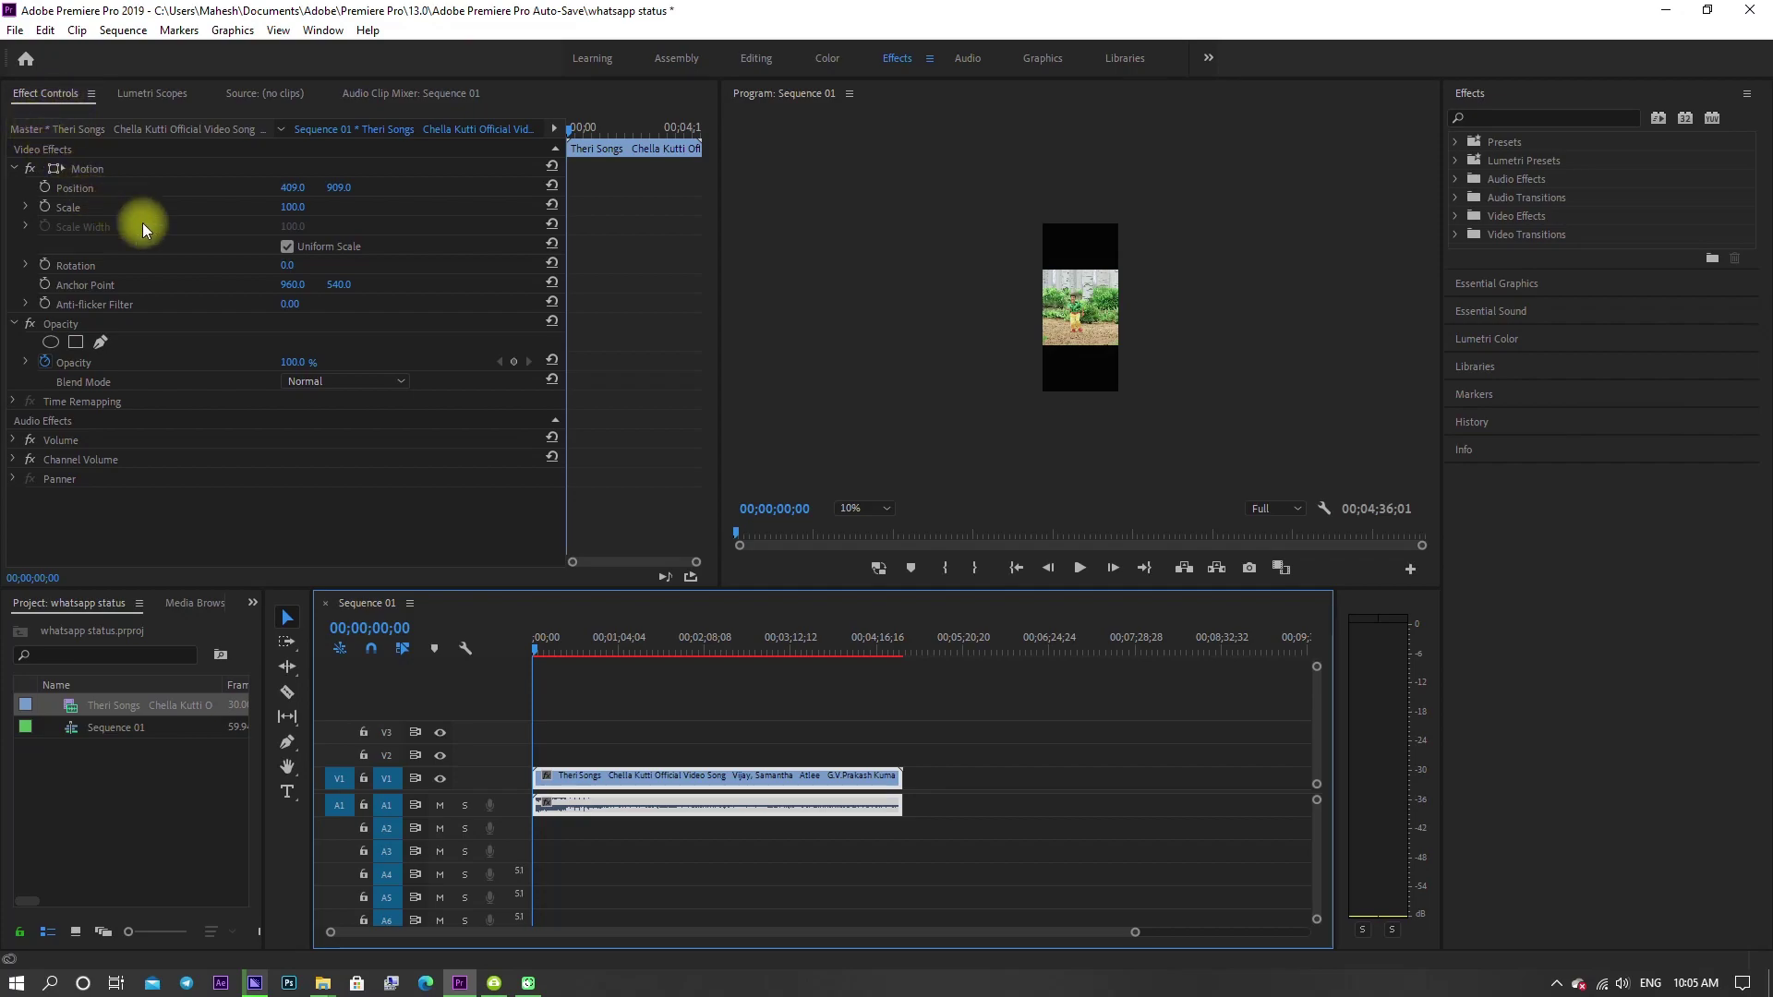
{"action": "left_click", "coordinate": [296, 265]}
{"action": "type", "text": "9"}
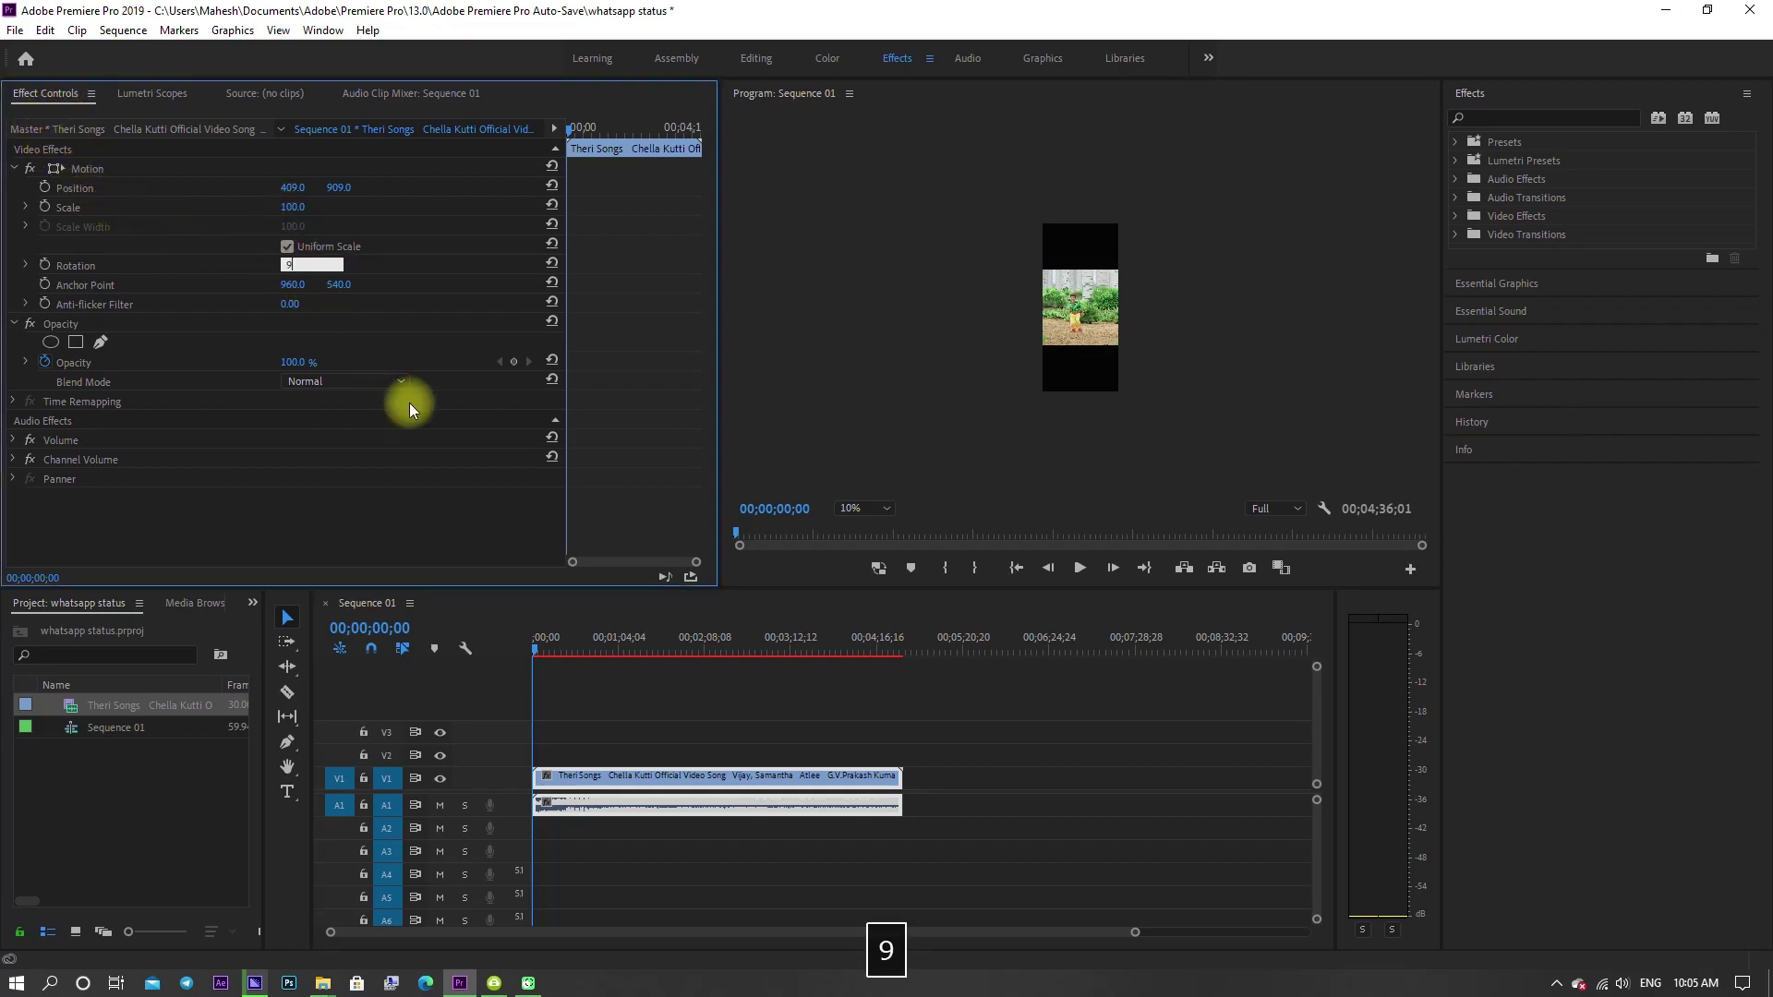
{"action": "type", "text": "0"}
{"action": "left_click", "coordinate": [406, 545]}
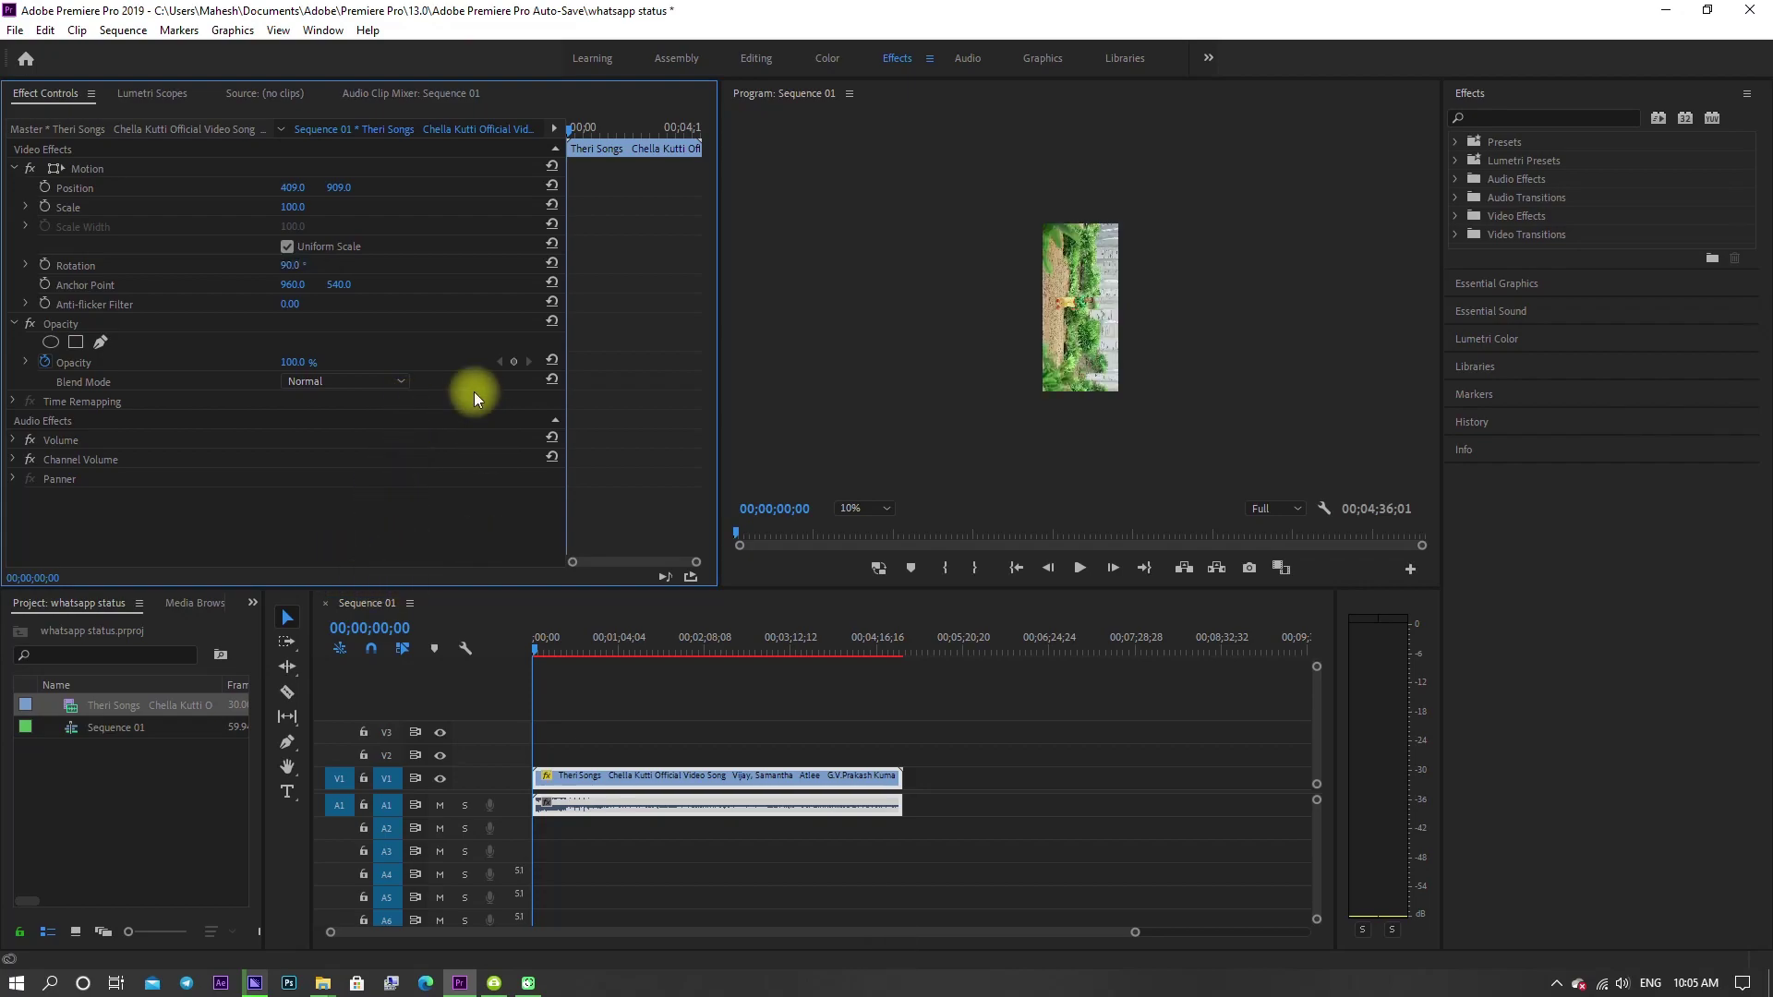
{"action": "left_click", "coordinate": [532, 653]}
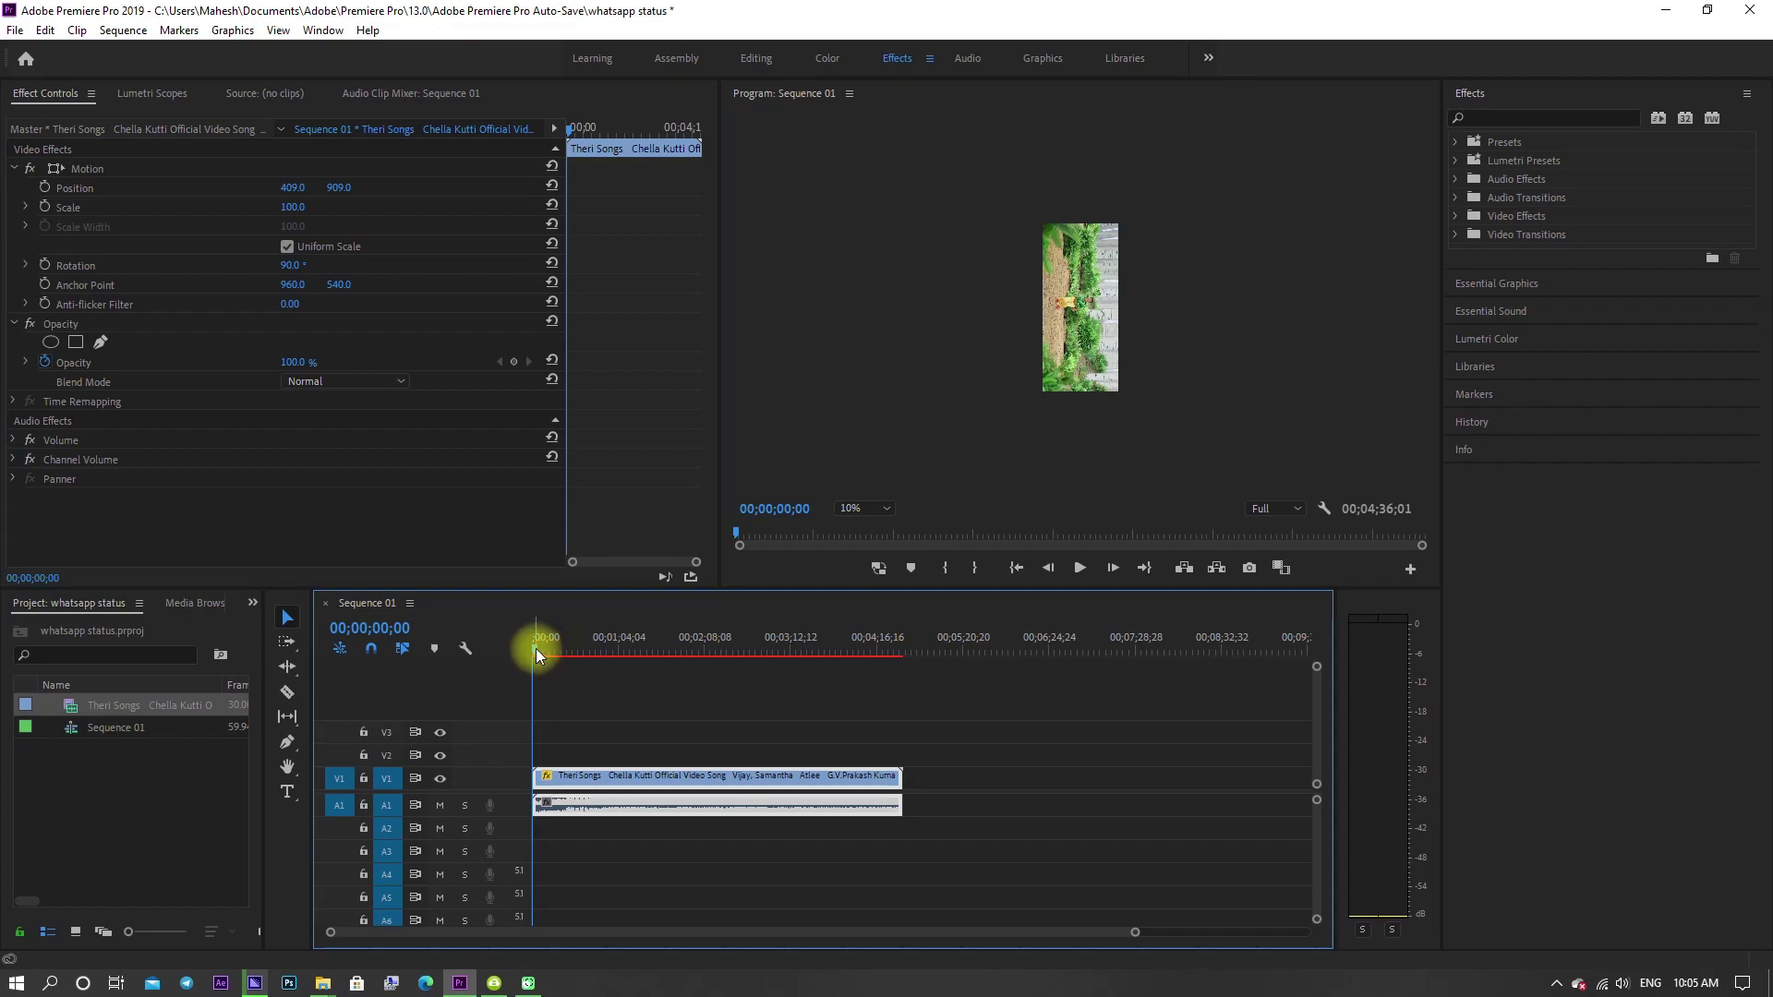
Step: Split the clip at 52;36, delete the earlier part, and slide the rest to the sequence start
{"action": "left_click_drag", "start_coordinate": [535, 653], "coordinate": [601, 684]}
{"action": "left_click_drag", "start_coordinate": [1140, 939], "coordinate": [1005, 942]}
{"action": "key", "text": "space"}
{"action": "key", "text": "space"}
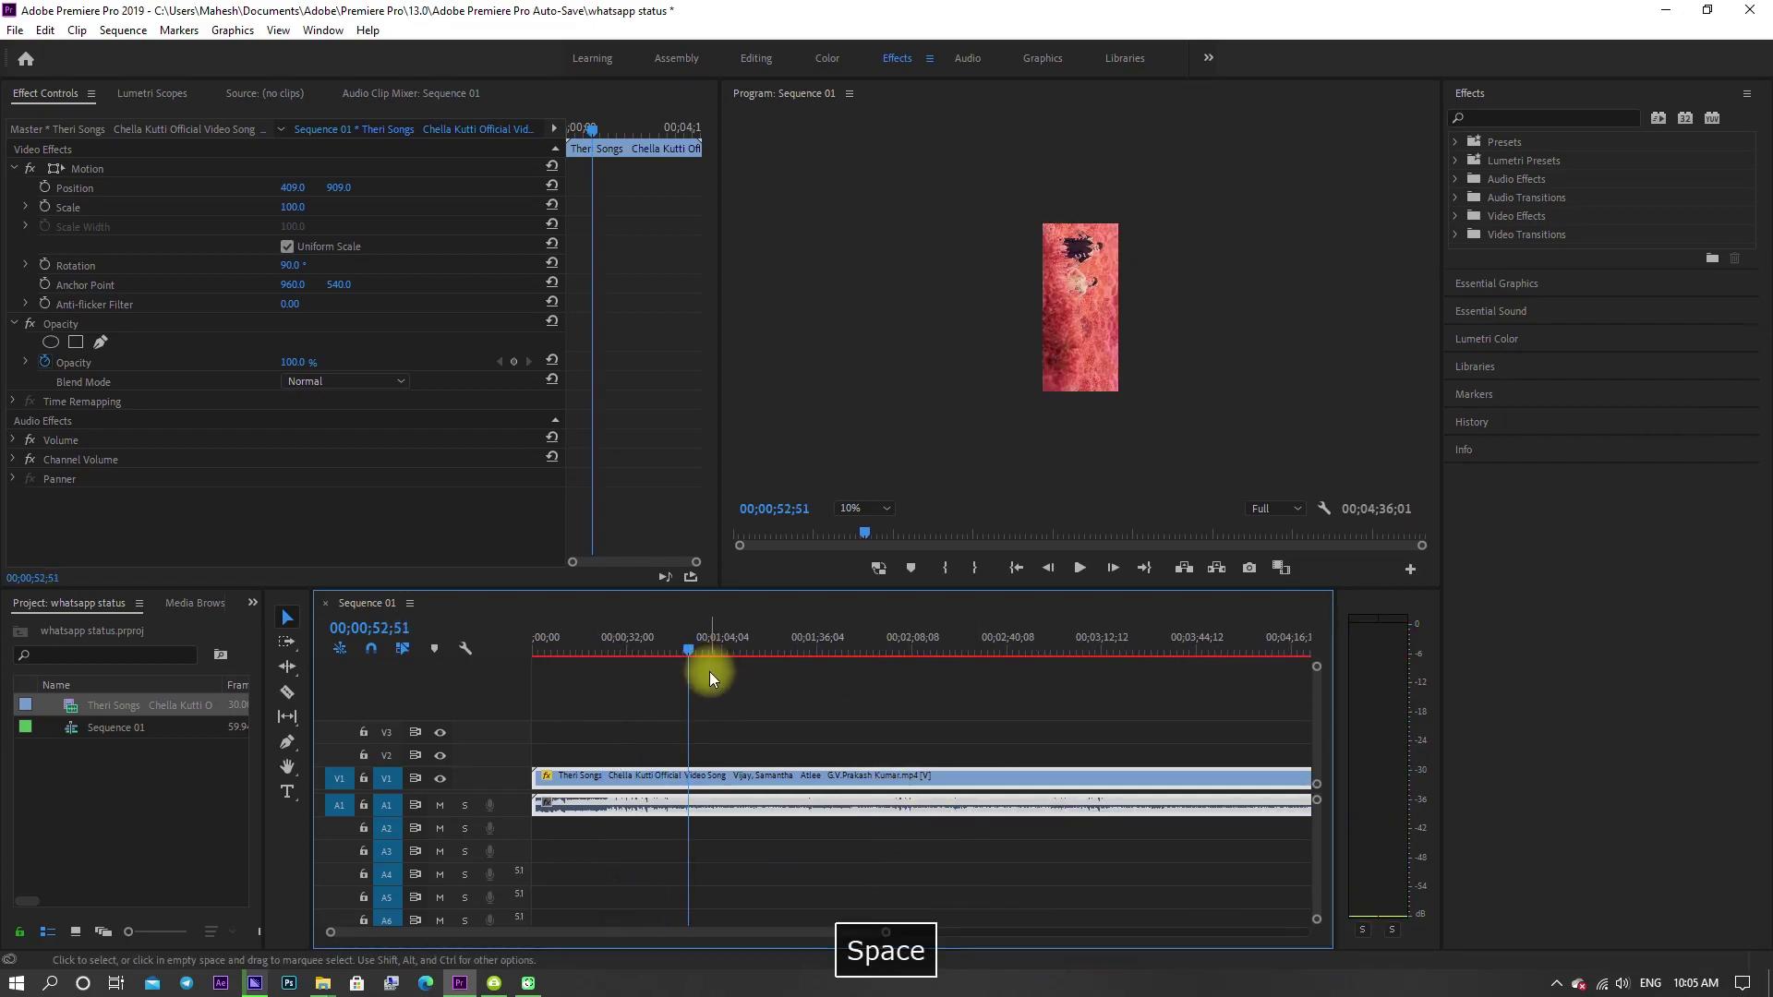
{"action": "left_click", "coordinate": [691, 652]}
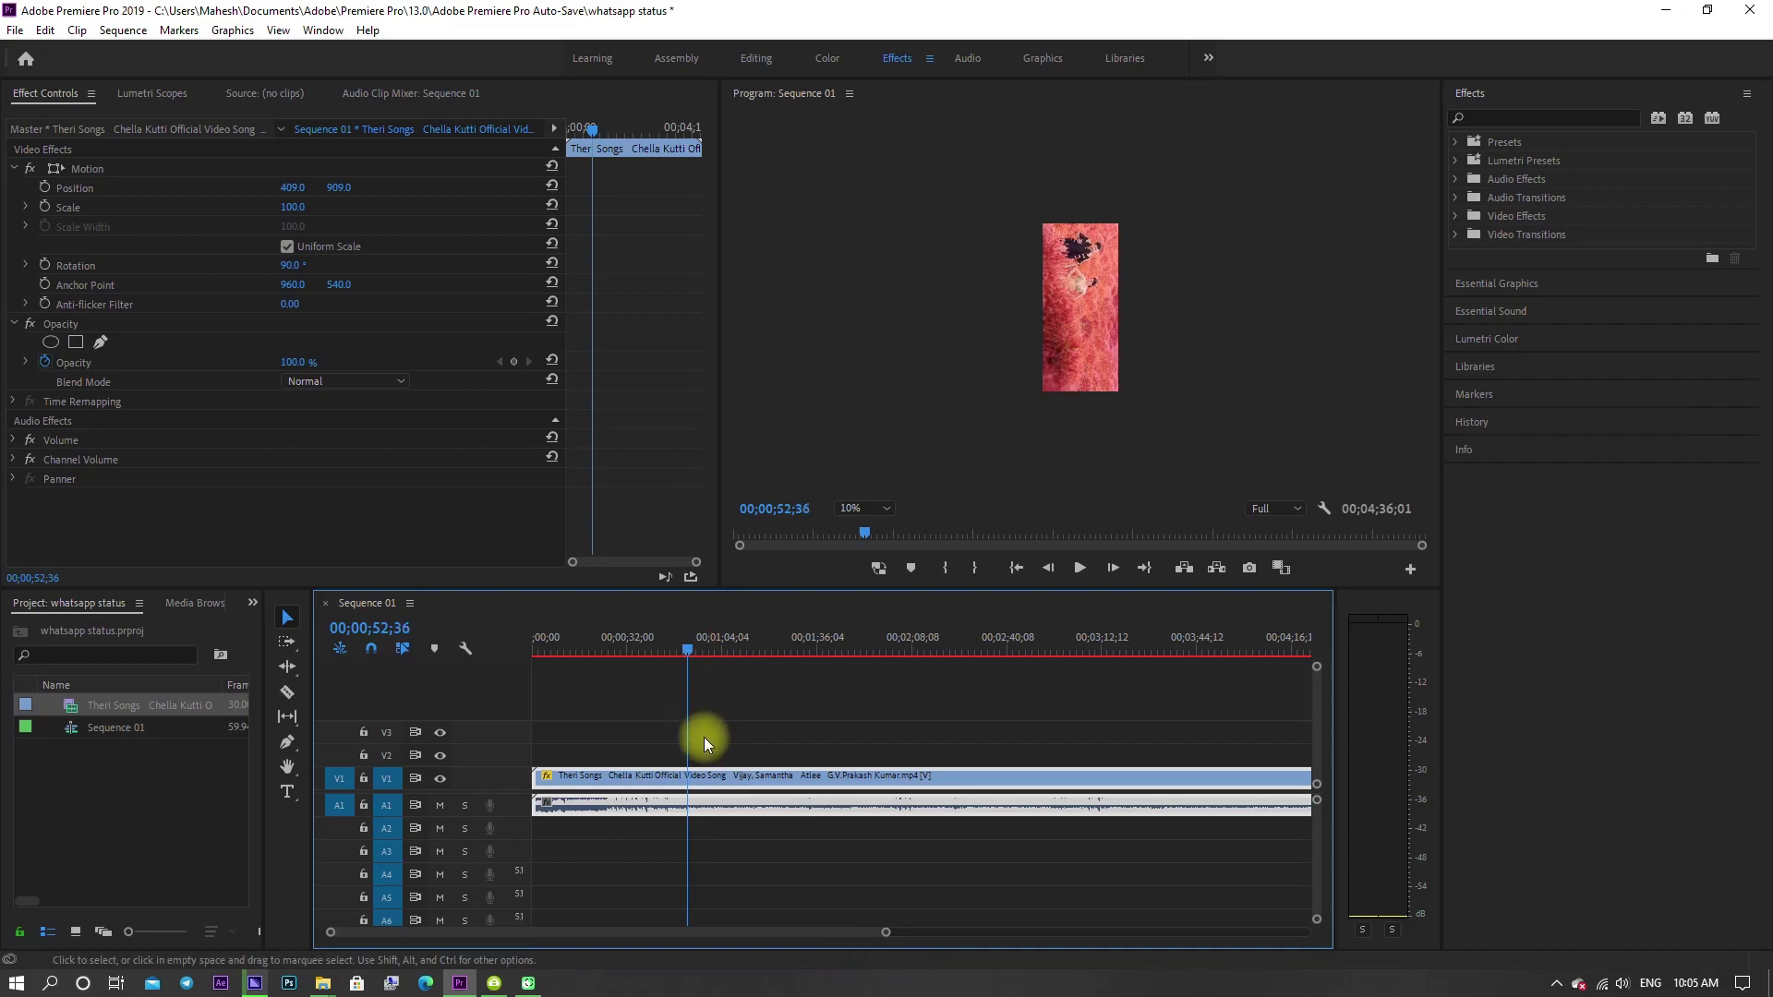
{"action": "left_click", "coordinate": [710, 780]}
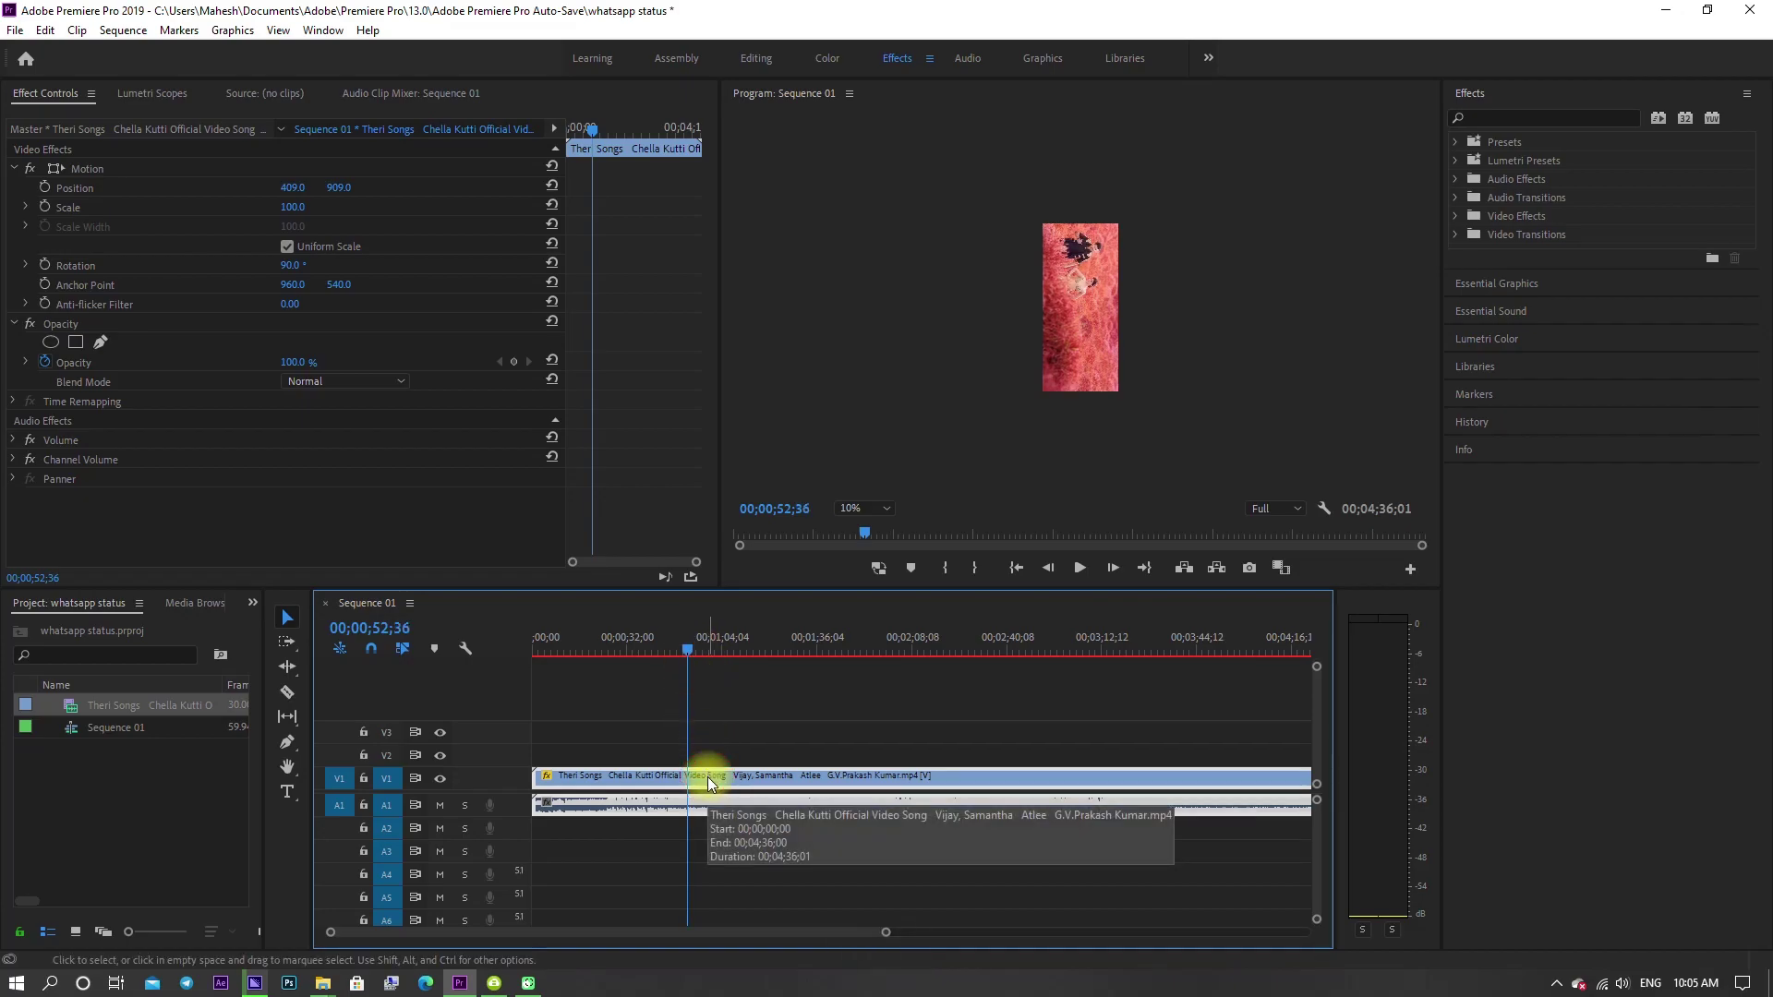
{"action": "key", "text": "ctrl+k"}
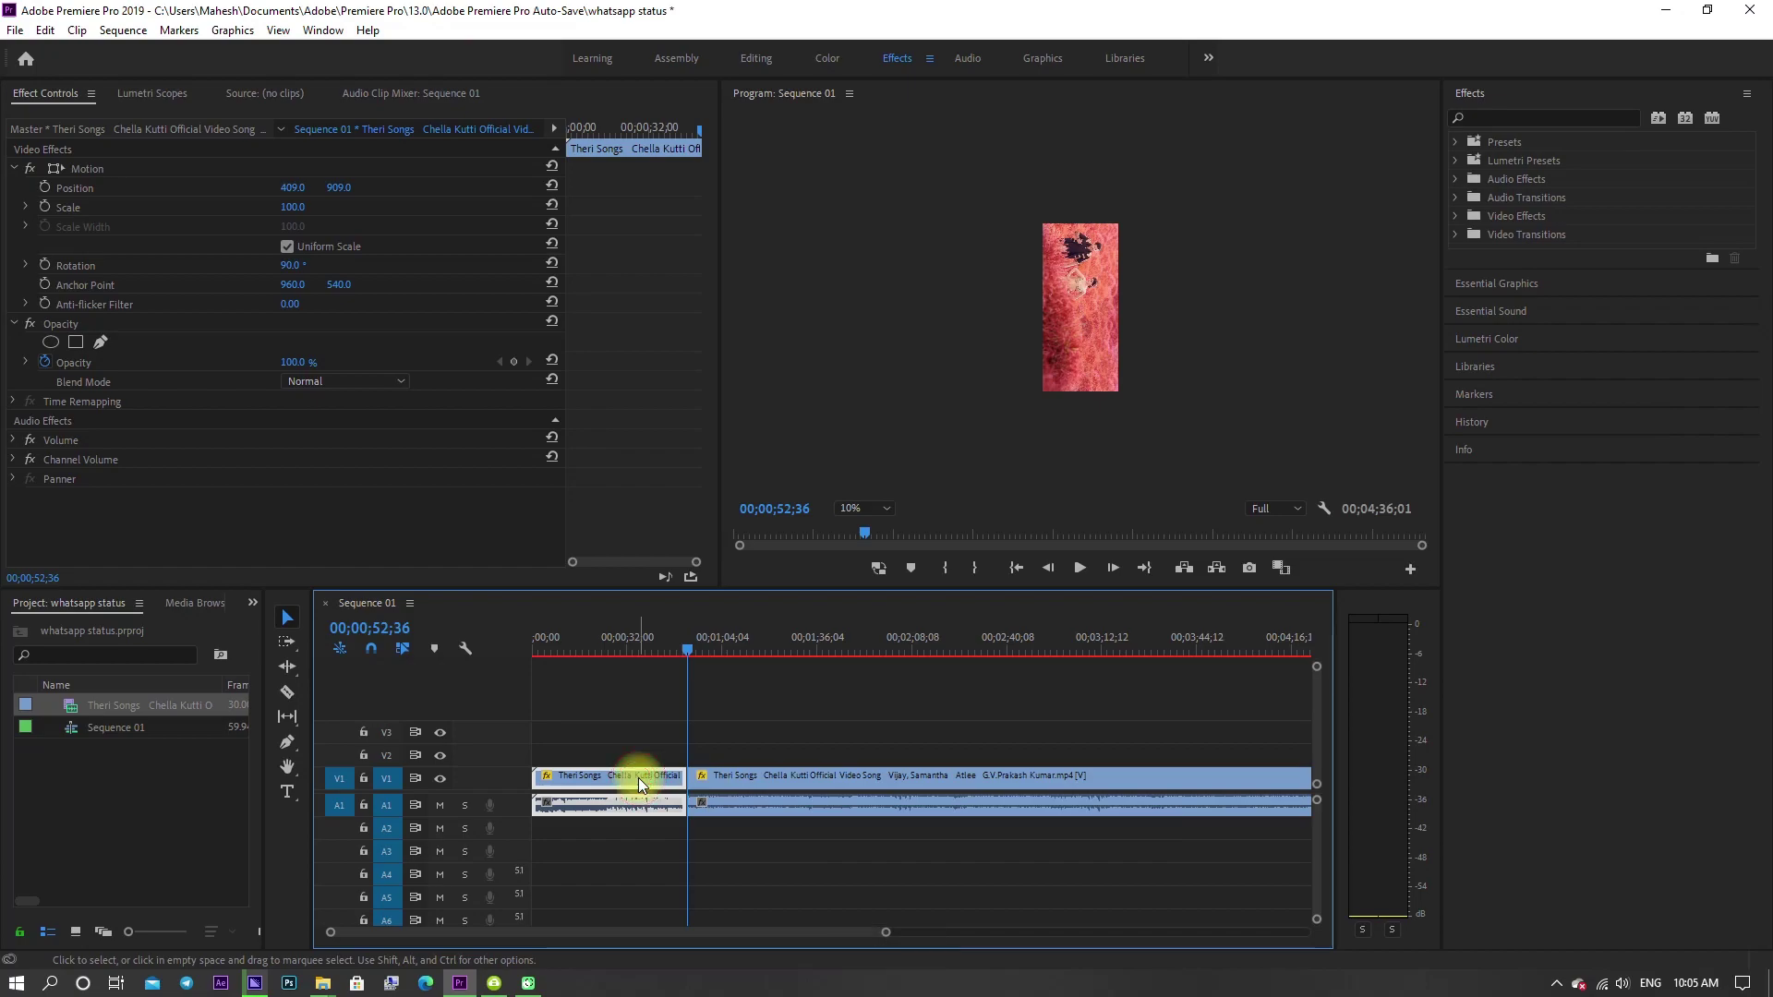
{"action": "key", "text": "Delete"}
{"action": "left_click_drag", "start_coordinate": [729, 779], "coordinate": [600, 776]}
Step: Preview the trimmed clip from the start, then scrub ahead to about 28 seconds
{"action": "left_click_drag", "start_coordinate": [691, 653], "coordinate": [414, 656]}
{"action": "key", "text": "space"}
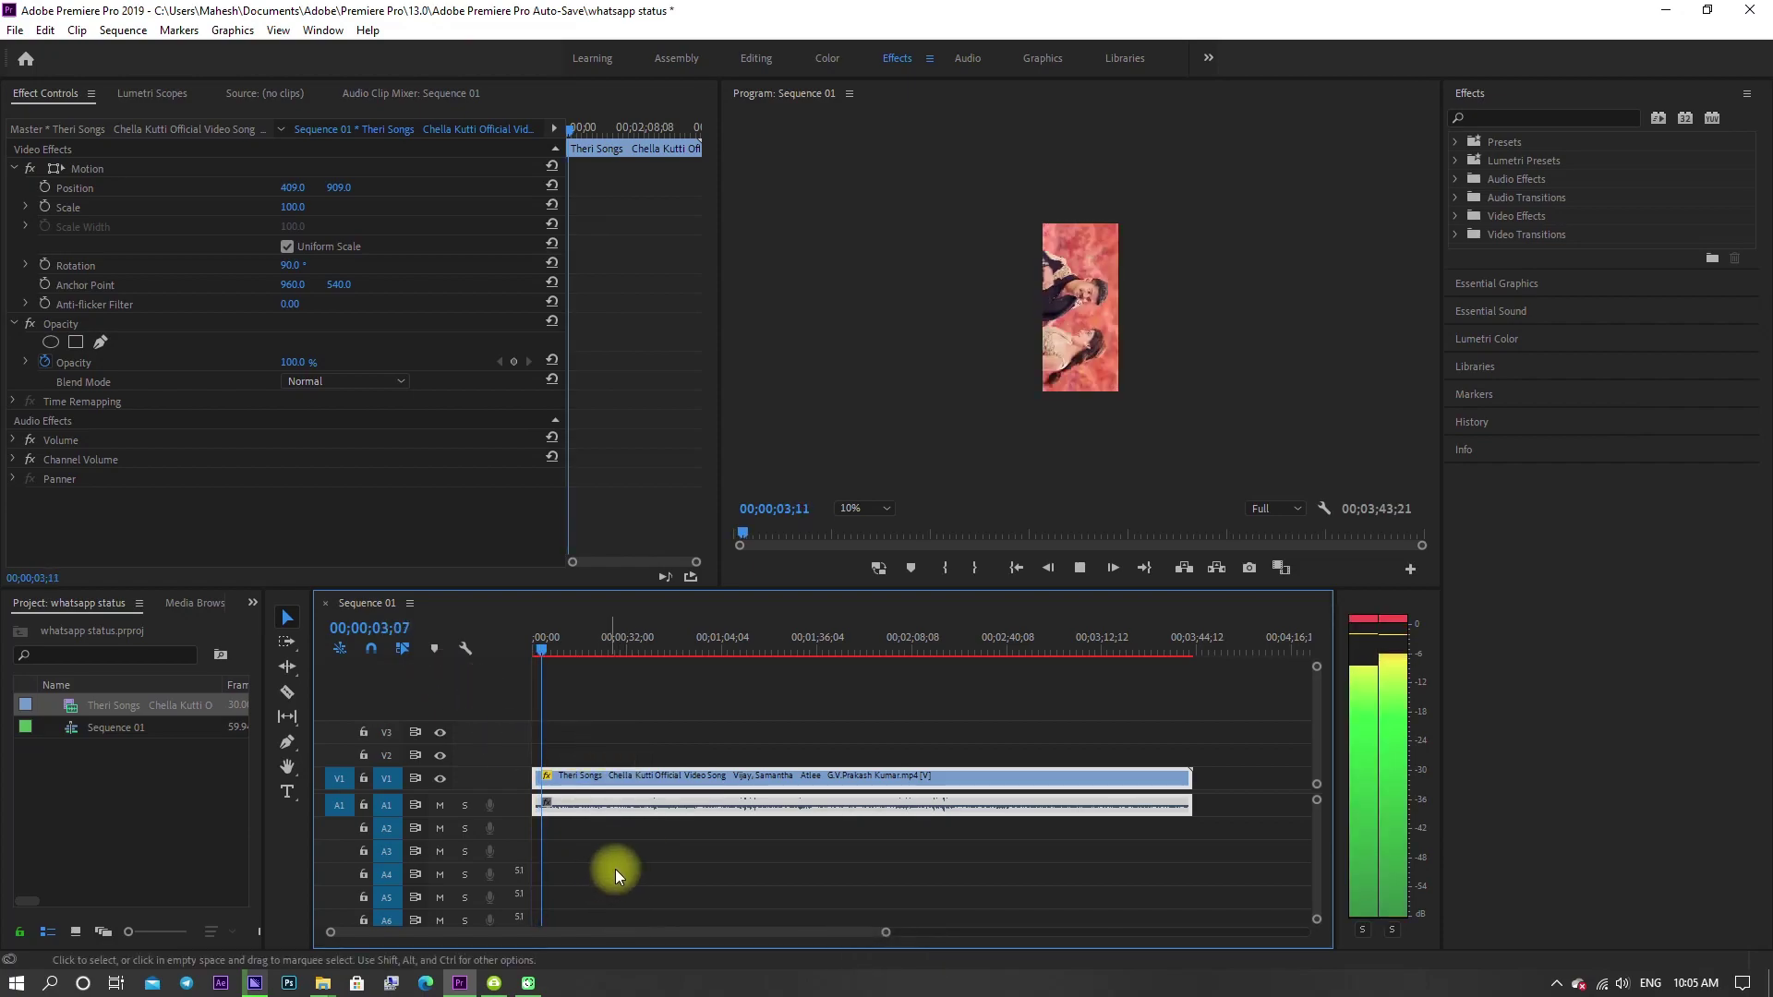
{"action": "key", "text": "space"}
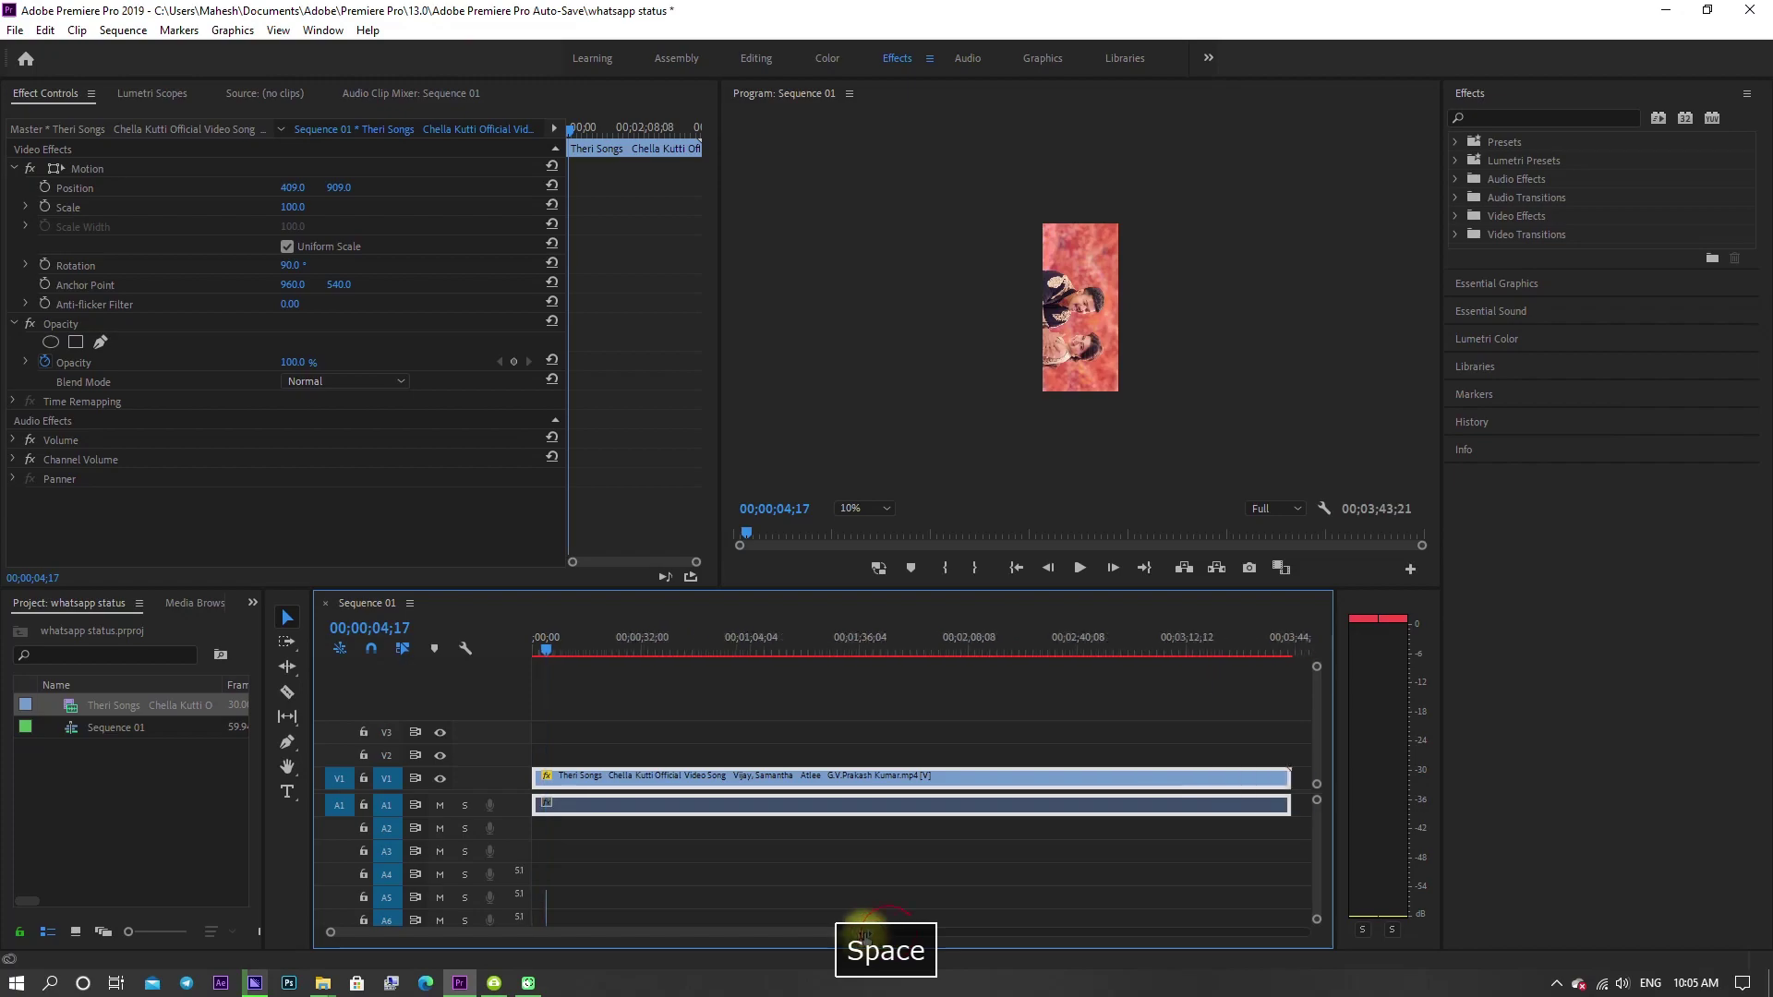
{"action": "left_click_drag", "start_coordinate": [886, 940], "coordinate": [560, 938]}
{"action": "left_click_drag", "start_coordinate": [639, 648], "coordinate": [1189, 724]}
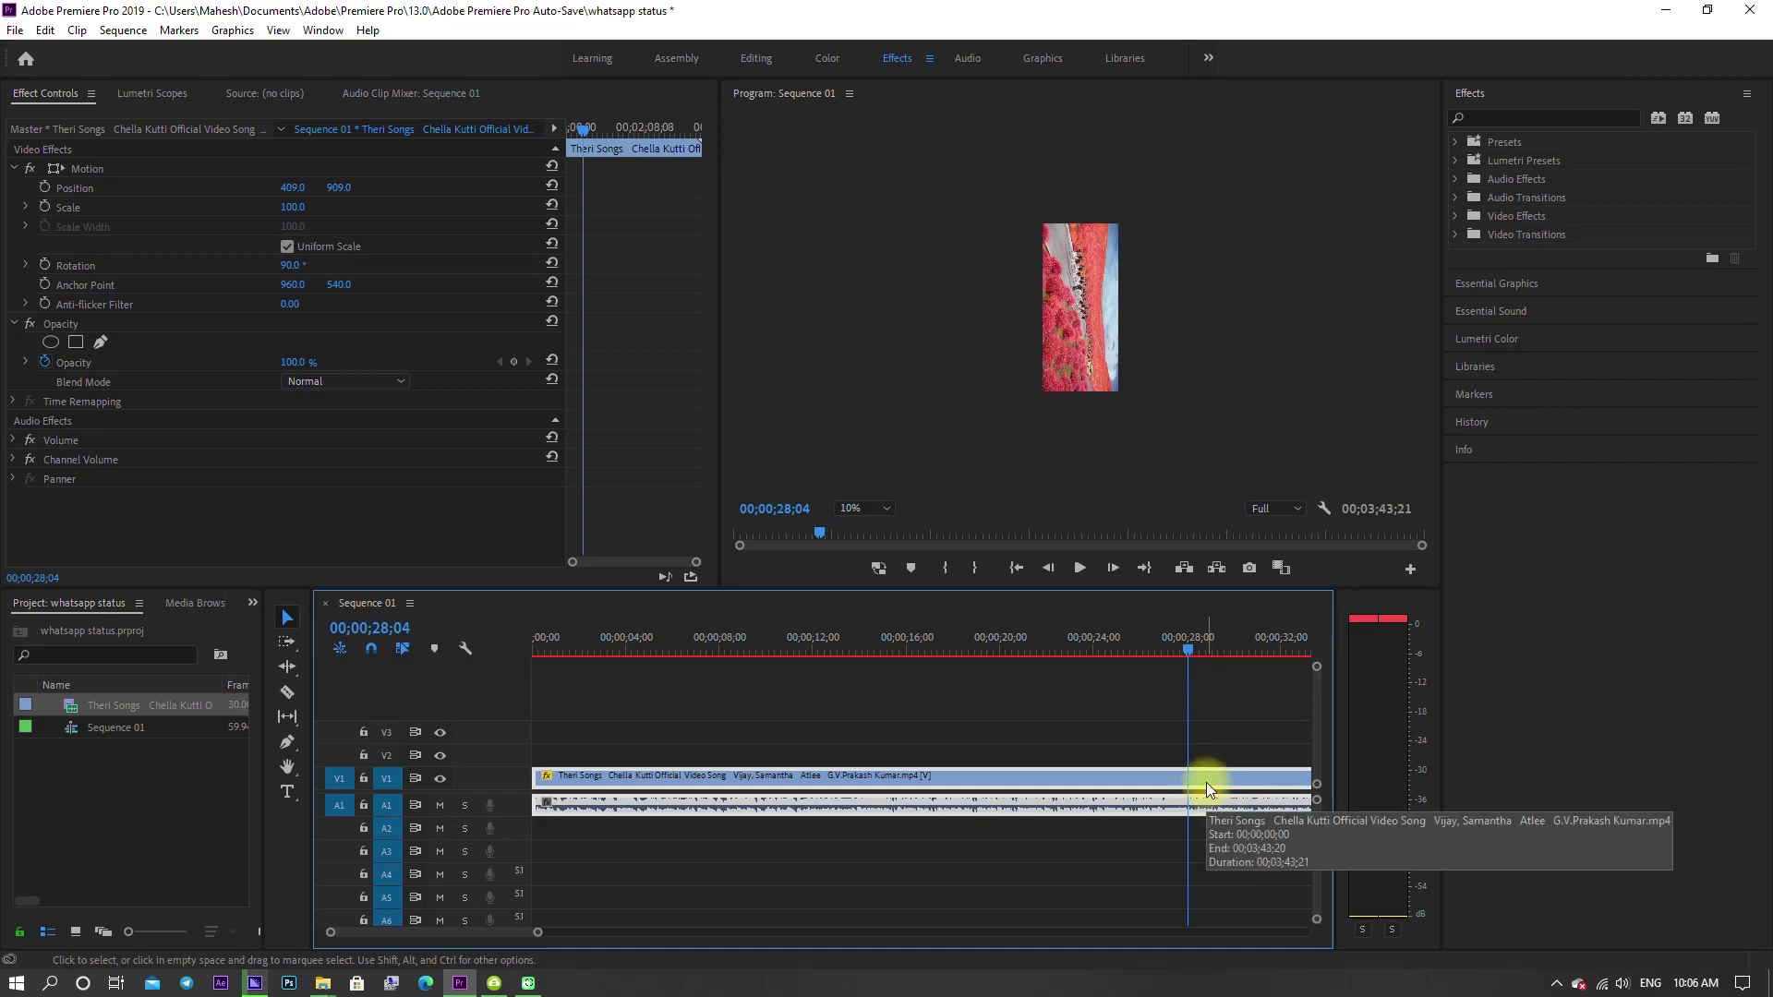
Step: Split the clip at 00;00;28;04, delete everything after it, and preview the 28-second result
{"action": "key", "text": "o"}
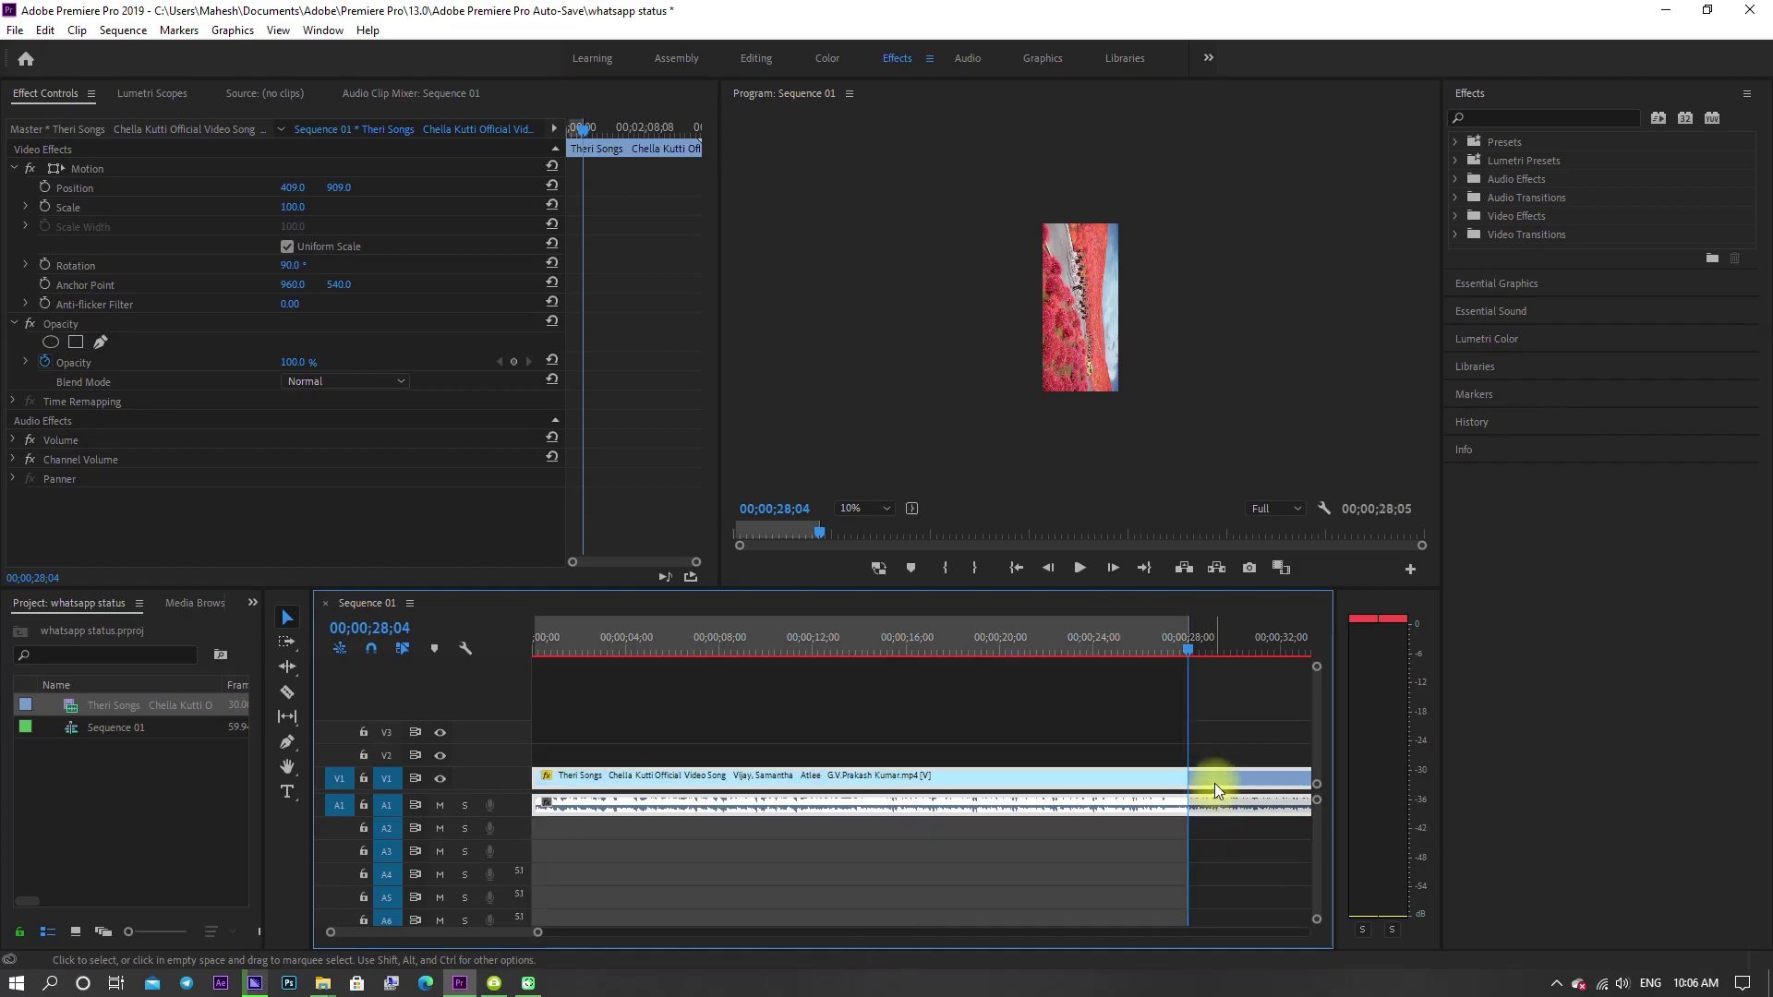
{"action": "key", "text": "ctrl+k"}
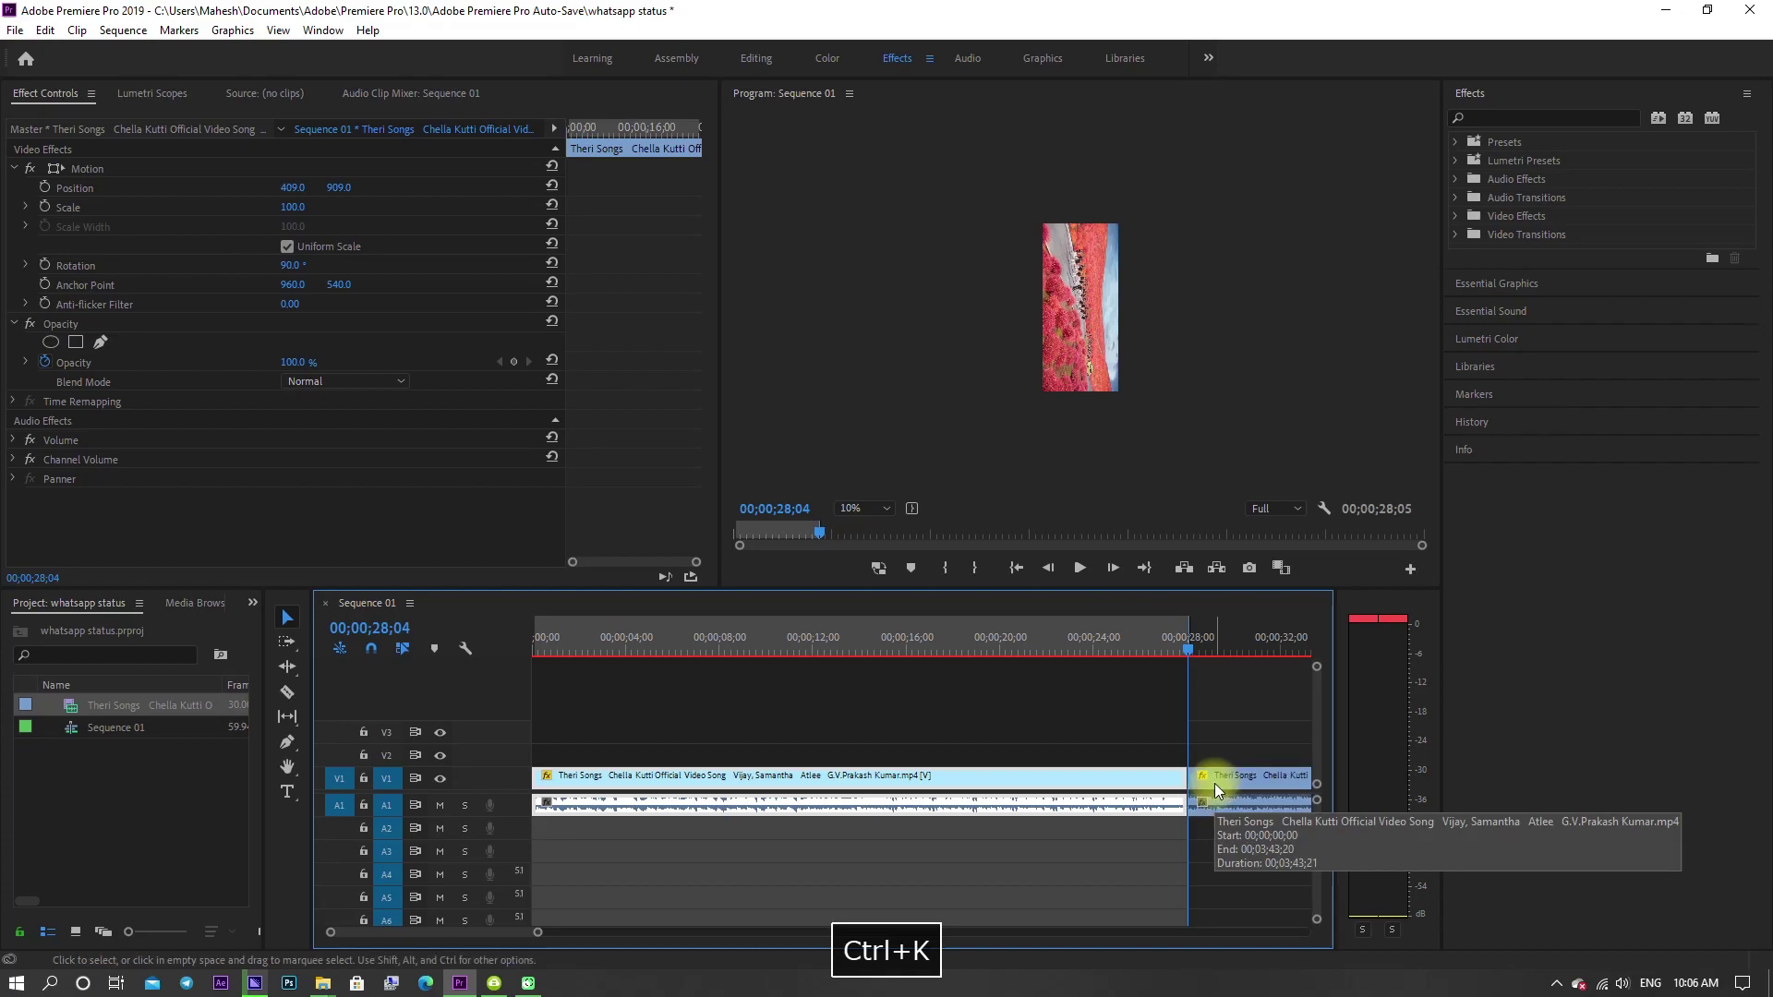
{"action": "key", "text": "Delete"}
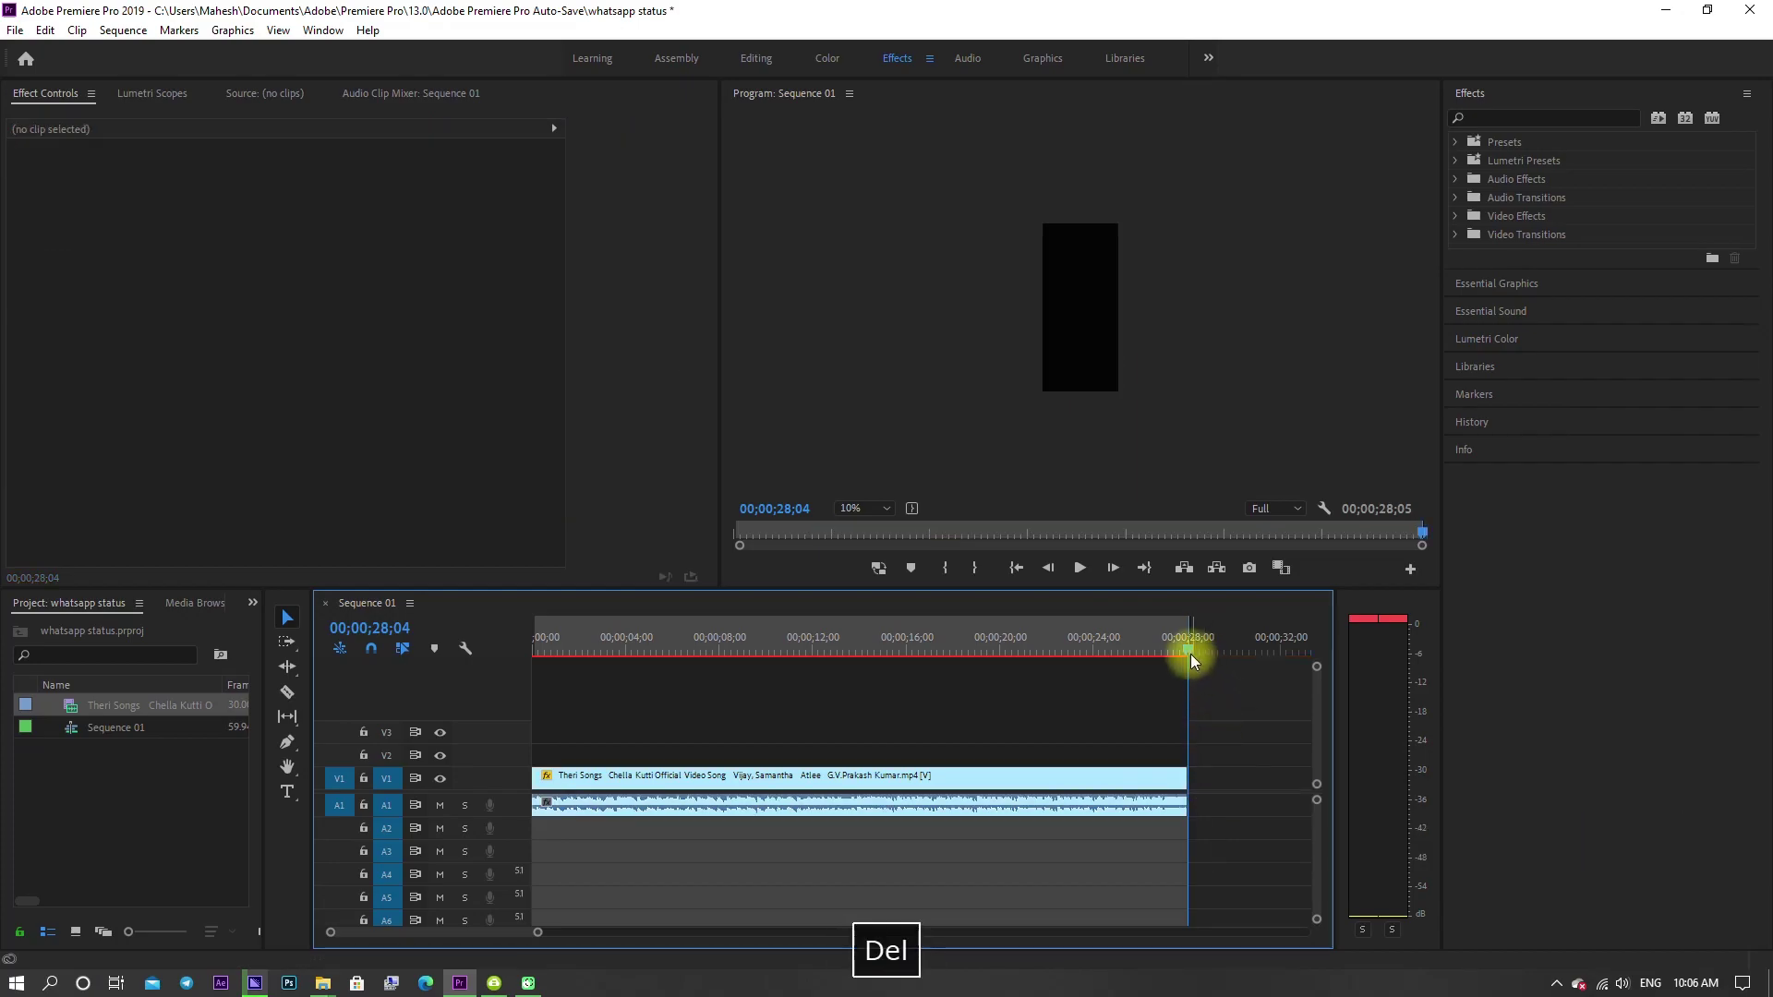
{"action": "left_click_drag", "start_coordinate": [1189, 652], "coordinate": [302, 723]}
{"action": "key", "text": "space"}
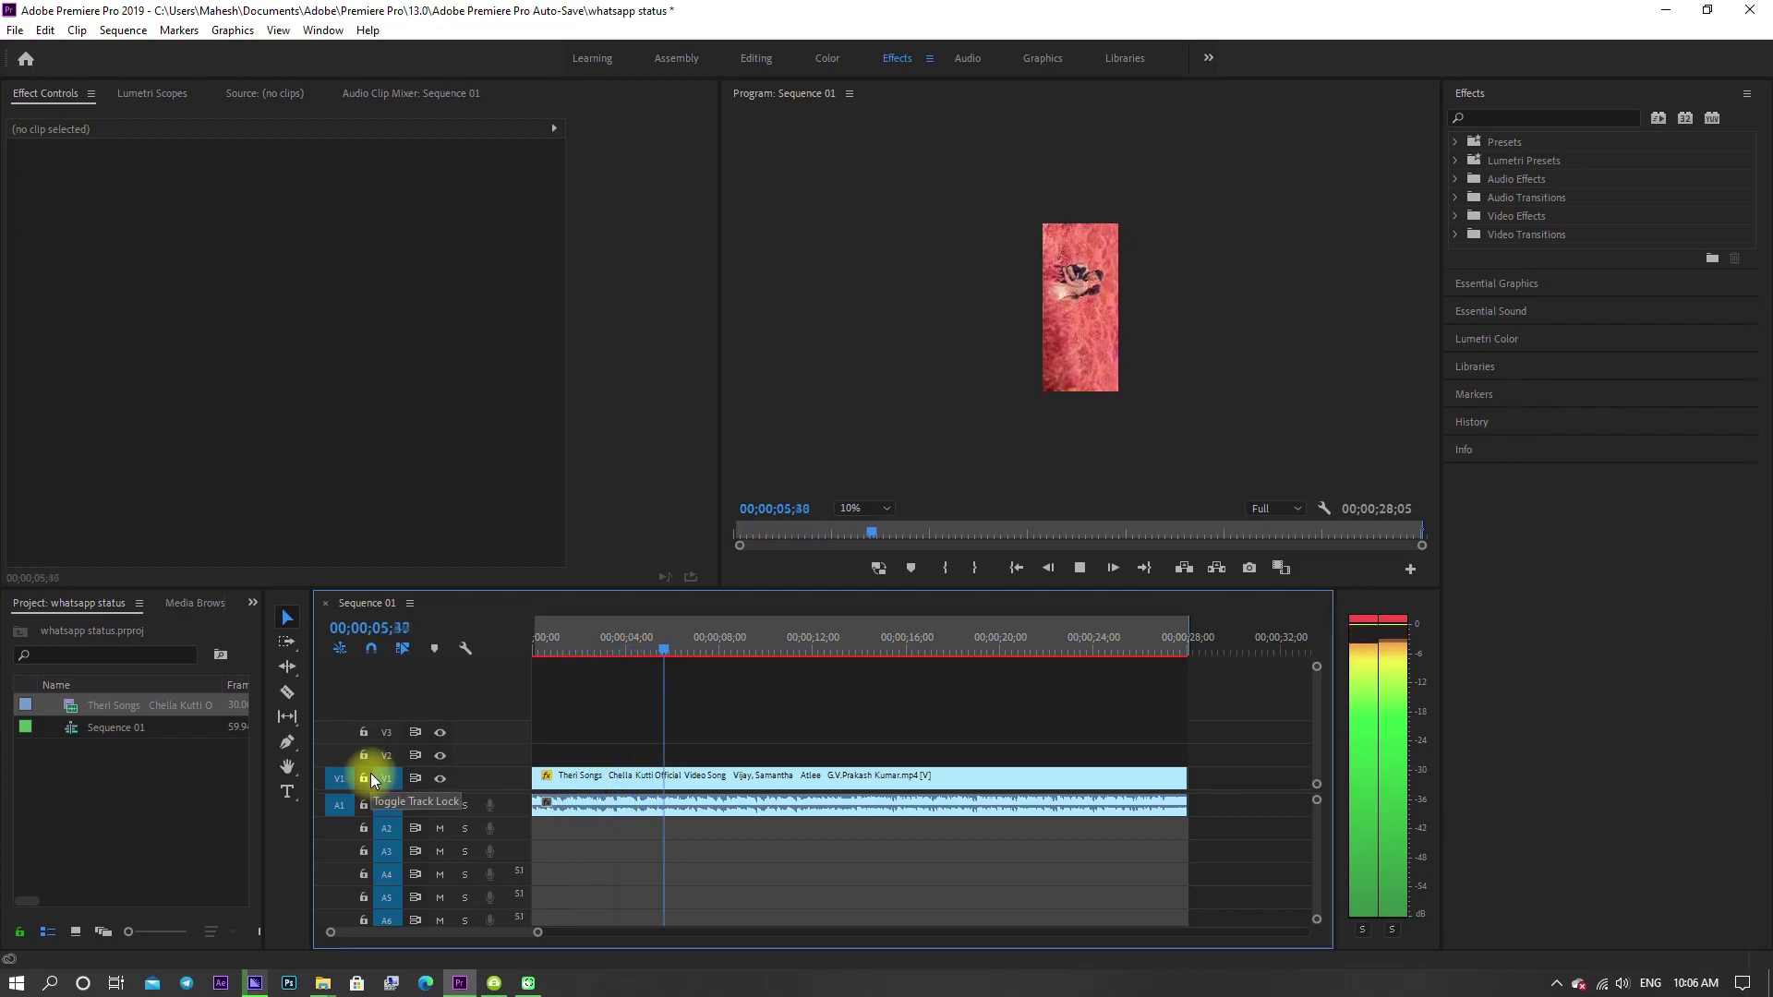
{"action": "key", "text": "space"}
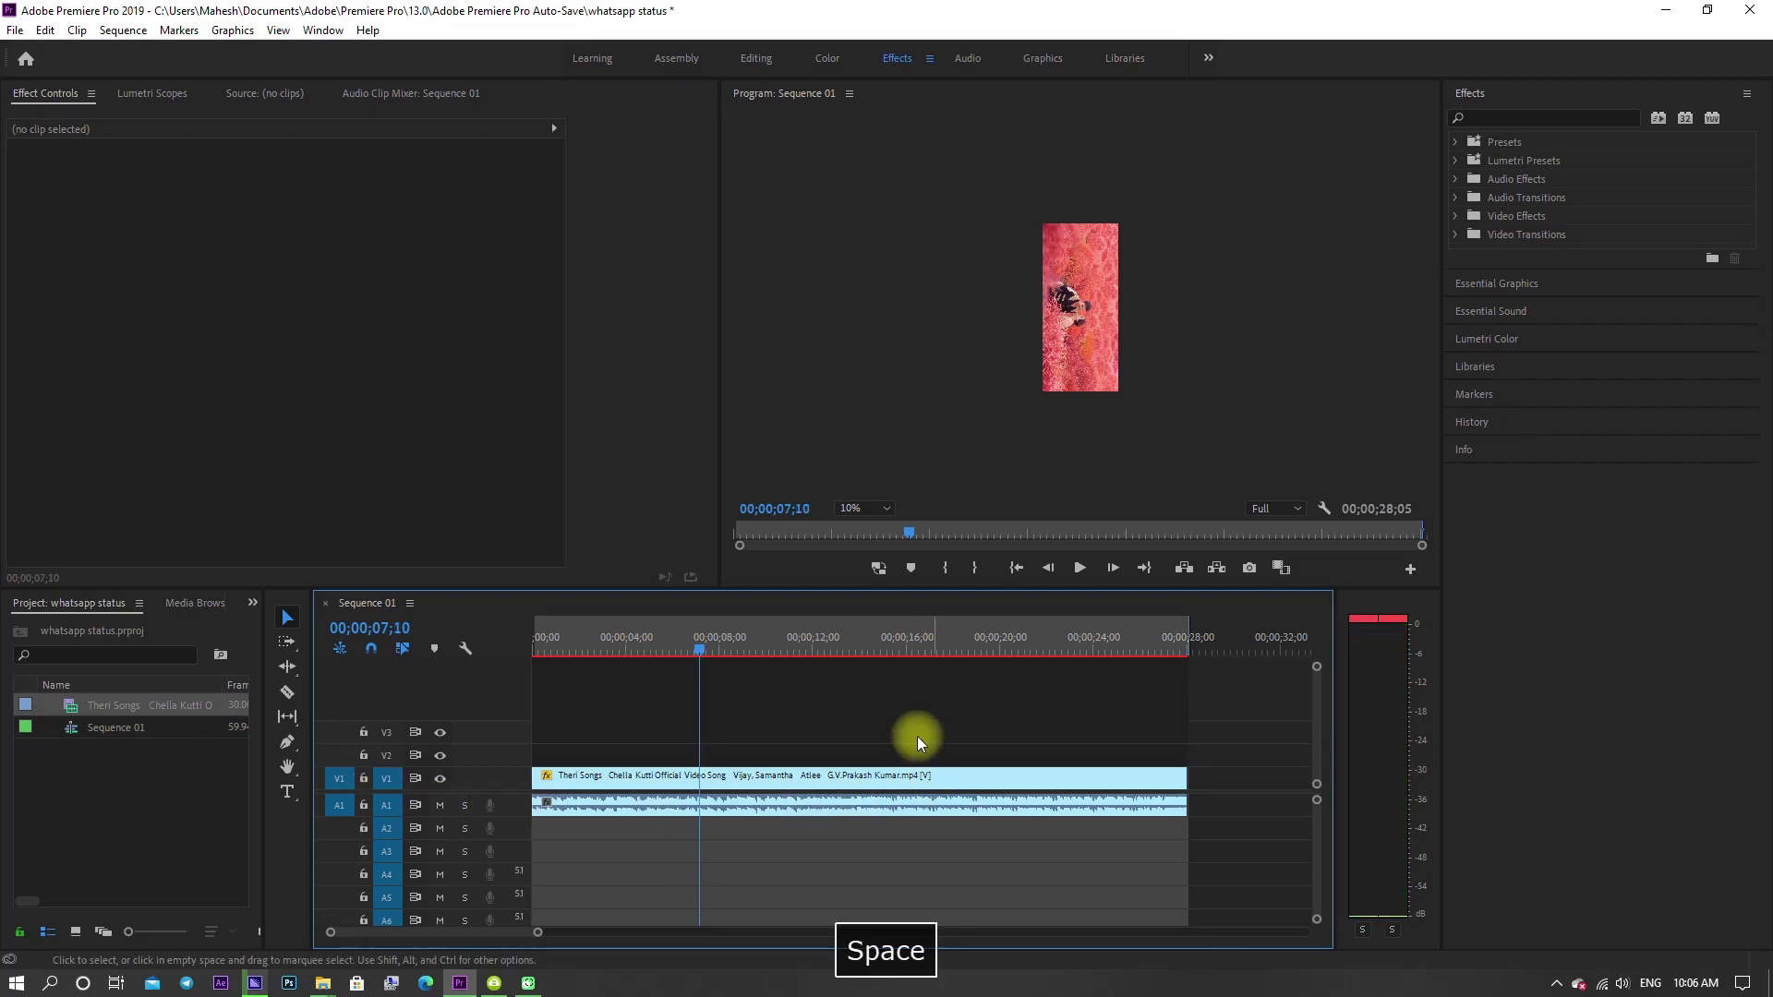
Step: Switch the Theri Songs clip's Time Interpolation from Frame Sampling to Optical Flow
{"action": "right_click", "coordinate": [578, 783]}
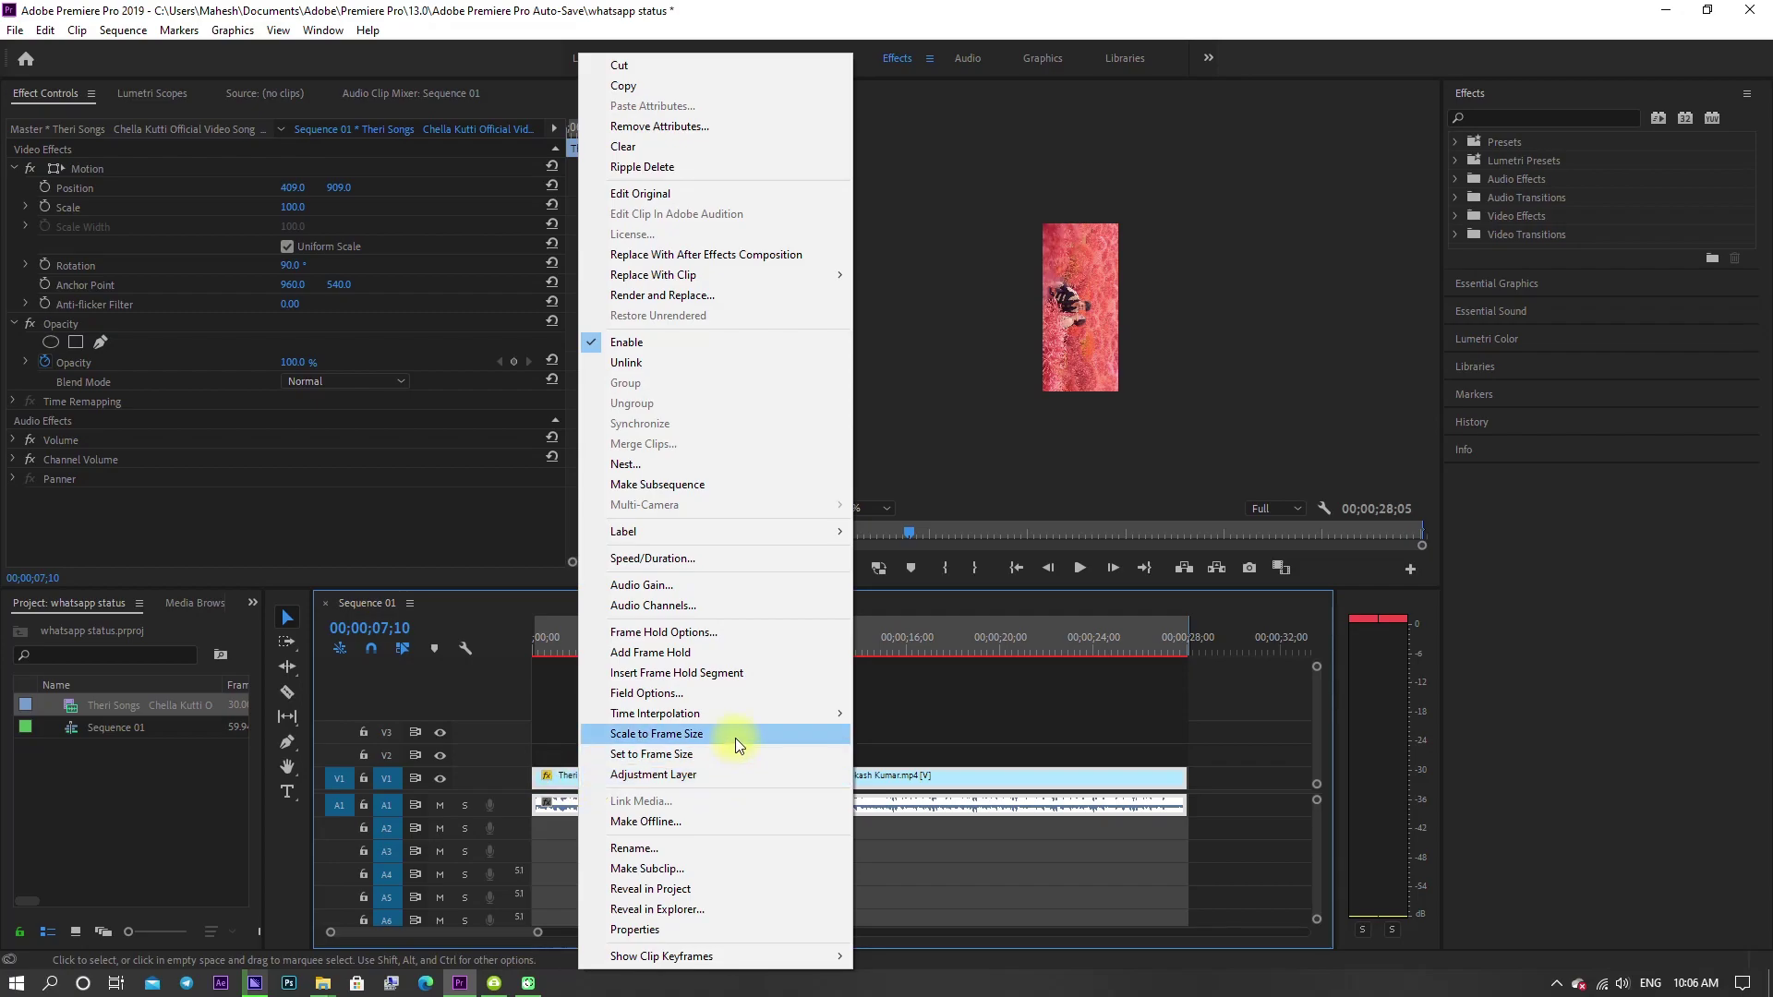
{"action": "mouse_move", "coordinate": [744, 717]}
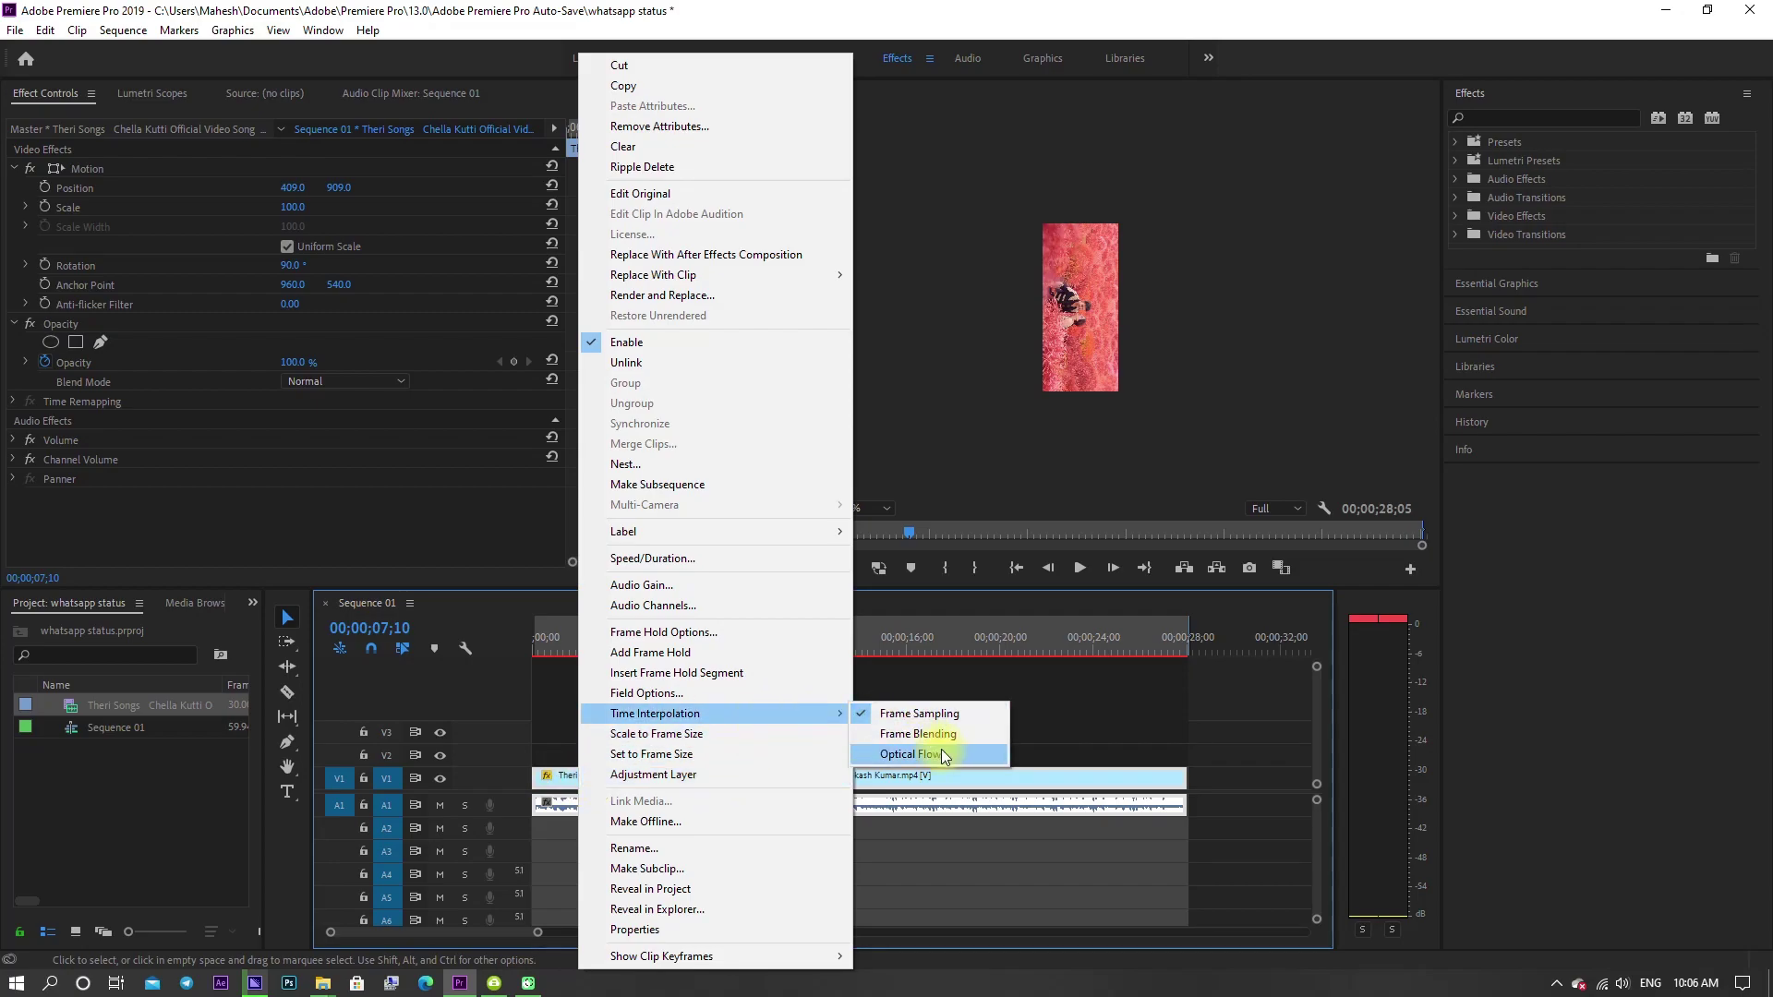
{"action": "left_click", "coordinate": [917, 763]}
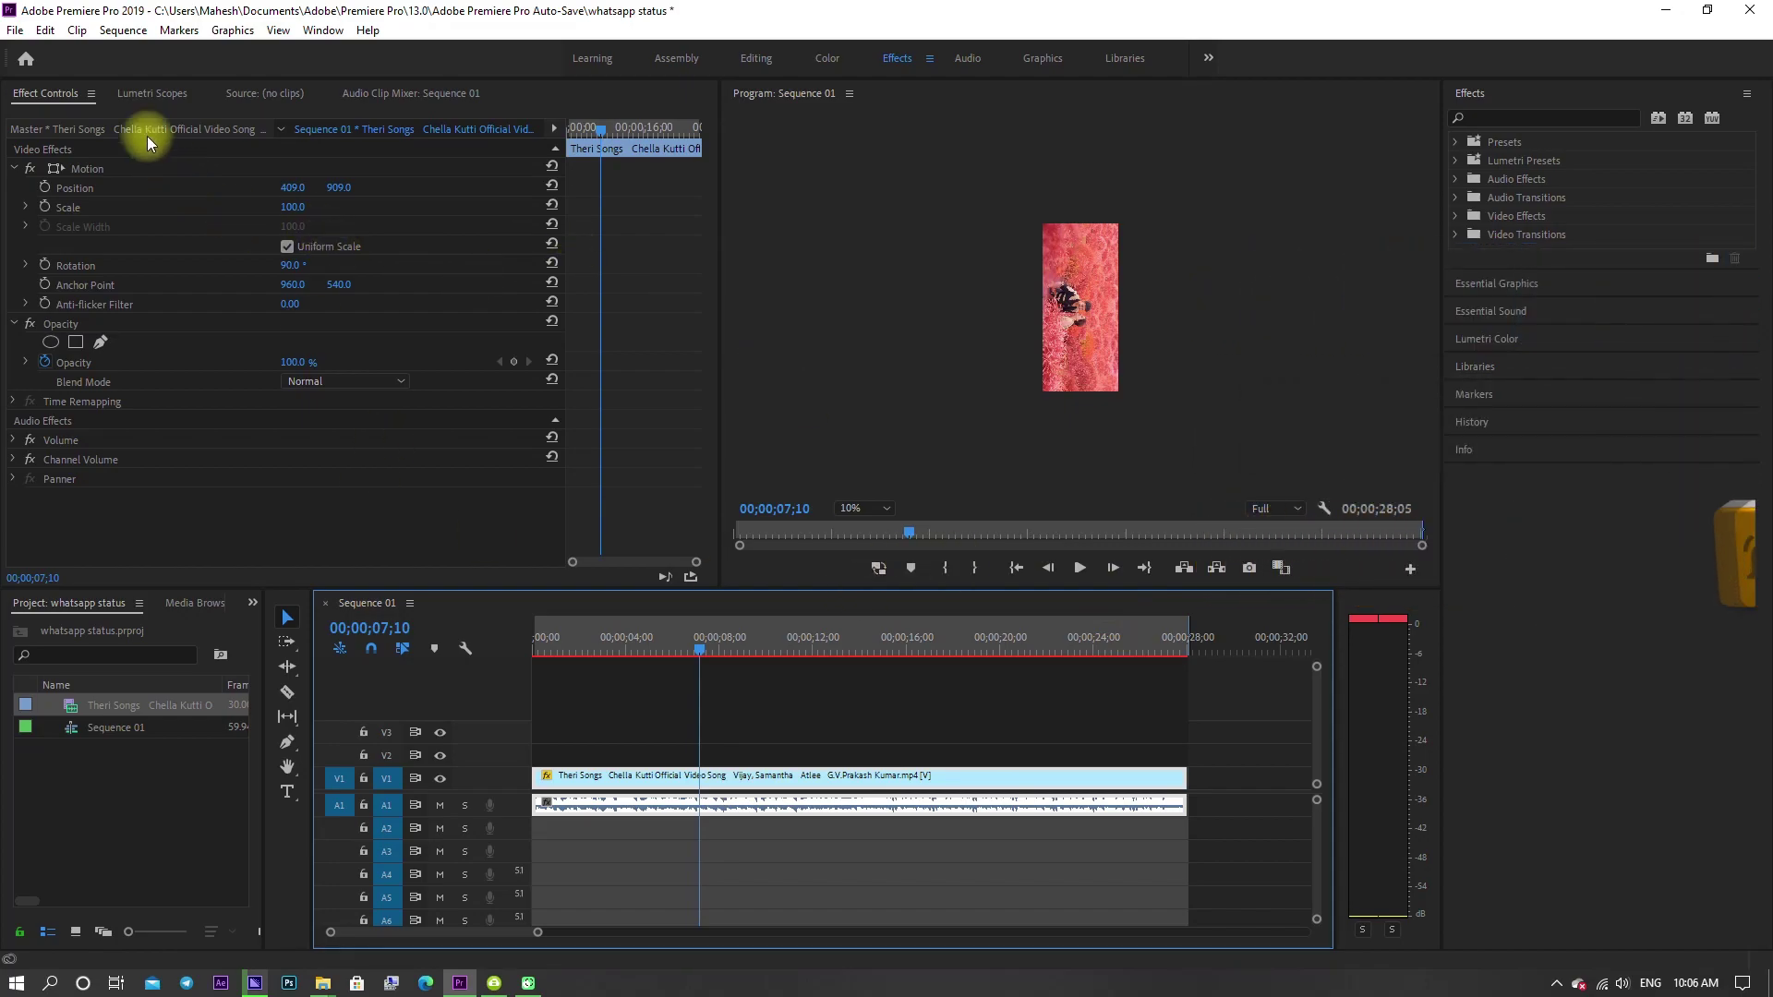
Step: Open Export Media settings, pick the Custom preset and match the 818×1818 source size
{"action": "left_click", "coordinate": [17, 31]}
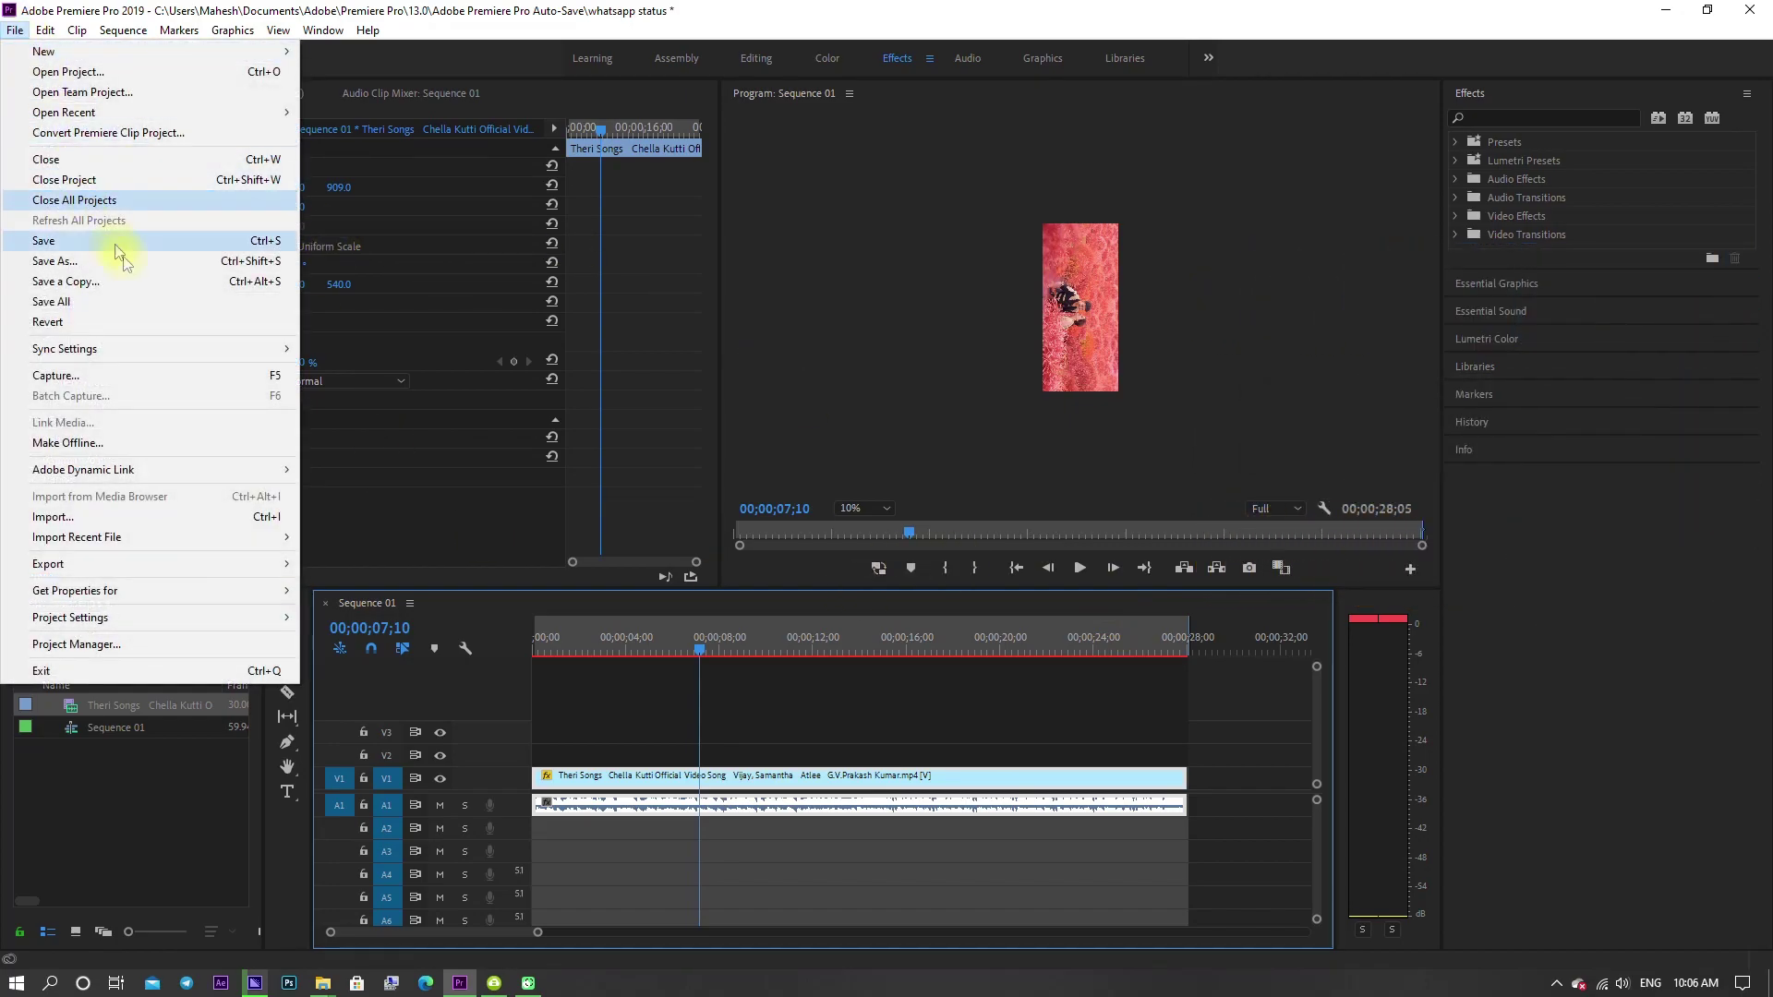
{"action": "mouse_move", "coordinate": [220, 562]}
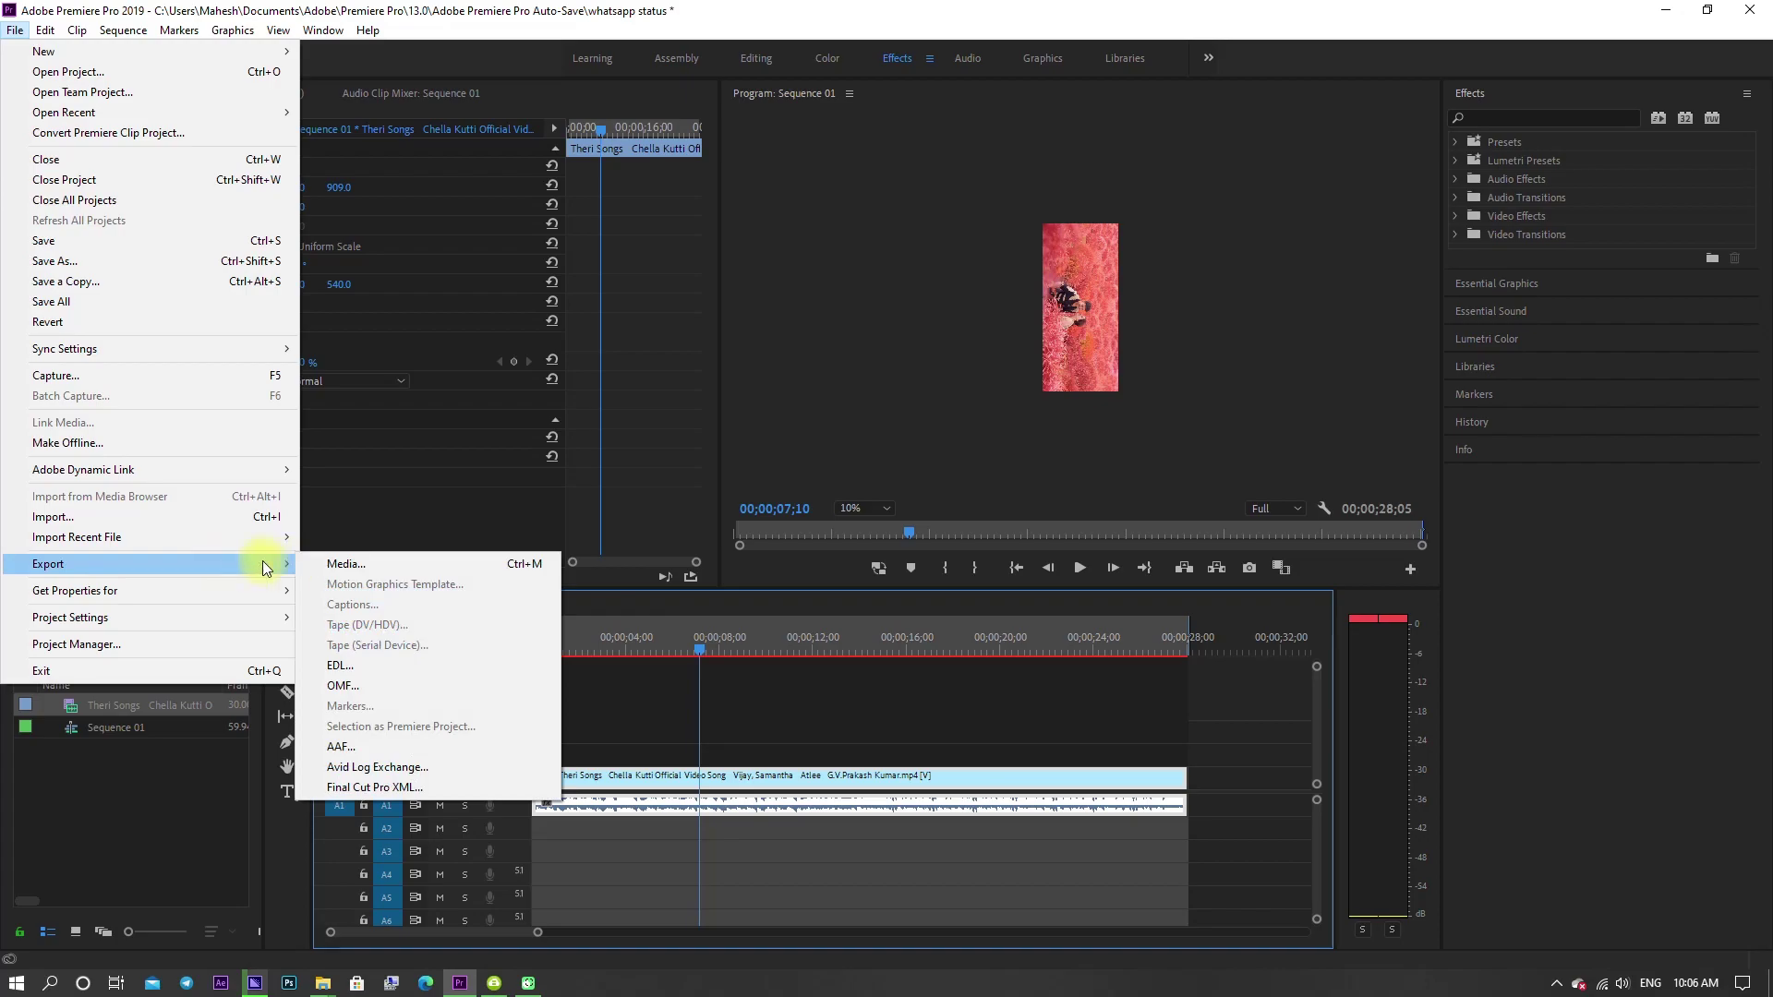
{"action": "left_click", "coordinate": [346, 563]}
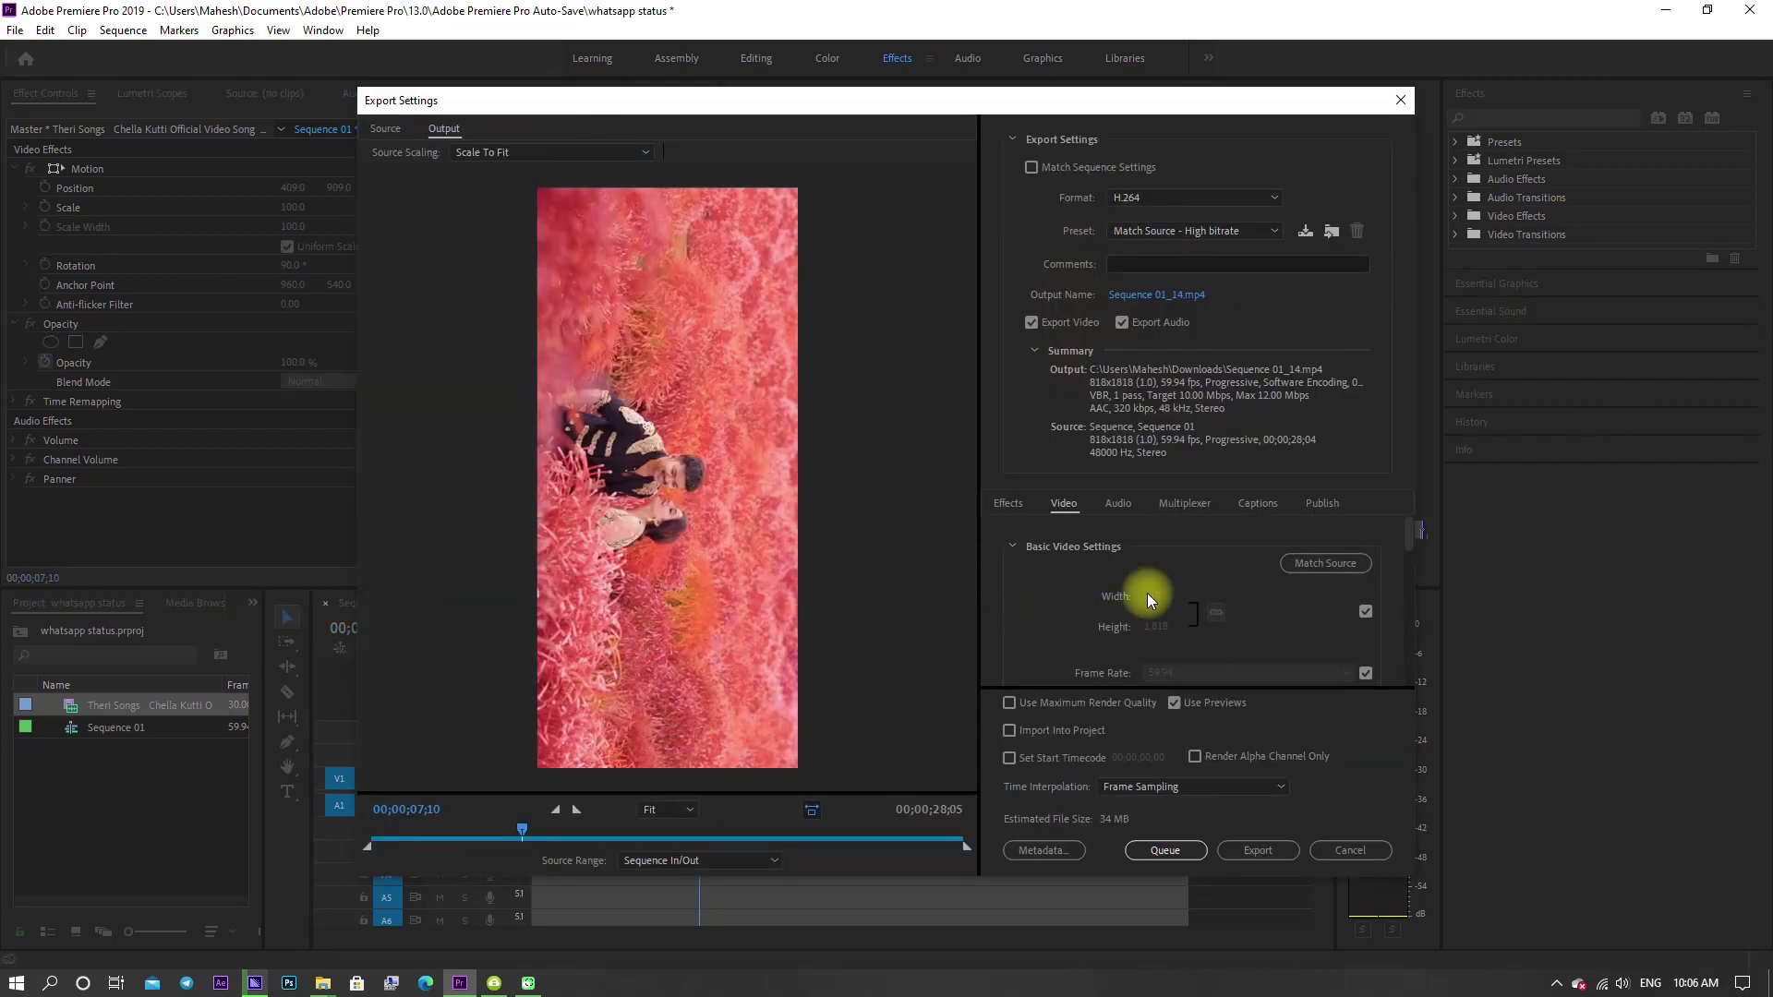
{"action": "left_click", "coordinate": [1195, 226]}
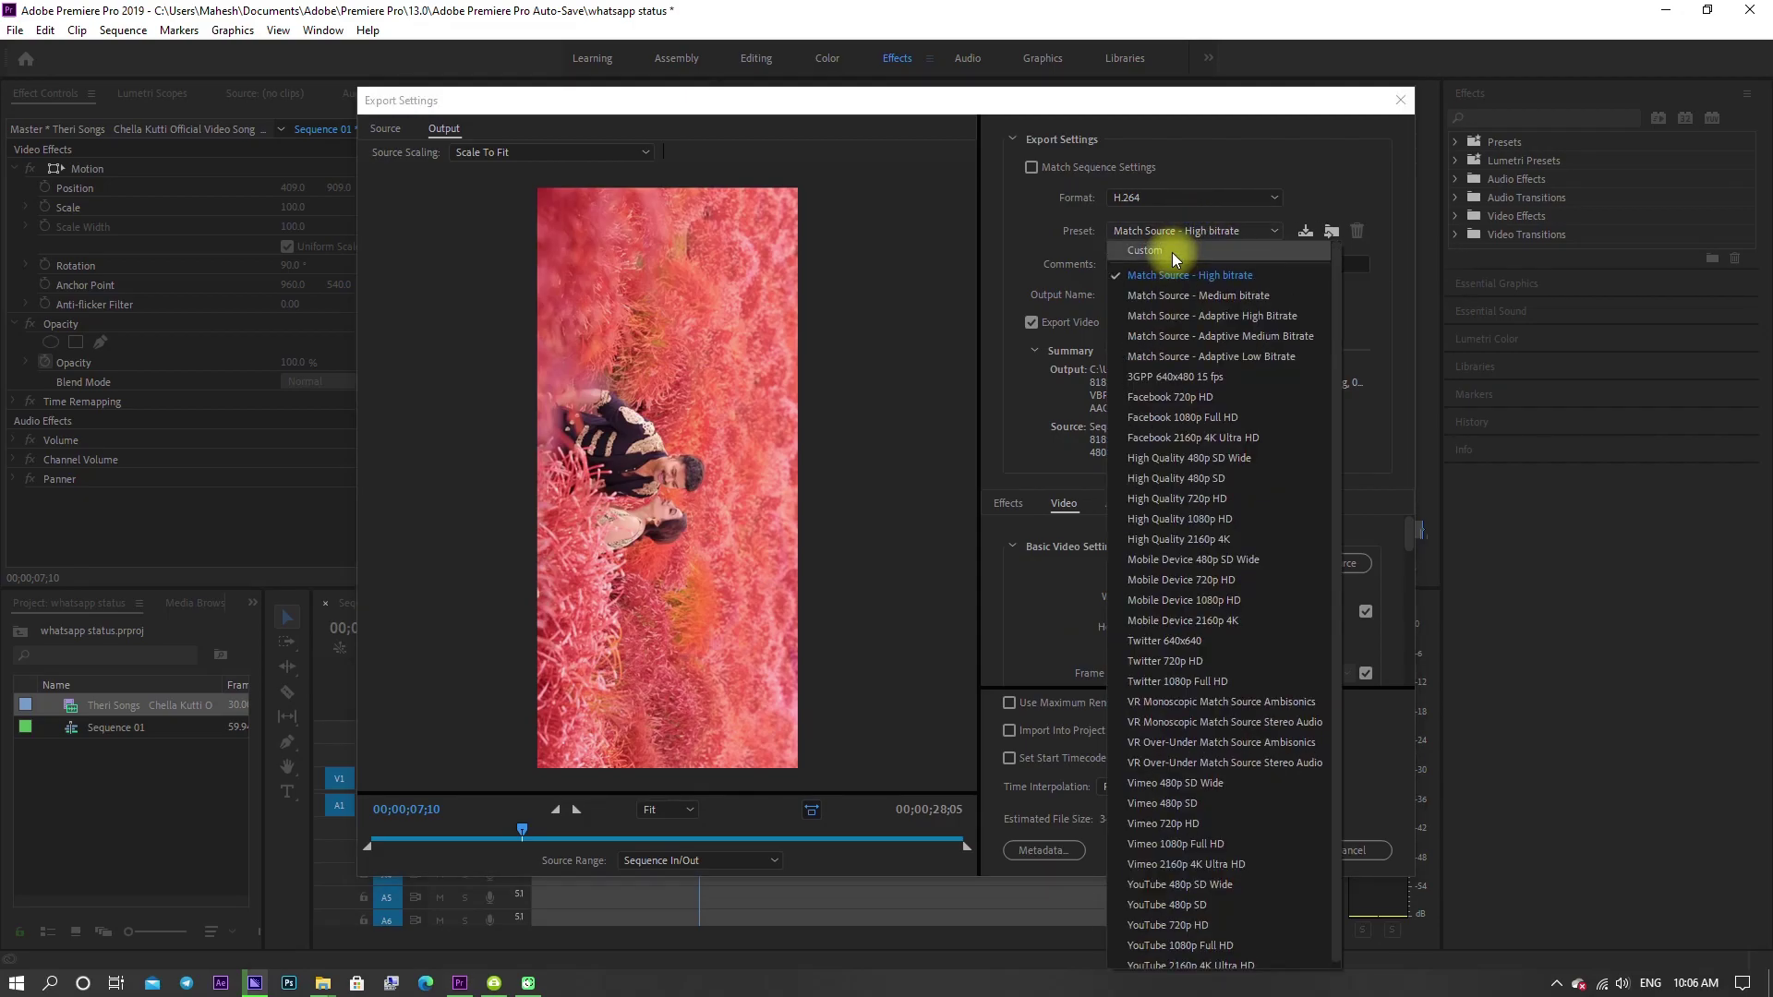
{"action": "left_click", "coordinate": [1141, 249]}
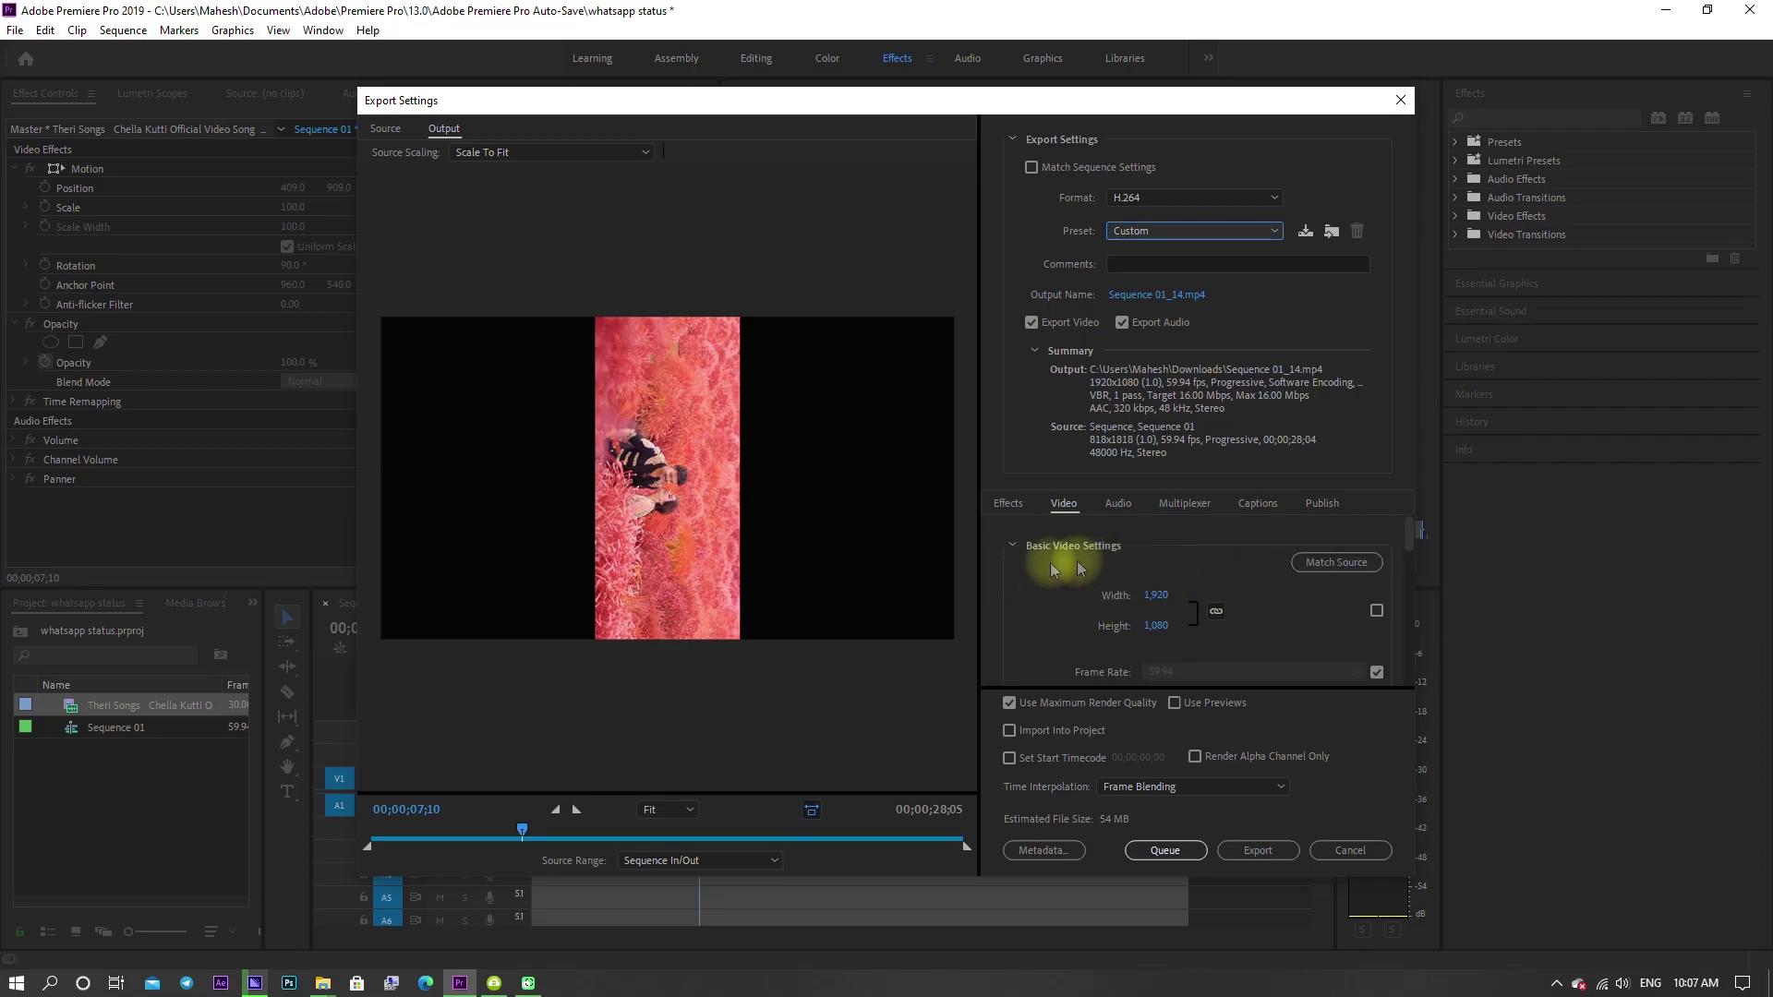
{"action": "left_click", "coordinate": [1328, 565]}
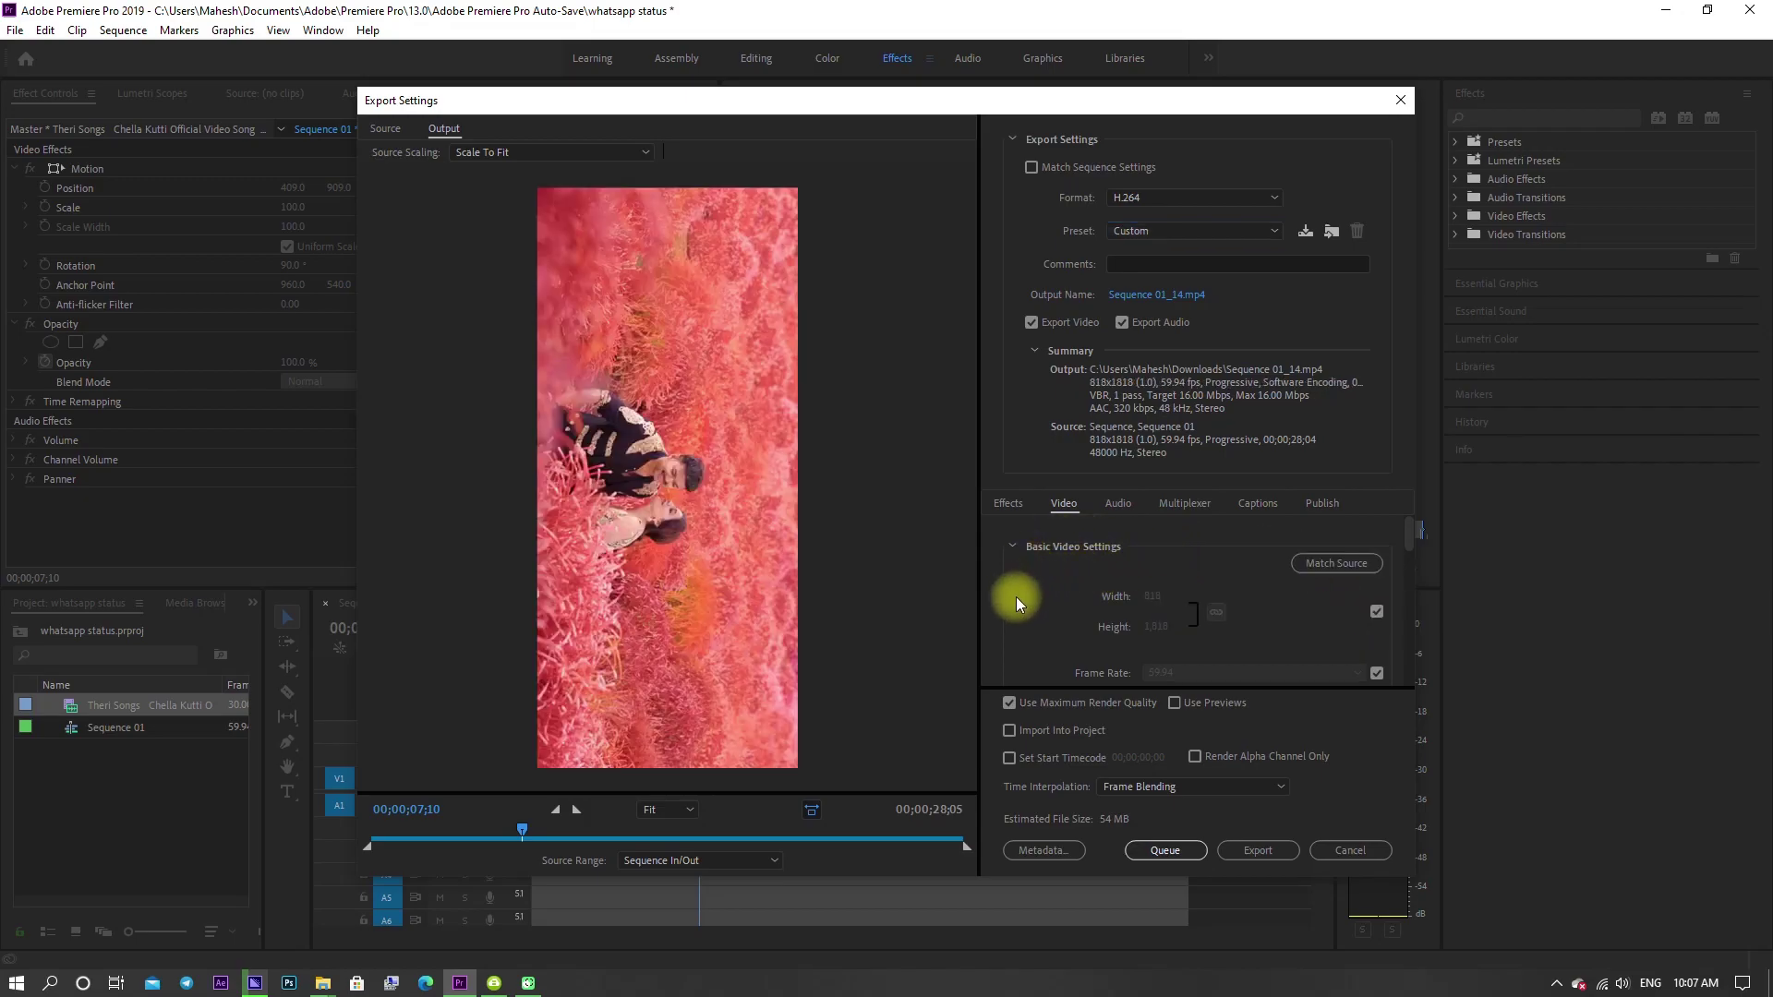
Step: Enable Render at Maximum Depth and set VBR 2 pass with 3.5 Mbps target, 4 Mbps maximum
{"action": "scroll", "coordinate": [1018, 597], "scroll_direction": "down", "scroll_amount": 3}
{"action": "scroll", "coordinate": [1021, 610], "scroll_direction": "down", "scroll_amount": 1}
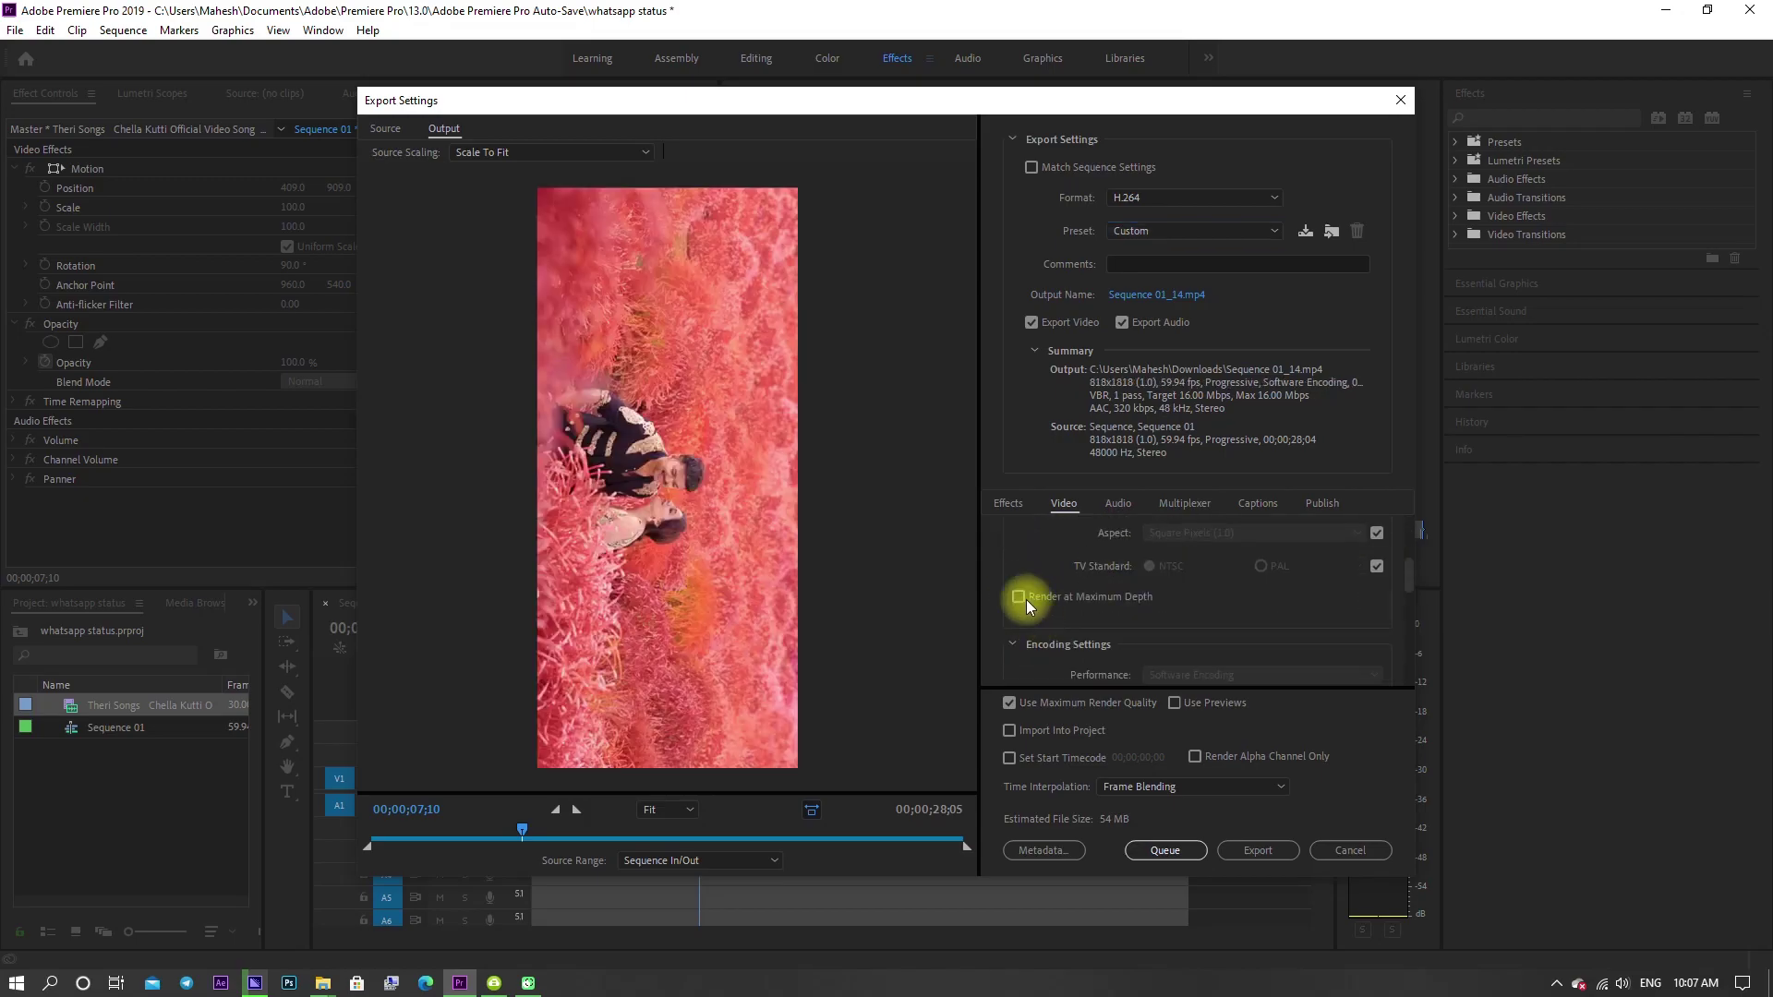
{"action": "left_click", "coordinate": [1019, 597]}
{"action": "scroll", "coordinate": [1040, 638], "scroll_direction": "down", "scroll_amount": 5}
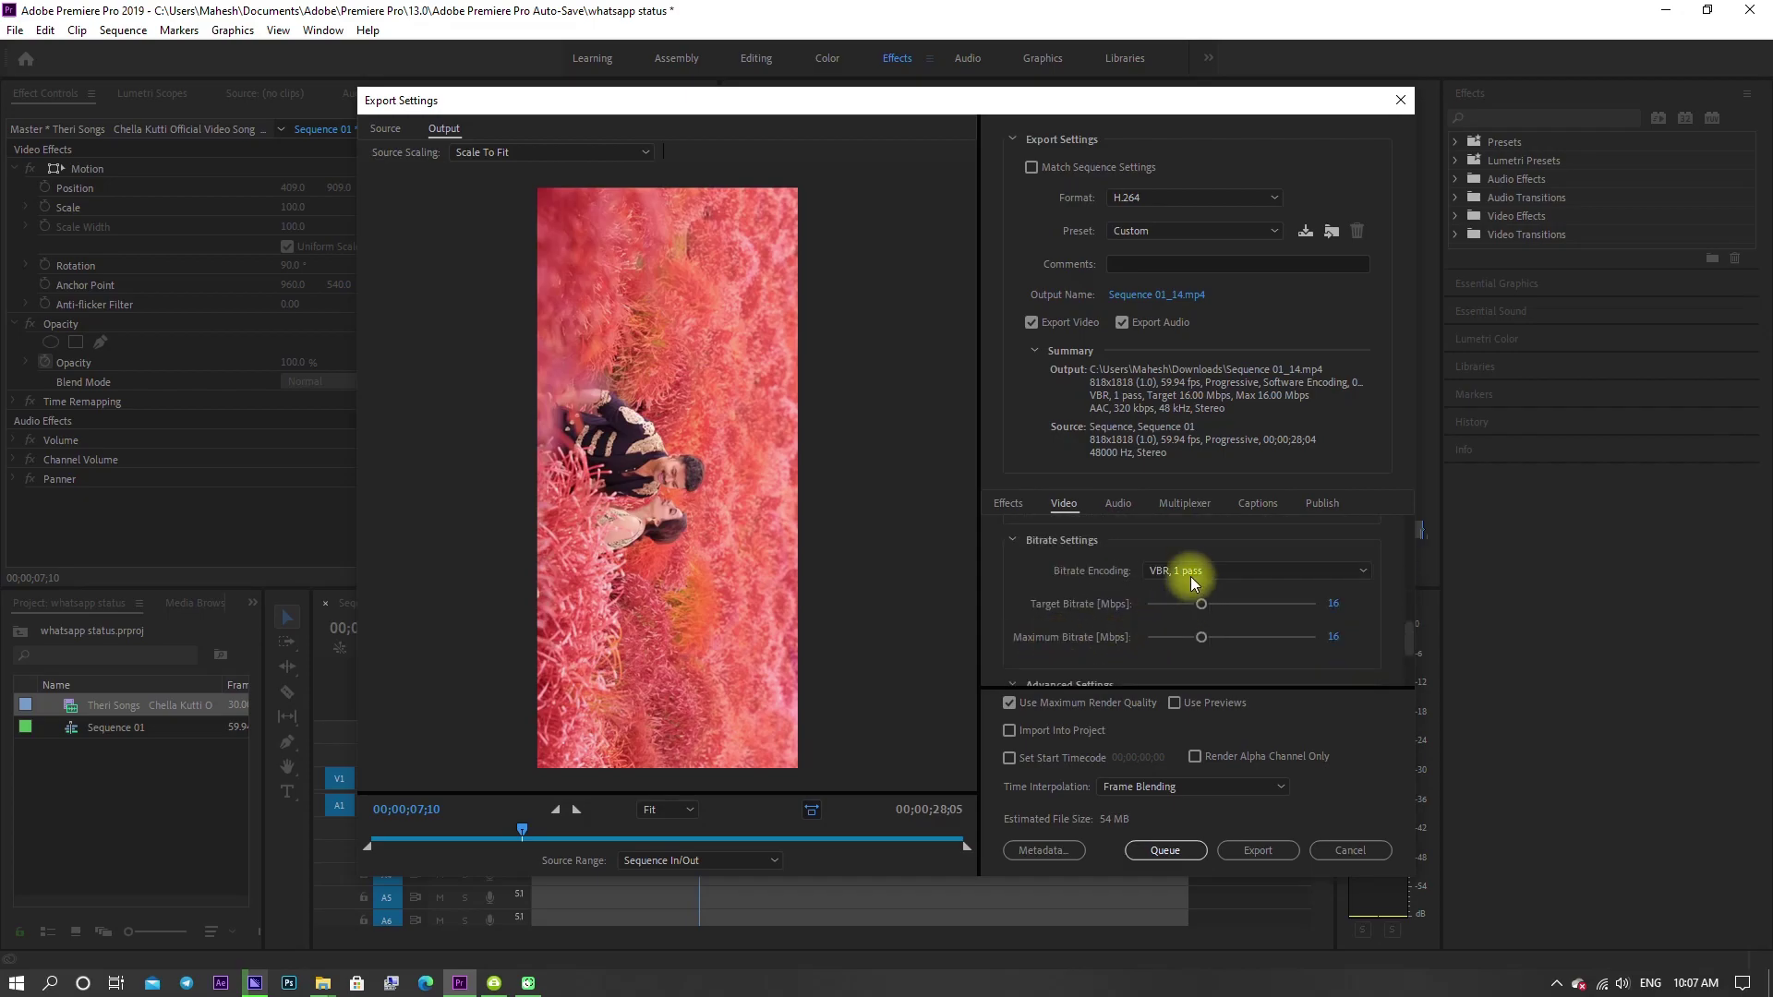
{"action": "left_click", "coordinate": [1179, 569]}
{"action": "left_click", "coordinate": [1195, 621]}
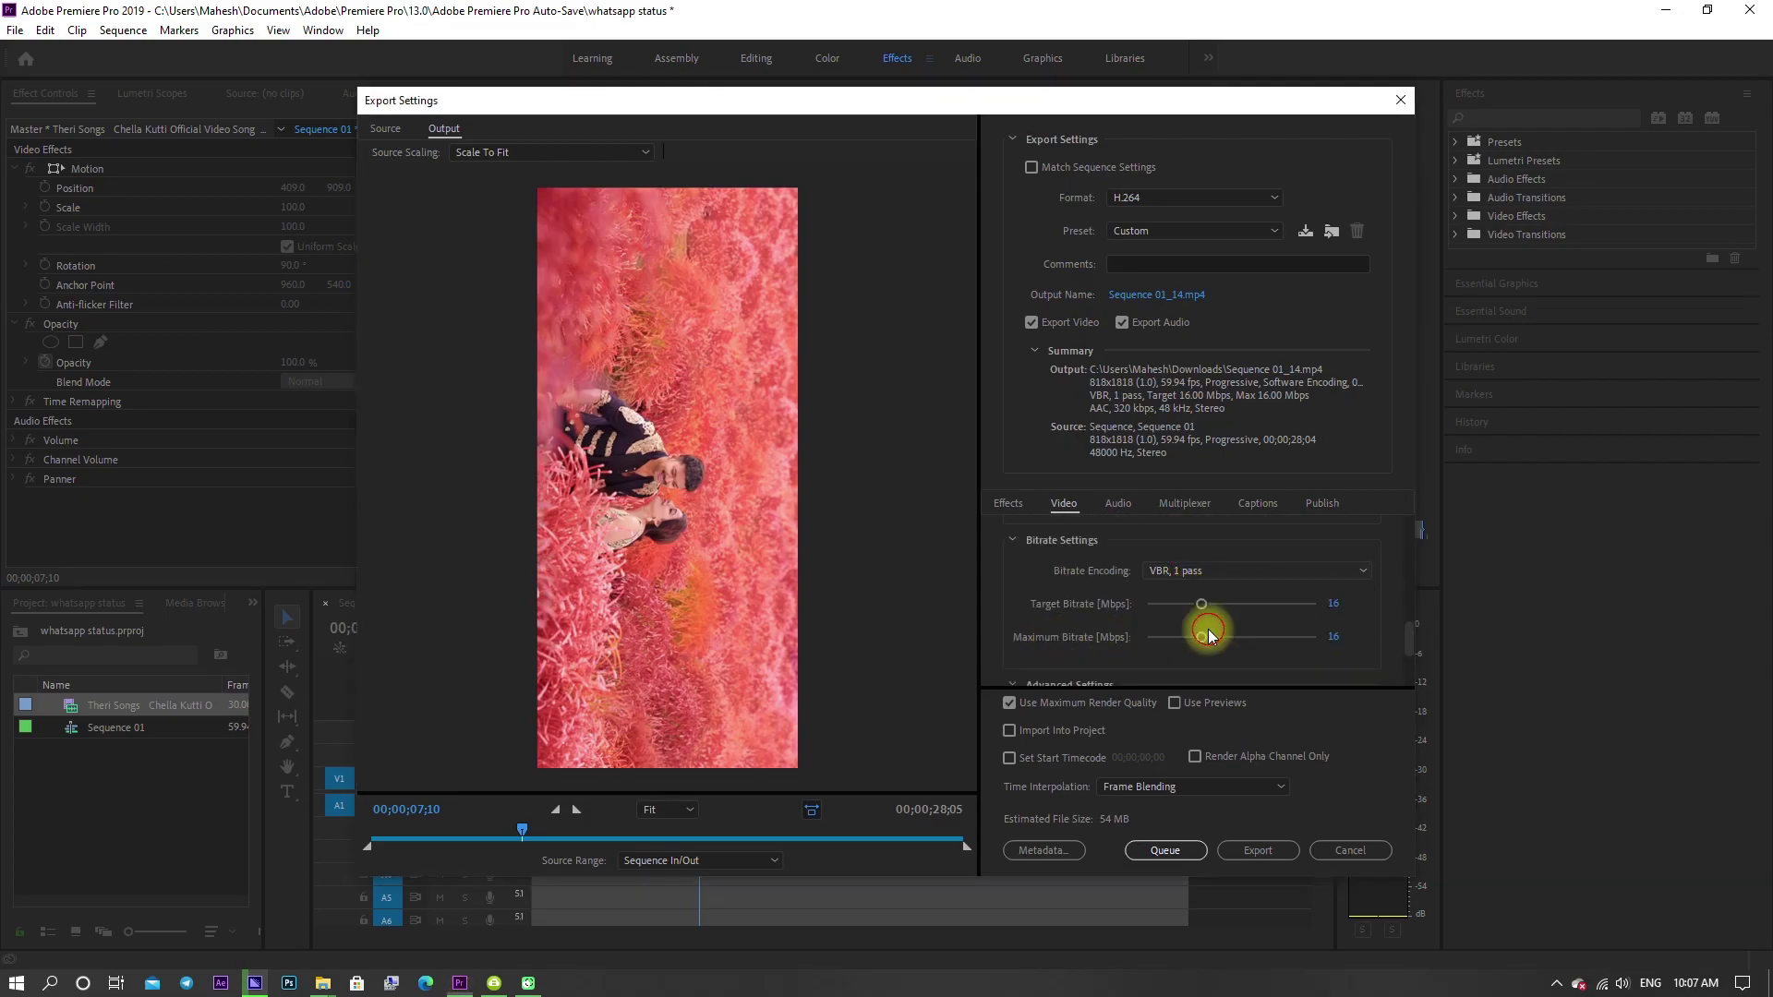
{"action": "left_click", "coordinate": [1335, 608]}
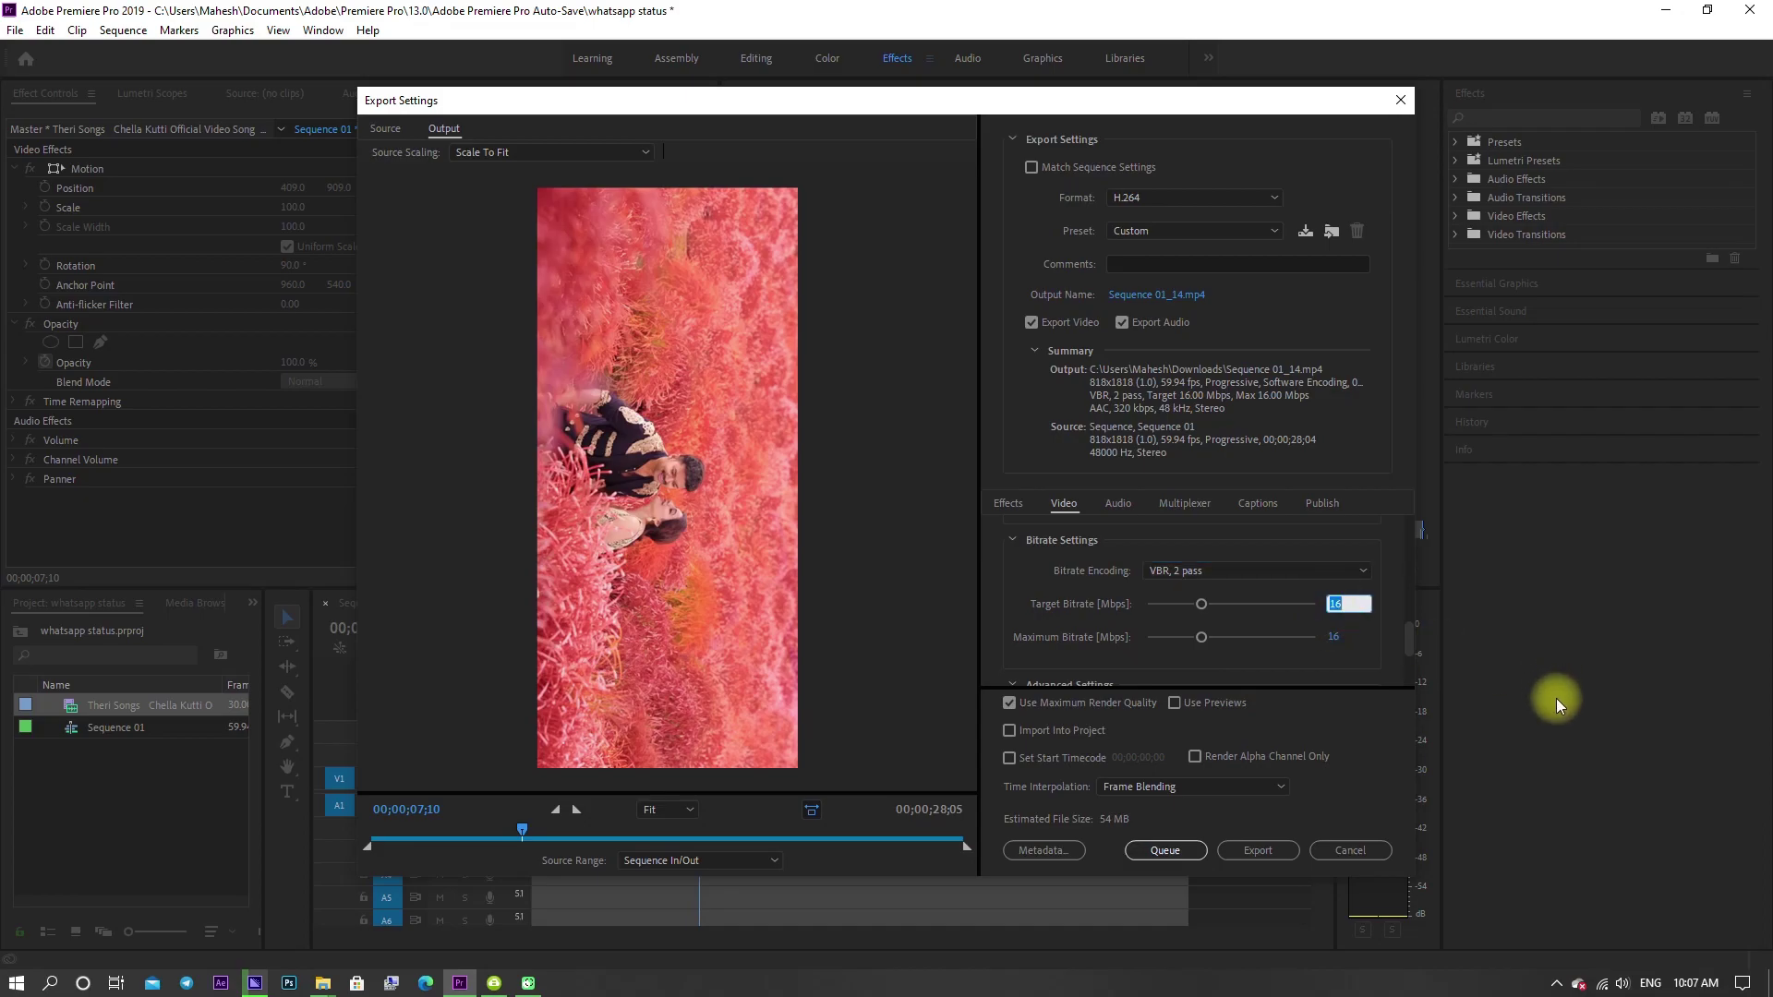
{"action": "type", "text": "3.5"}
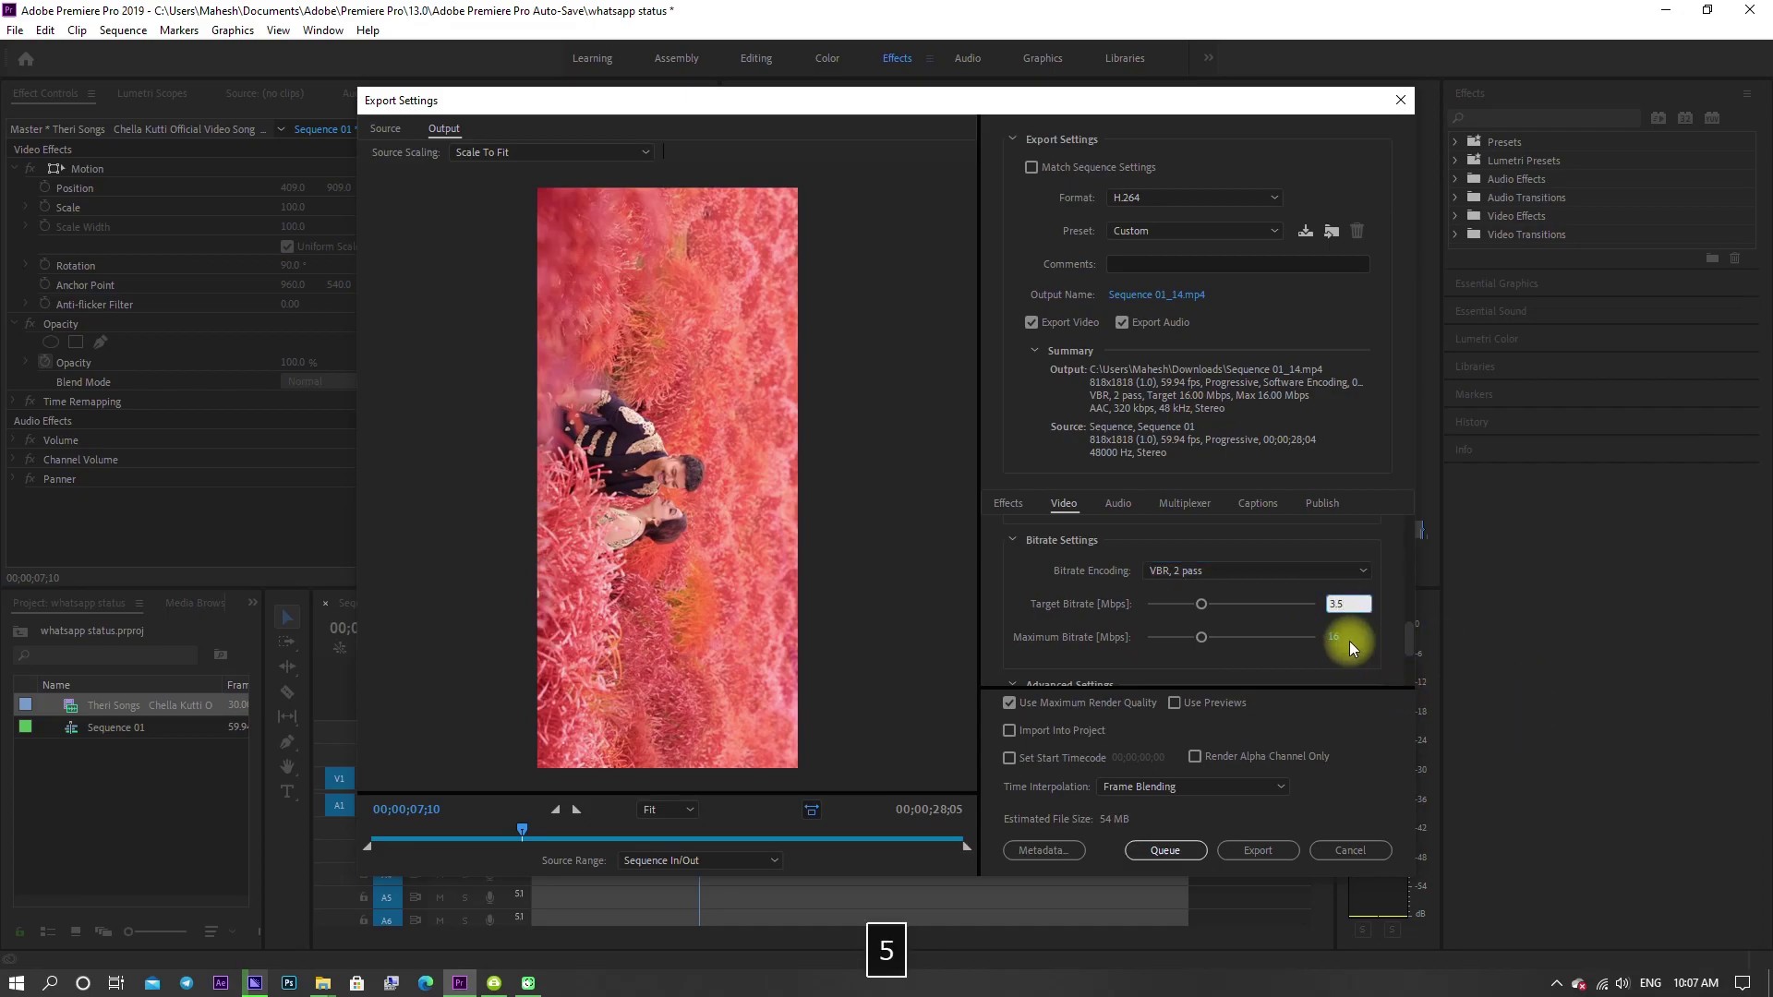
{"action": "left_click", "coordinate": [1336, 643]}
{"action": "type", "text": "4"}
{"action": "left_click", "coordinate": [1371, 687]}
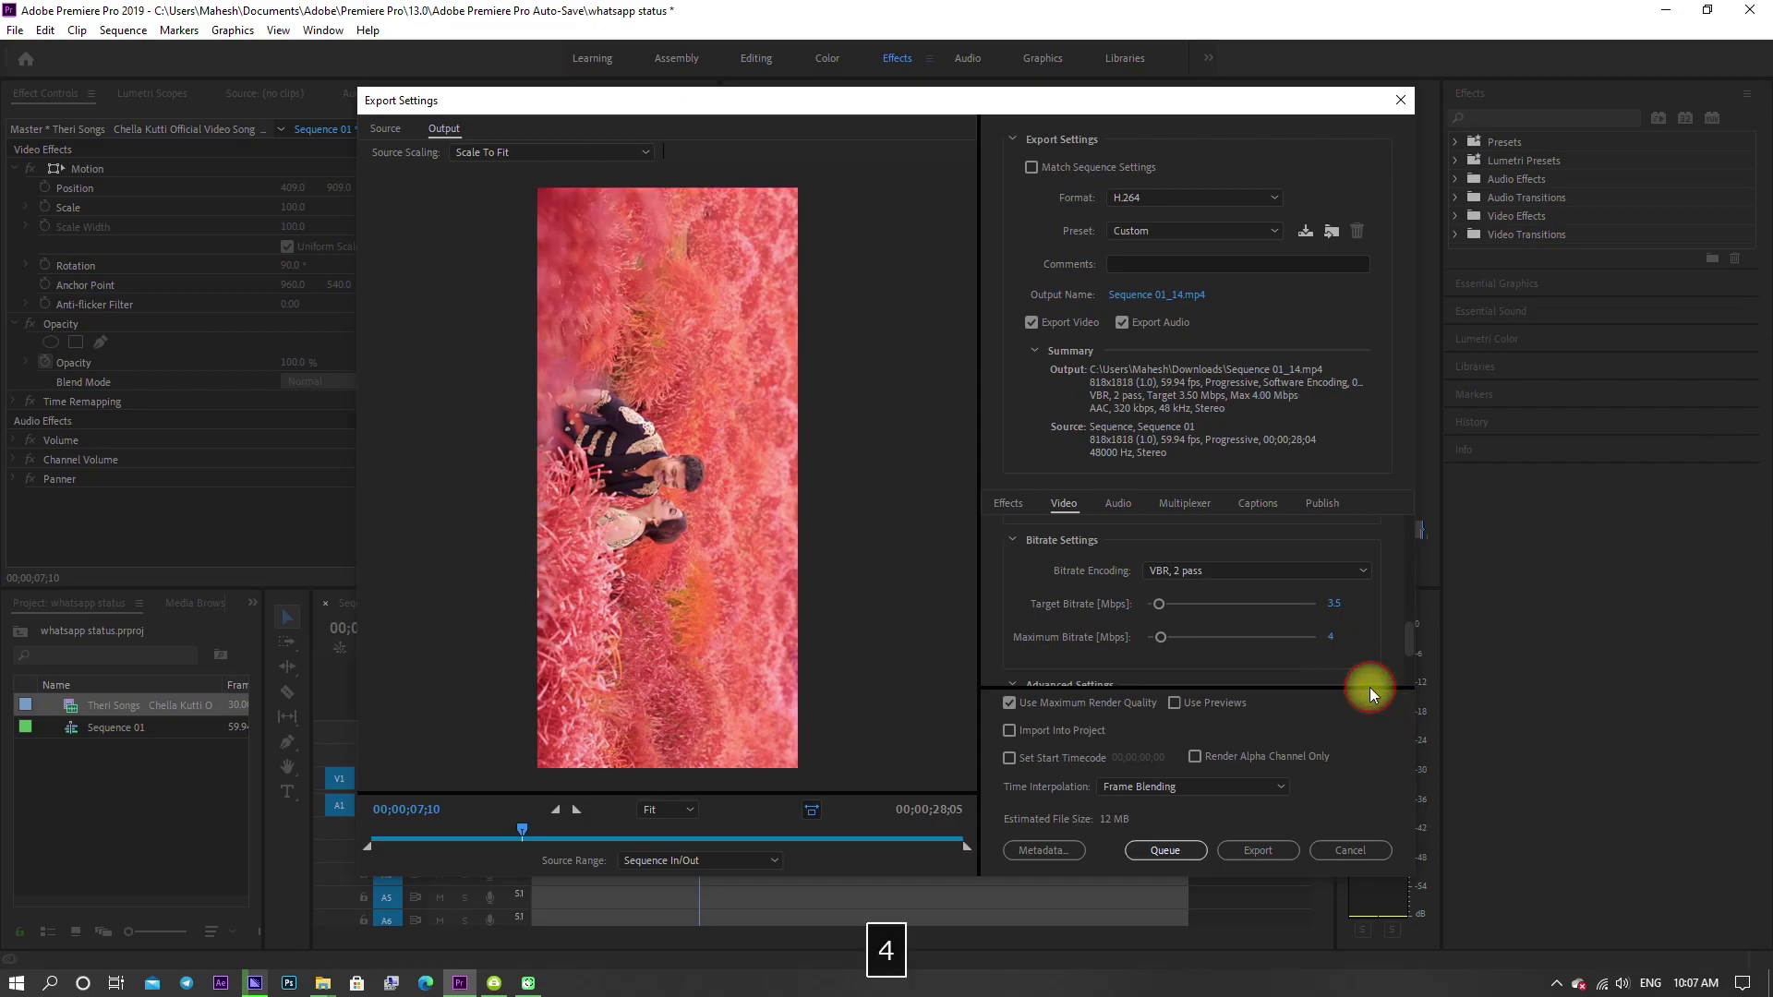
Step: Keep Frame Blending time interpolation and start the H.264 export
{"action": "left_click", "coordinate": [1227, 785]}
{"action": "left_click", "coordinate": [1201, 828]}
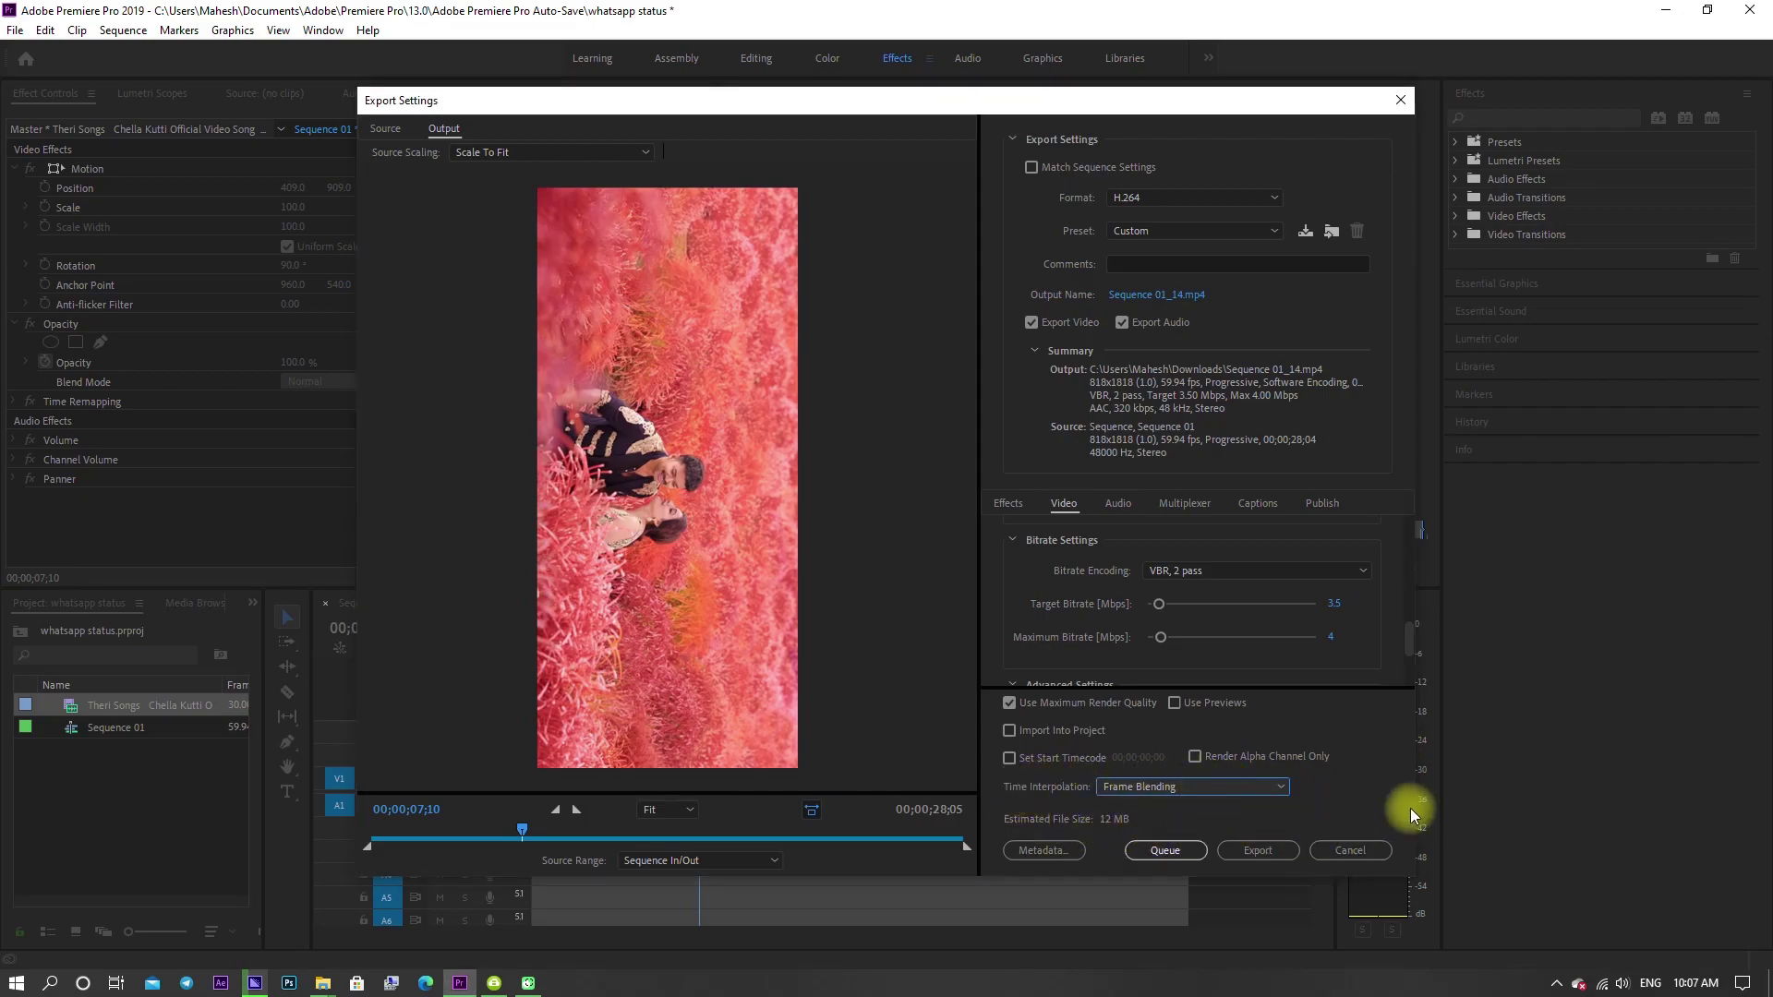
{"action": "left_click", "coordinate": [1254, 851]}
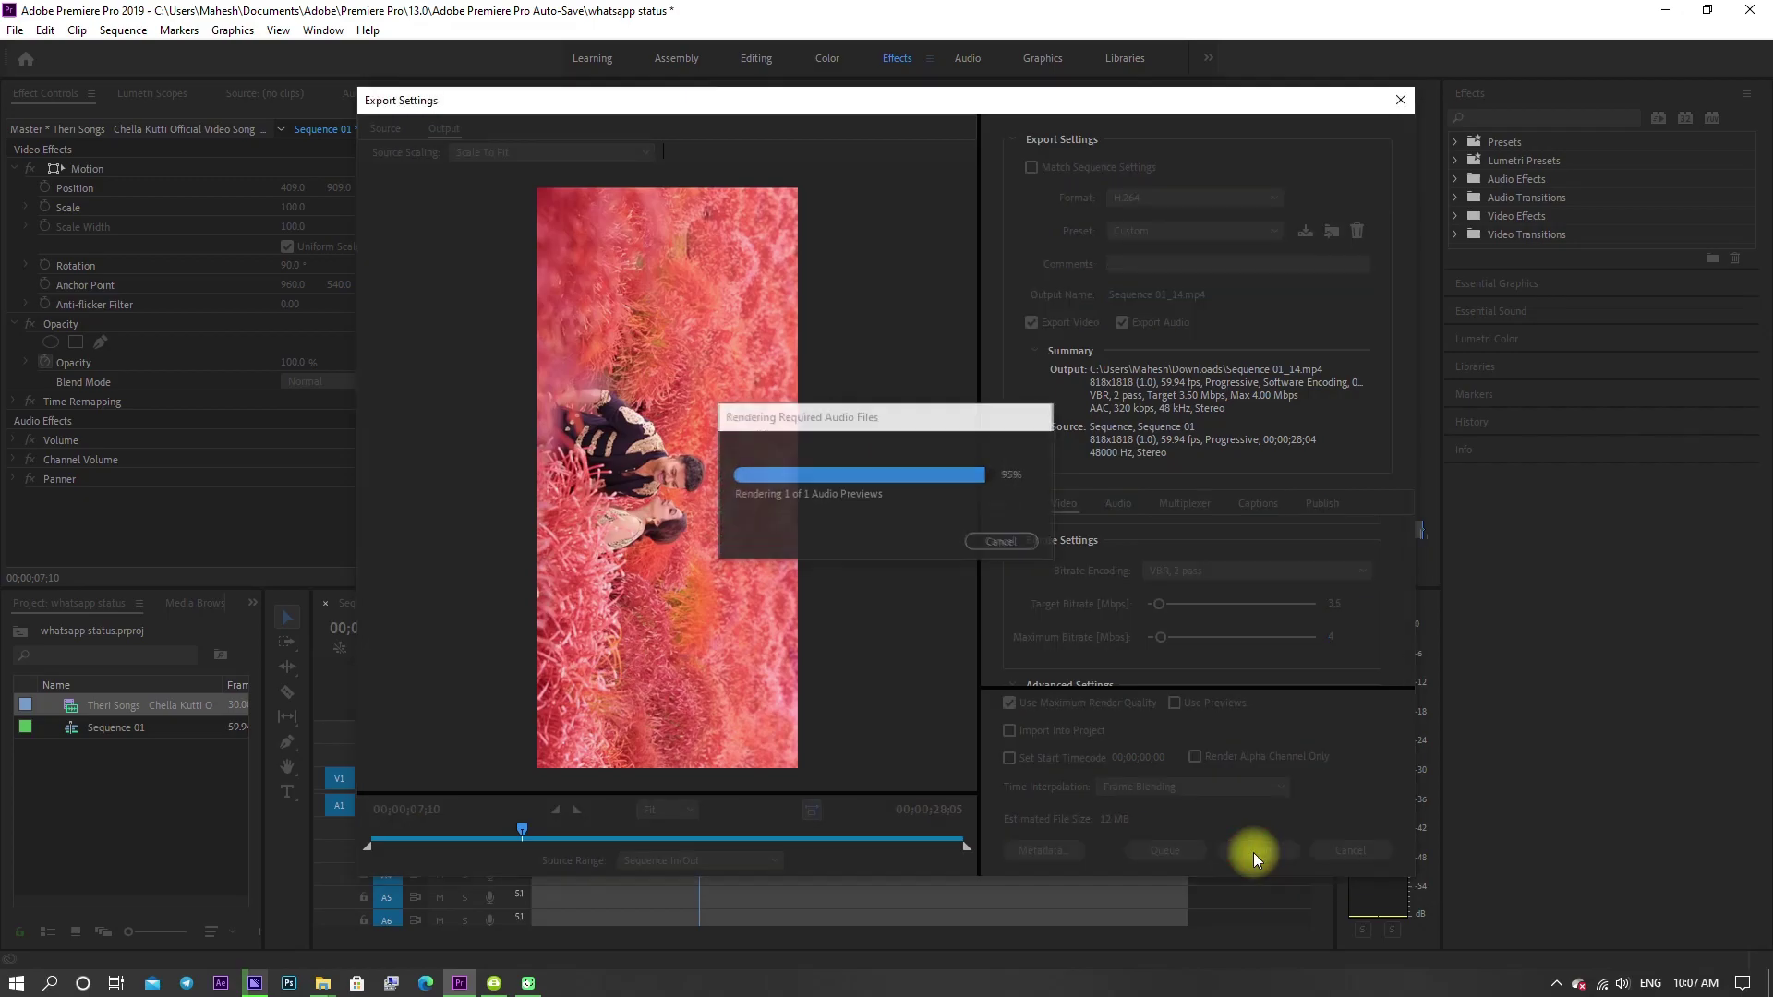